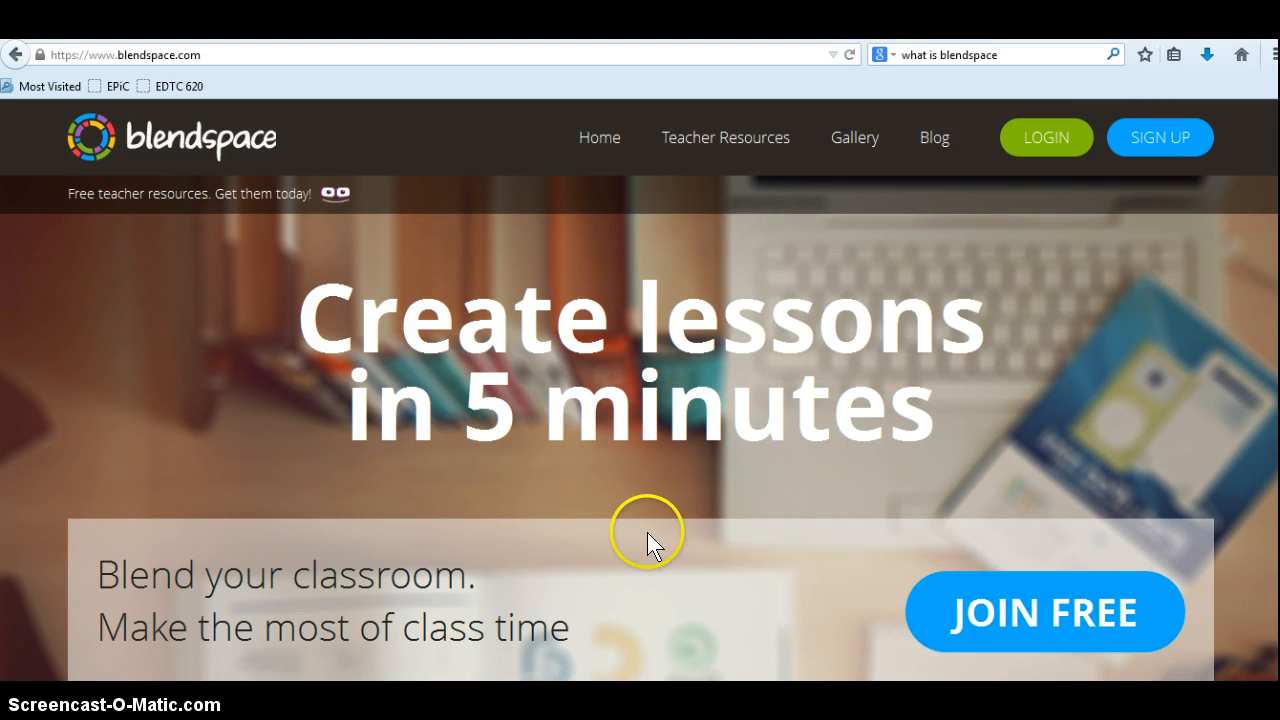
# Step: Join Blendspace as a teacher, signing up with the school Google account and accepting the requested access
pyautogui.click(1002, 608)
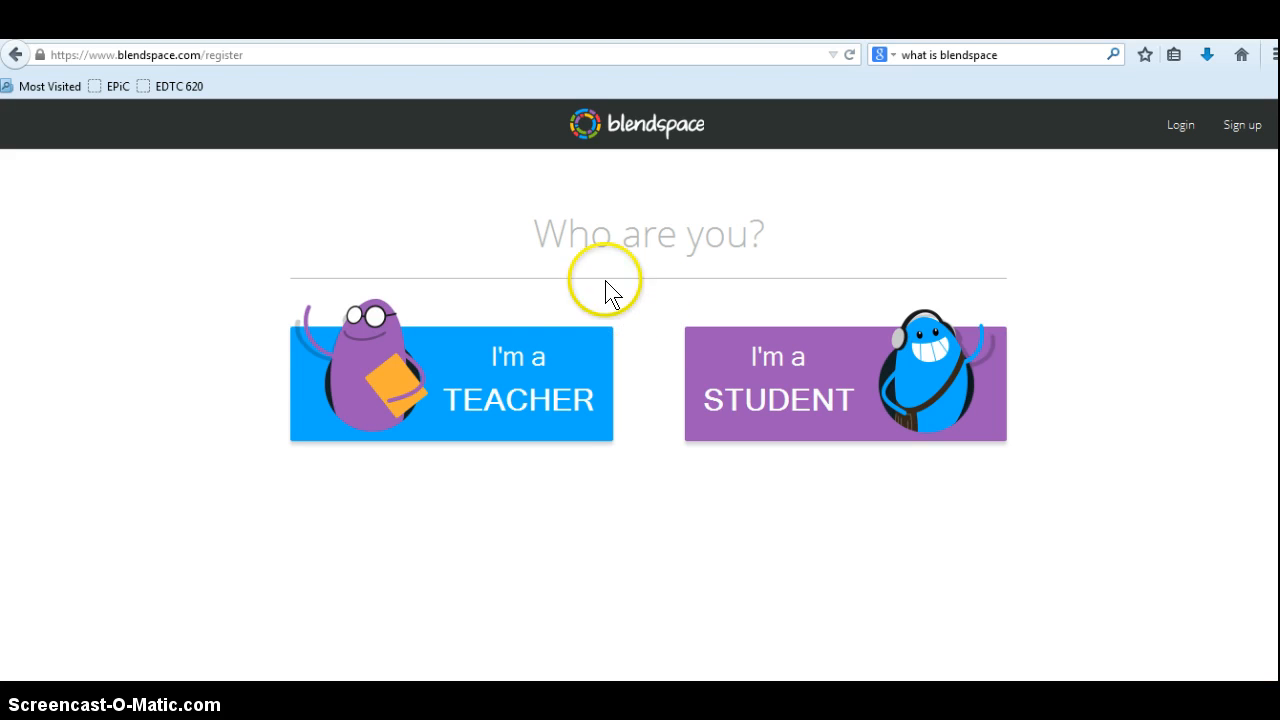
pyautogui.click(545, 370)
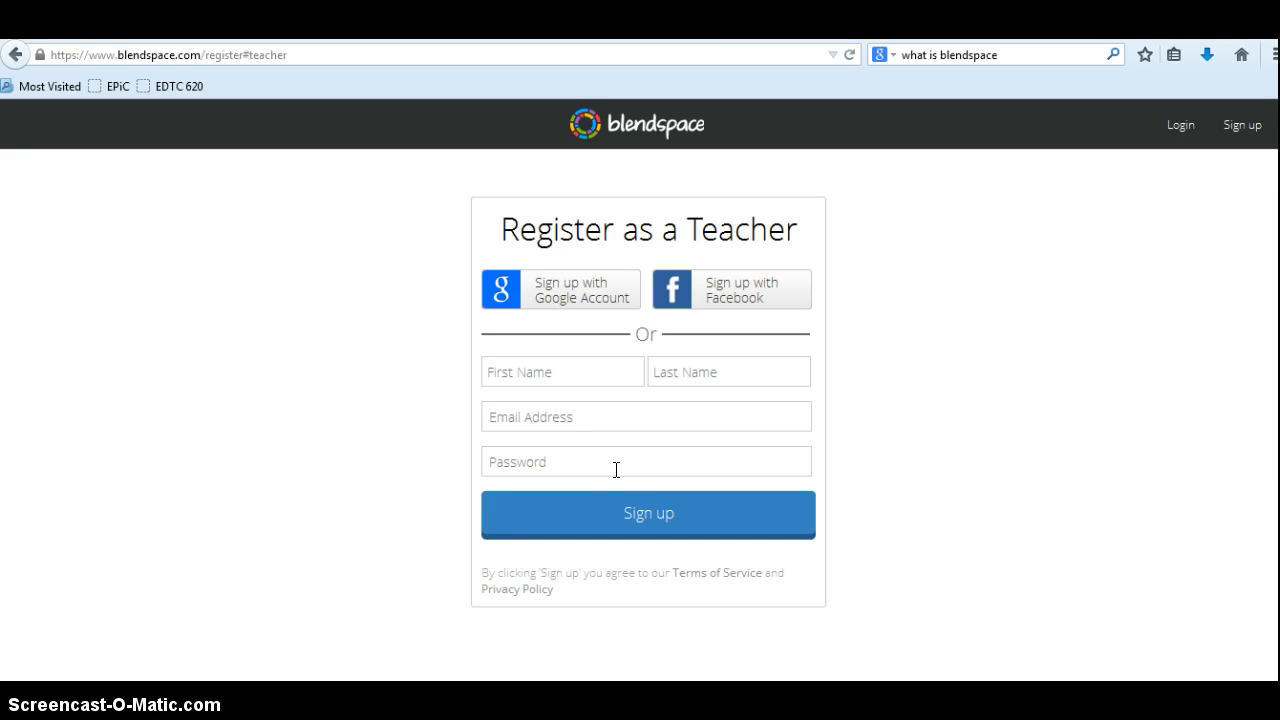
pyautogui.click(582, 312)
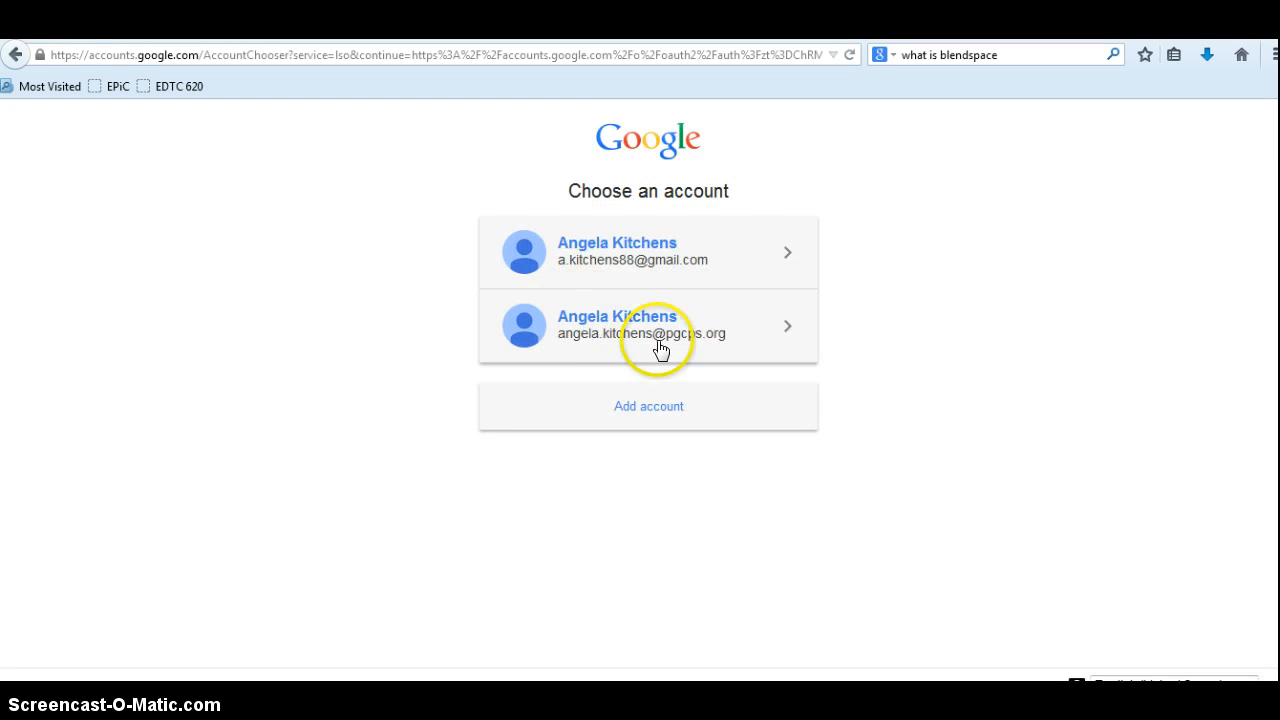
pyautogui.click(711, 348)
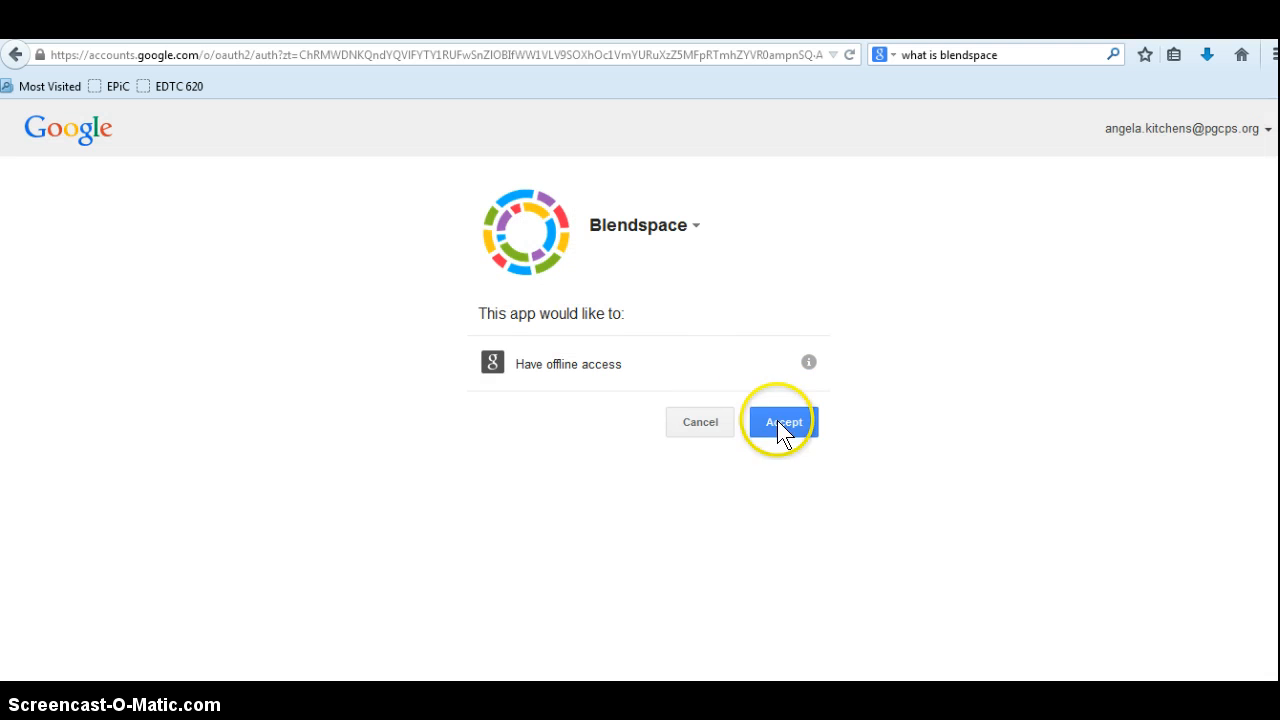
pyautogui.click(778, 421)
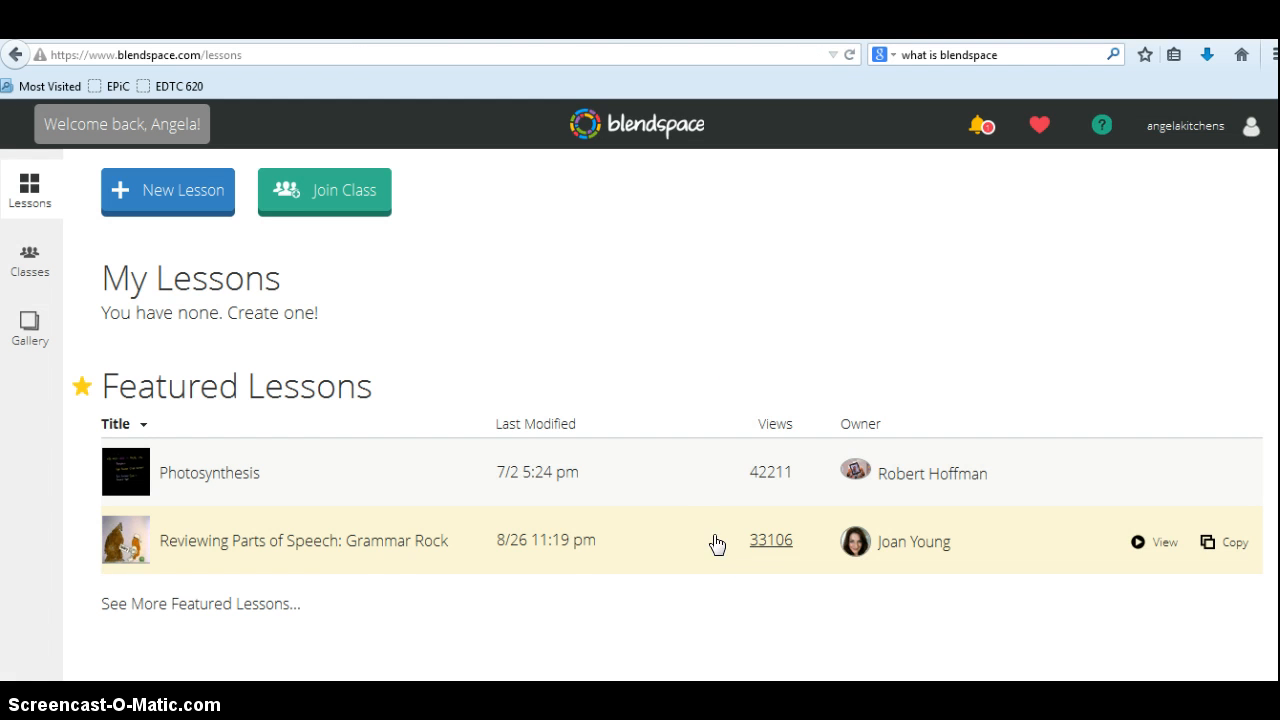
pyautogui.click(792, 352)
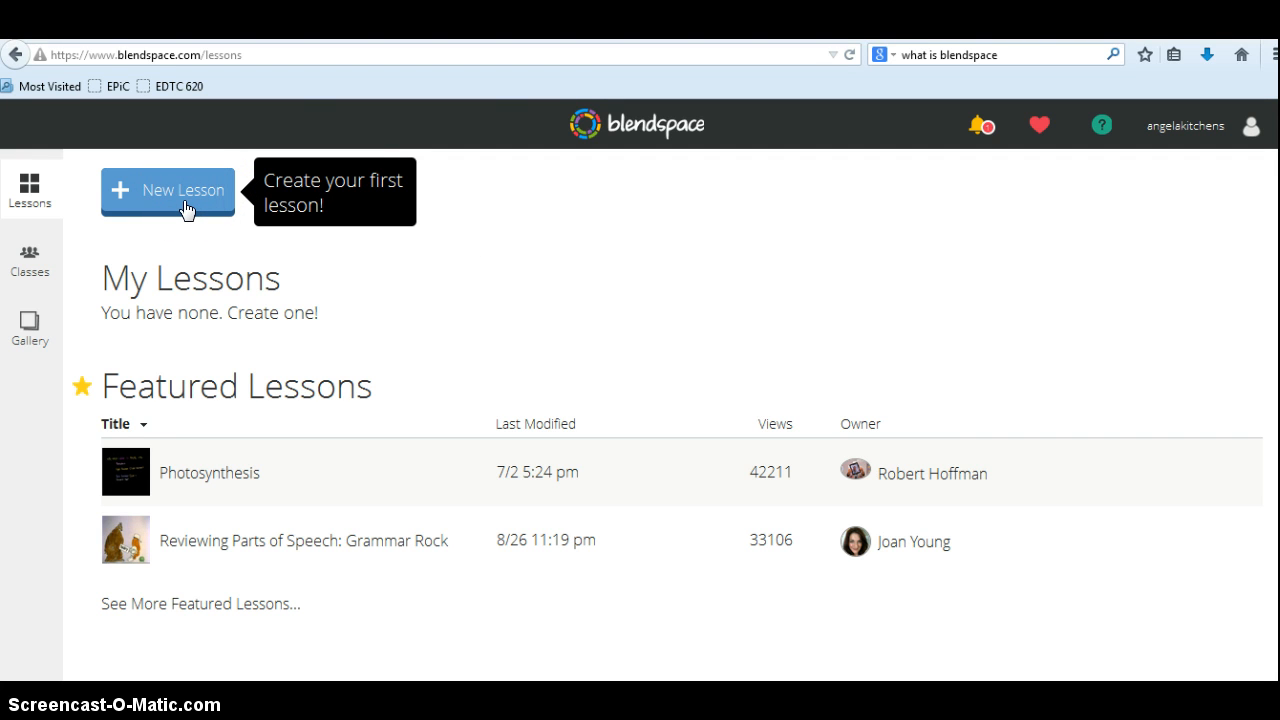
# Step: Add a Kindergarten class named Creative Minds to the teacher's classes
pyautogui.click(29, 262)
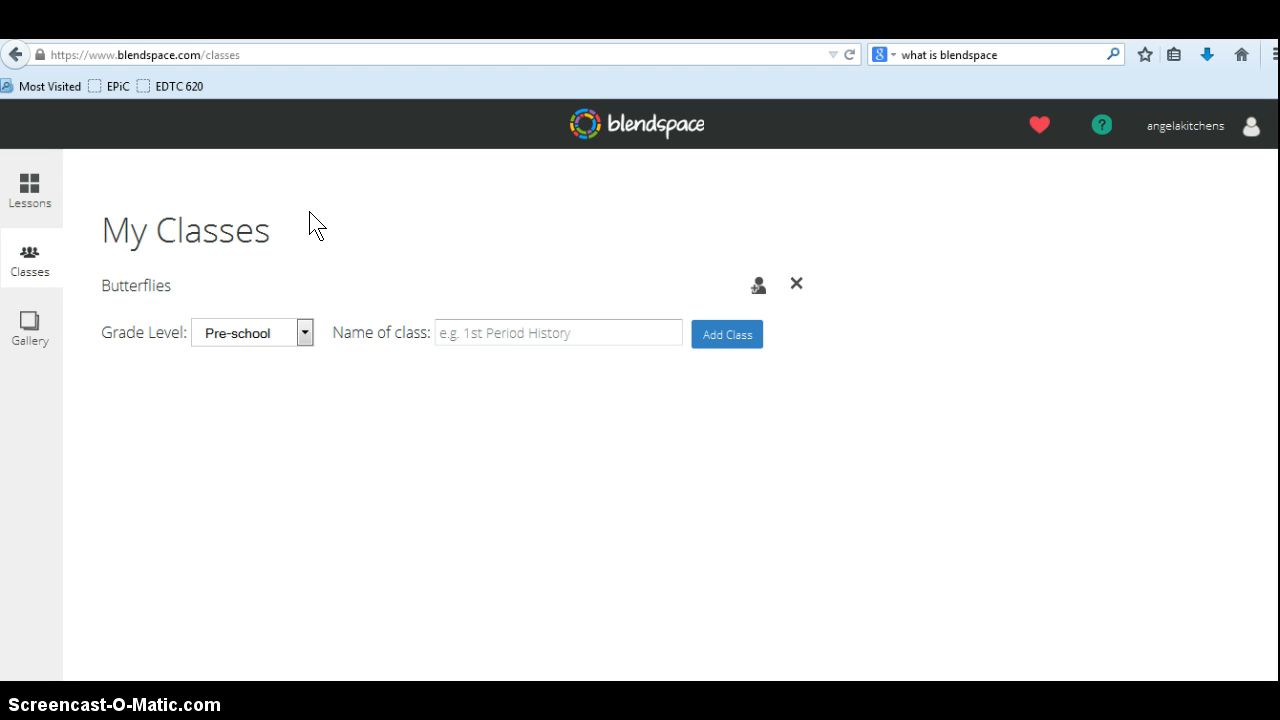
pyautogui.click(306, 334)
pyautogui.click(285, 372)
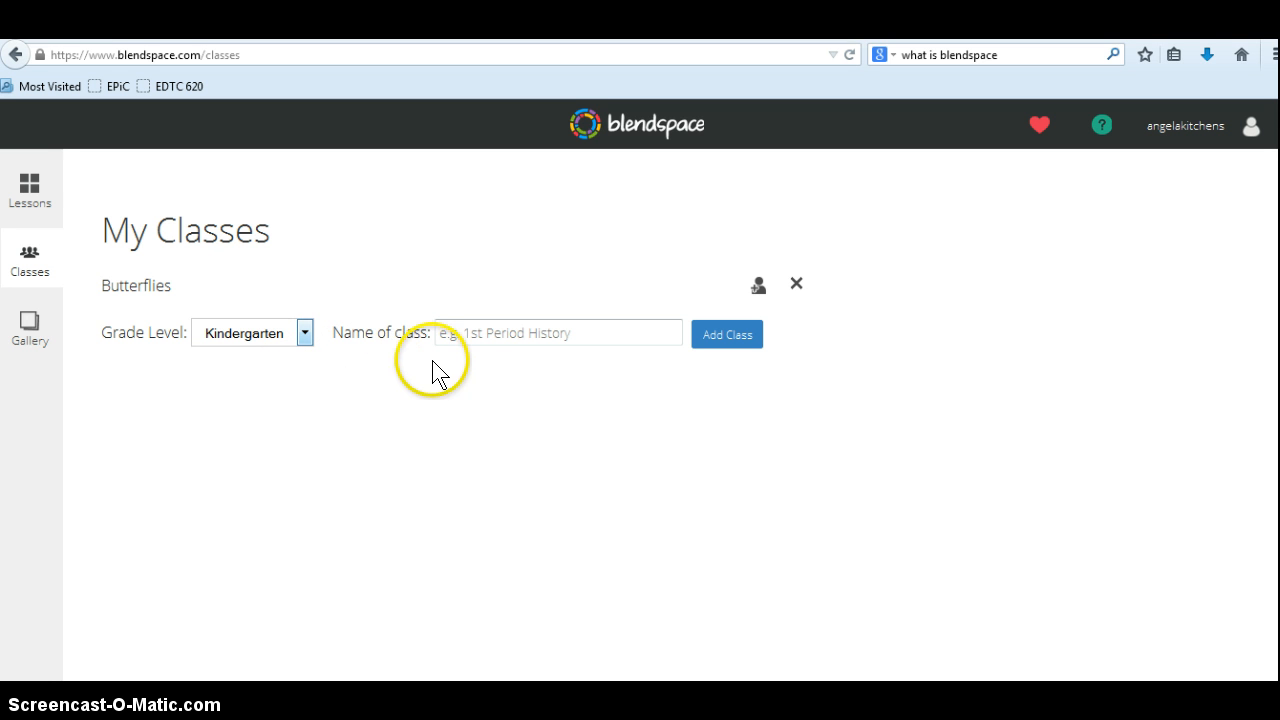
pyautogui.click(484, 325)
pyautogui.moveTo(315, 288)
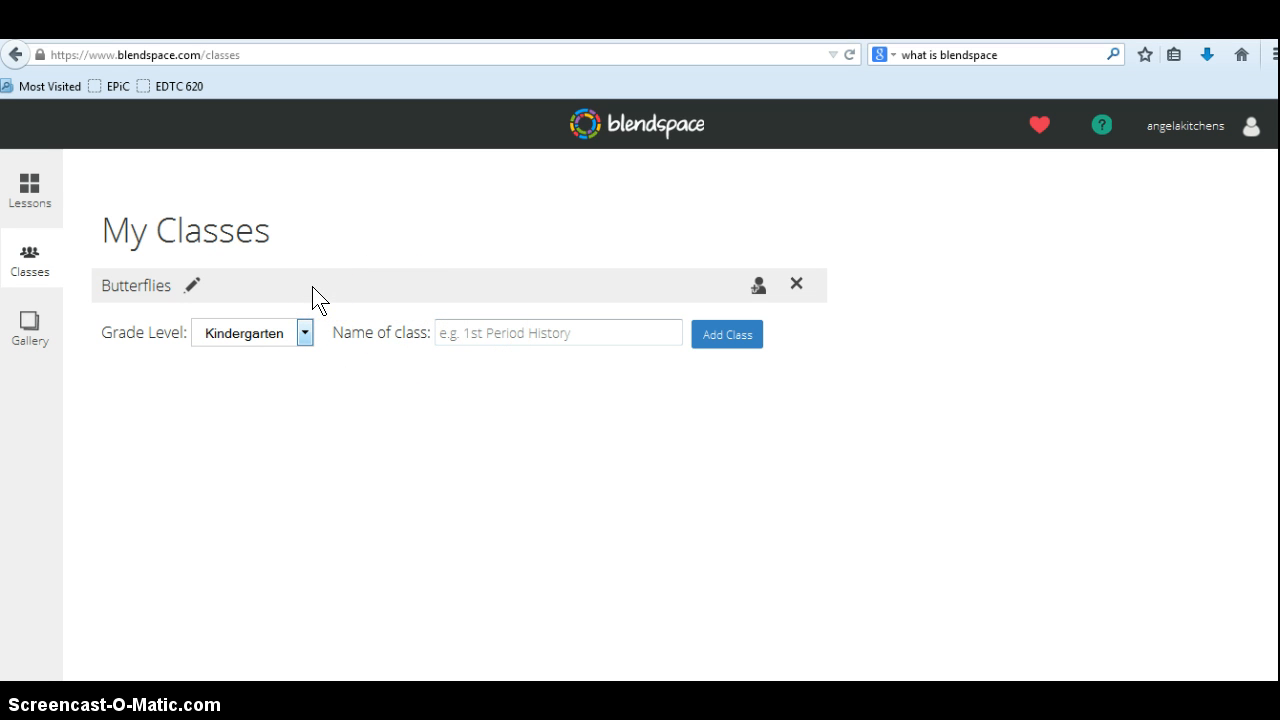
pyautogui.click(306, 332)
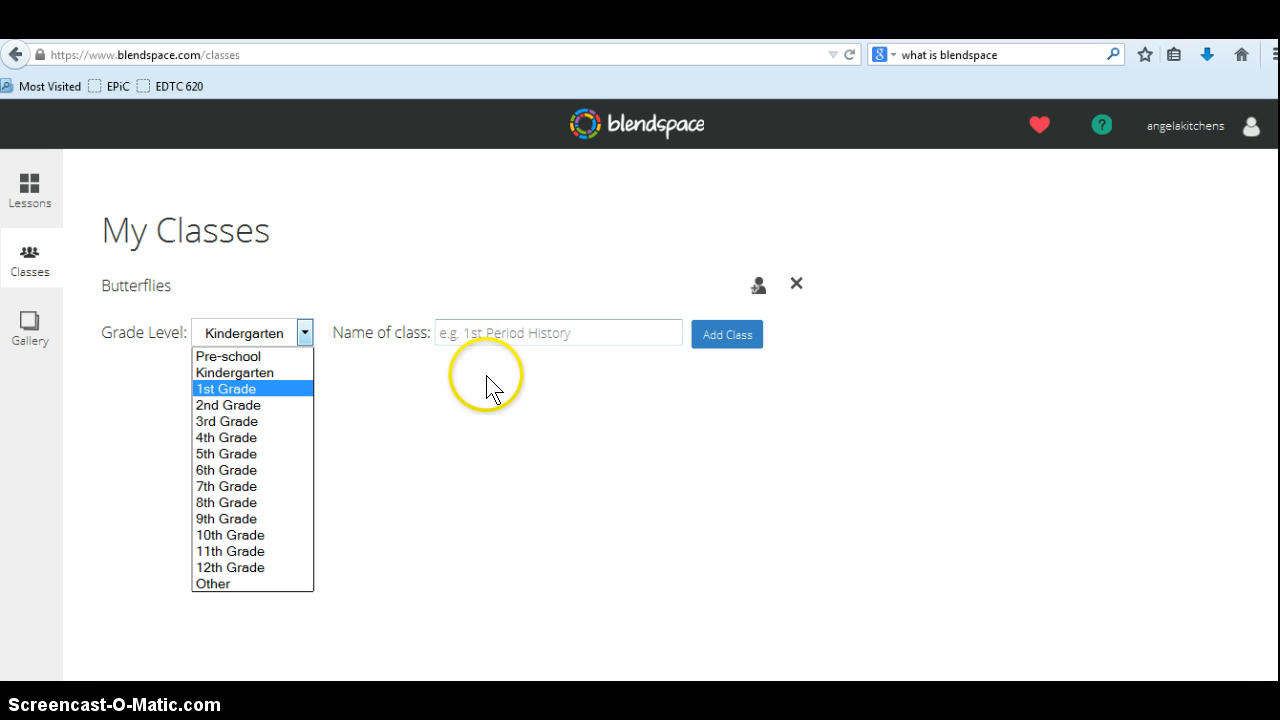
pyautogui.click(490, 384)
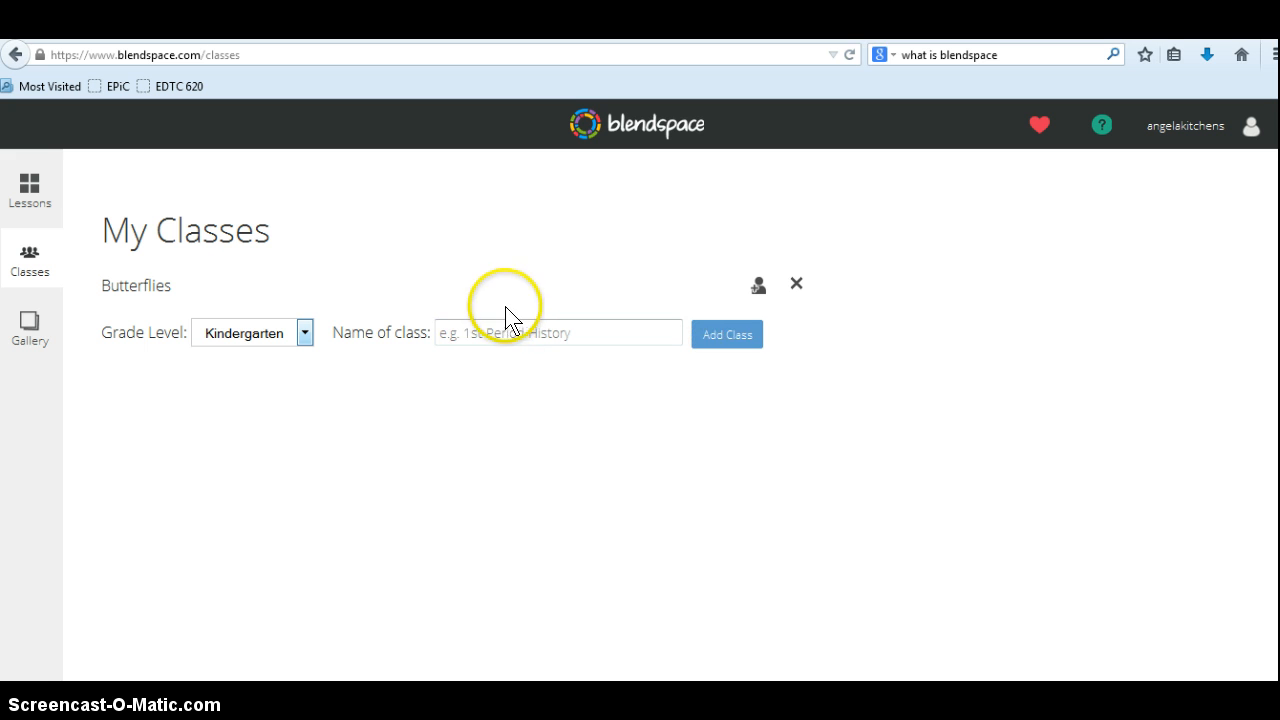
pyautogui.click(499, 343)
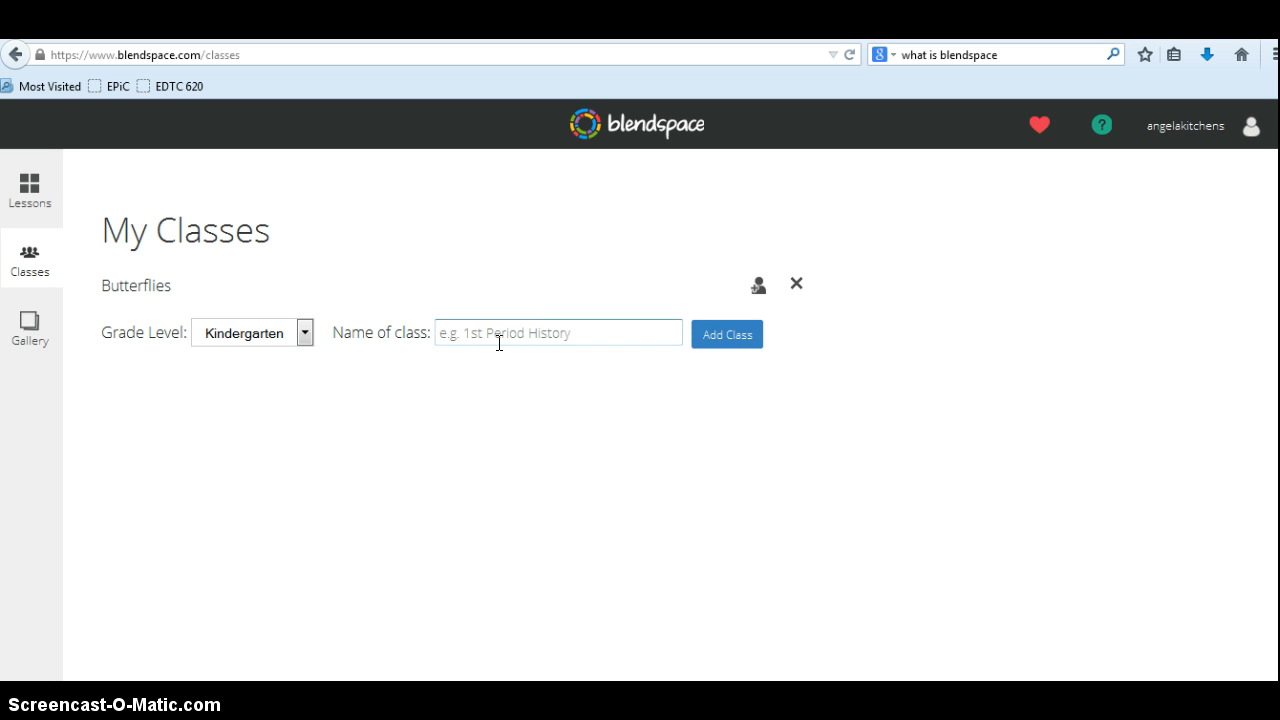
pyautogui.write('Creative Minds')
pyautogui.click(725, 340)
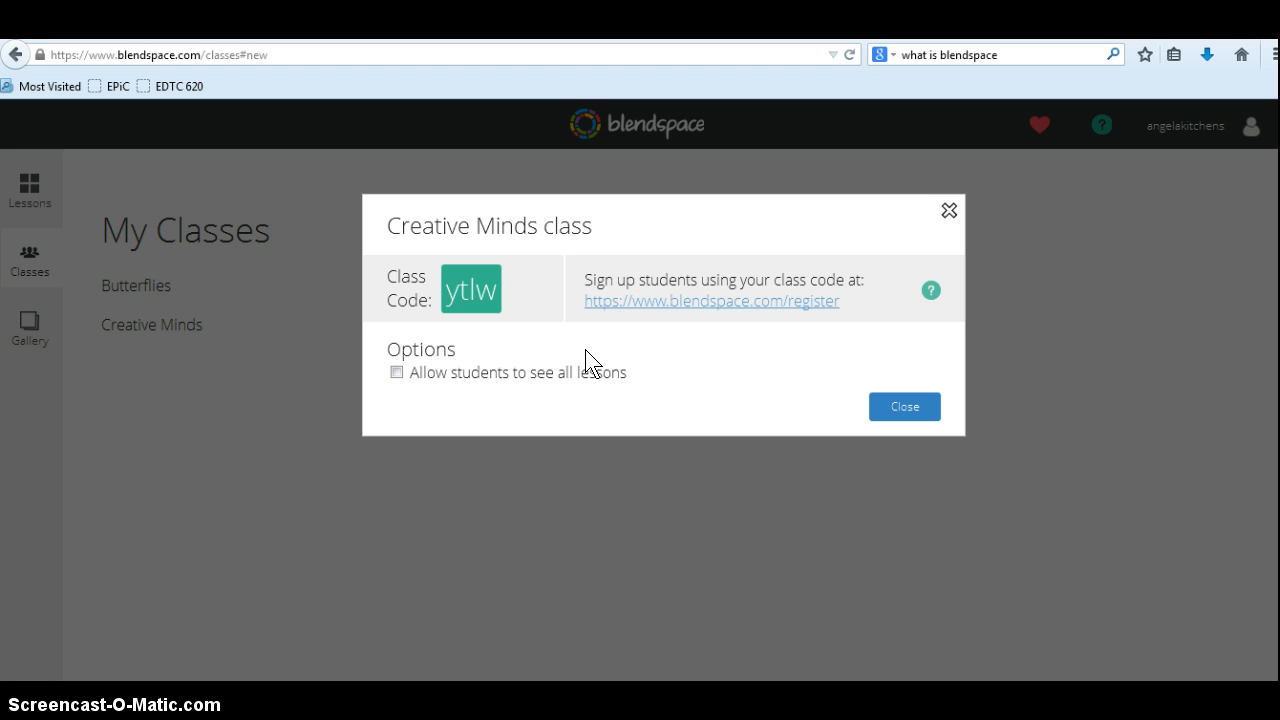
# Step: Try the option that lets students see all lessons, leave it off, and close the Creative Minds class details
pyautogui.click(397, 373)
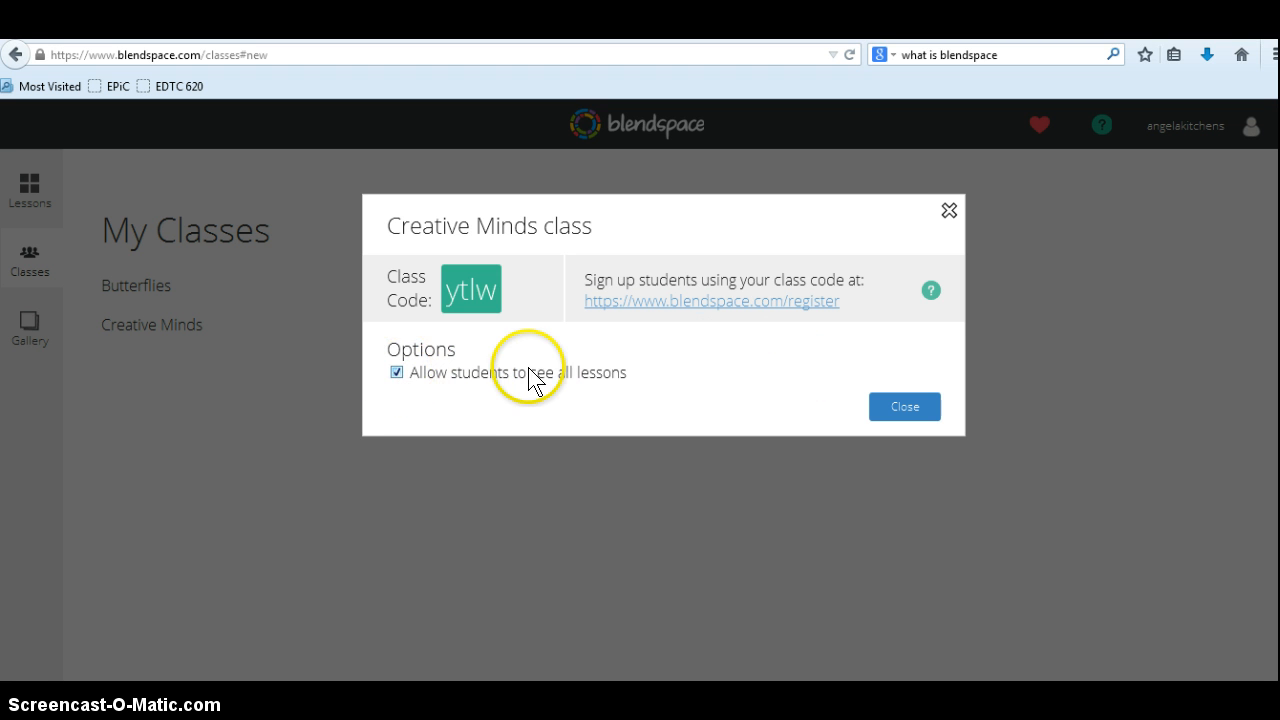
pyautogui.click(397, 372)
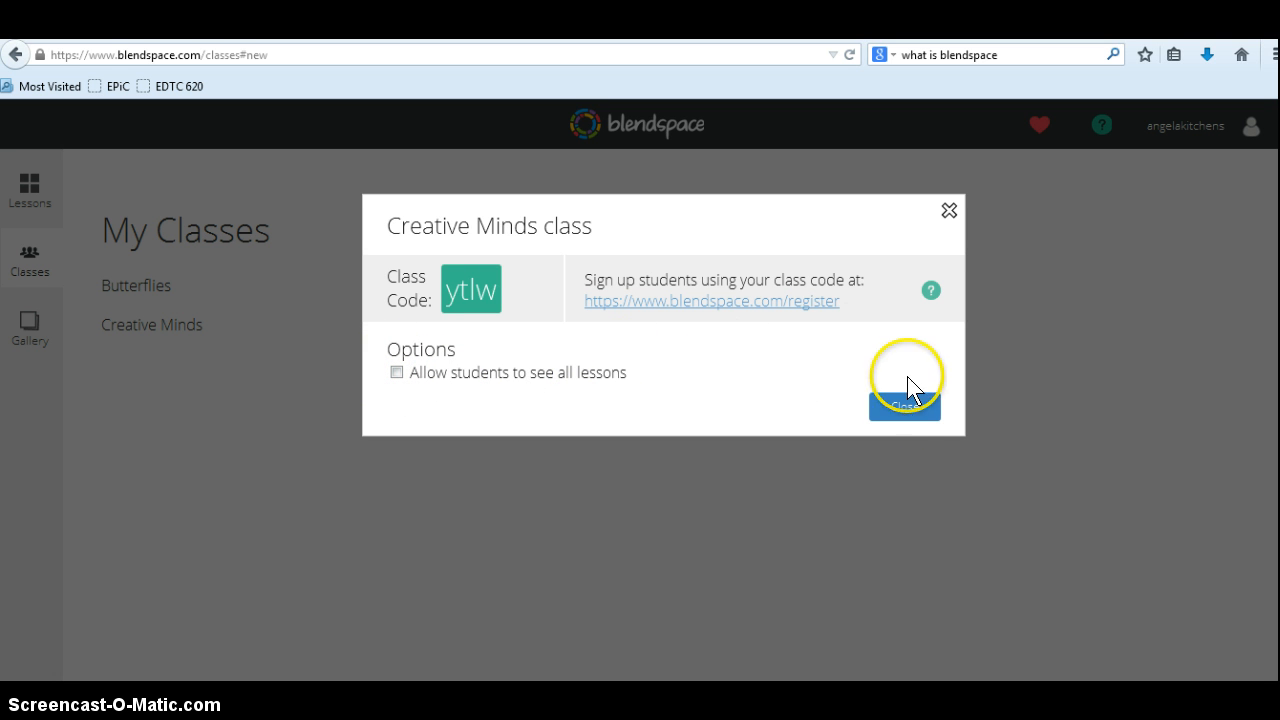
pyautogui.click(906, 408)
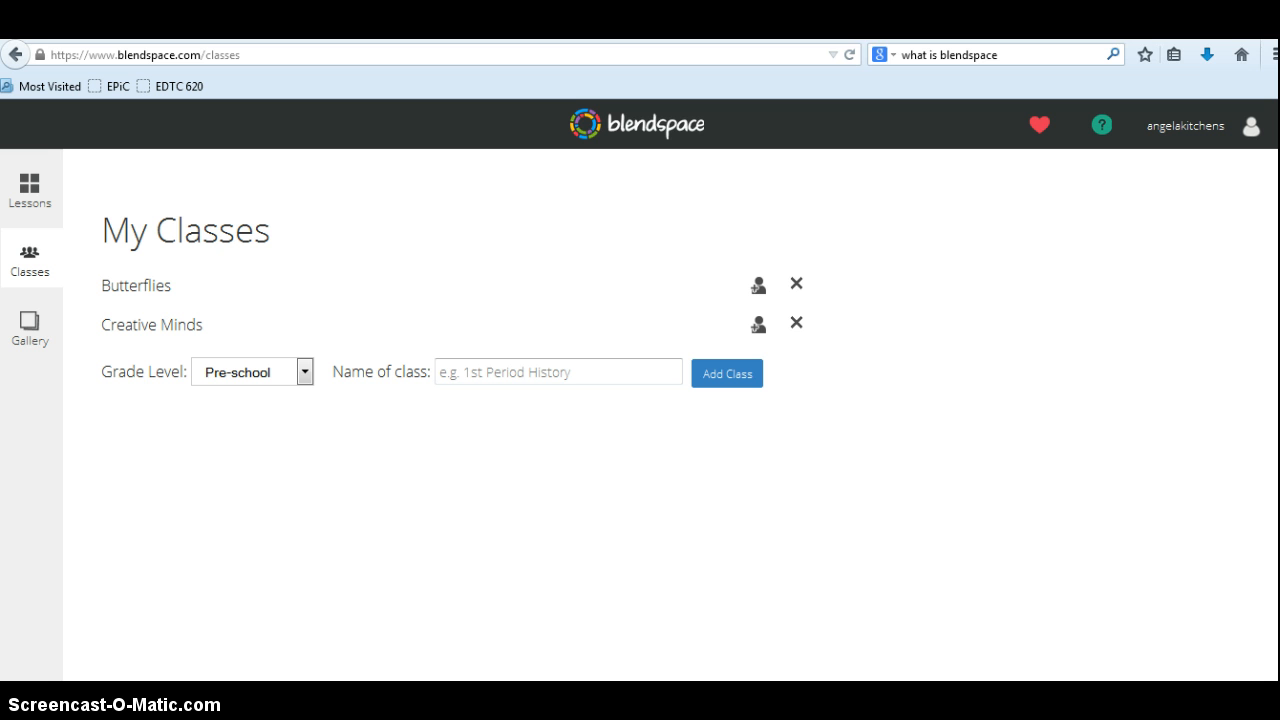
# Step: Create a new lesson and enter Communities as what the canvas is about
pyautogui.click(31, 197)
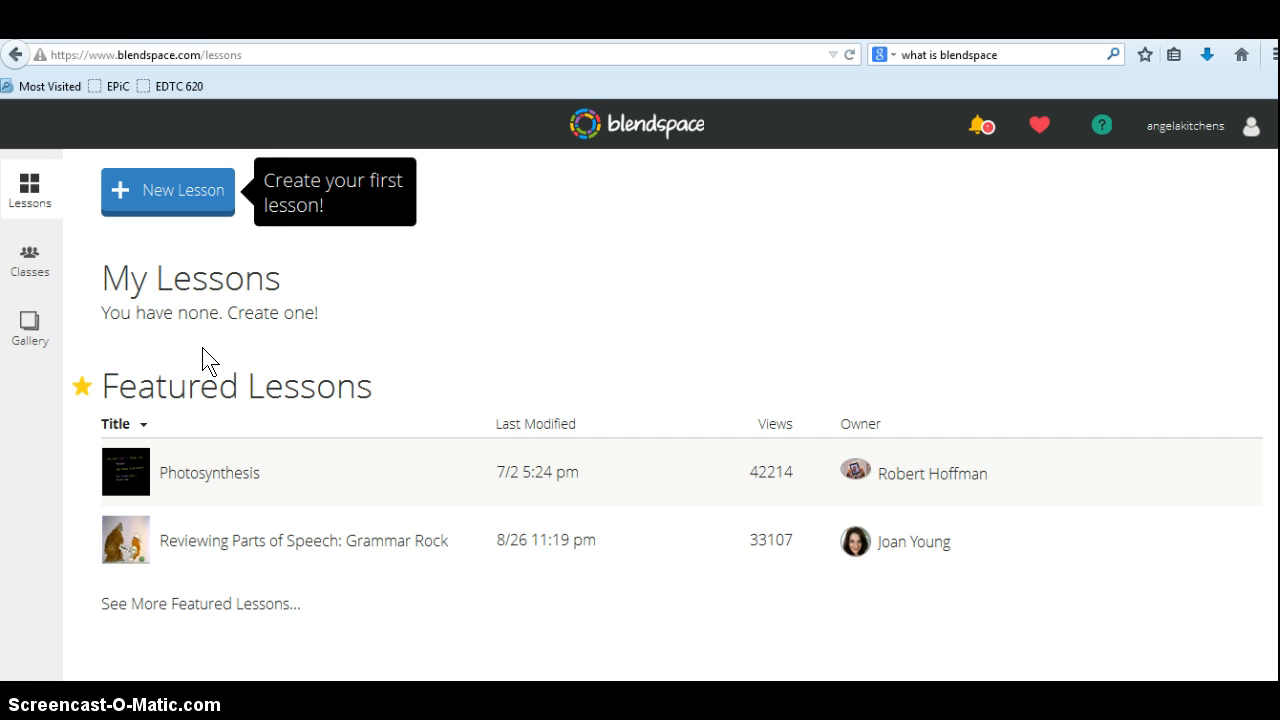
pyautogui.click(181, 198)
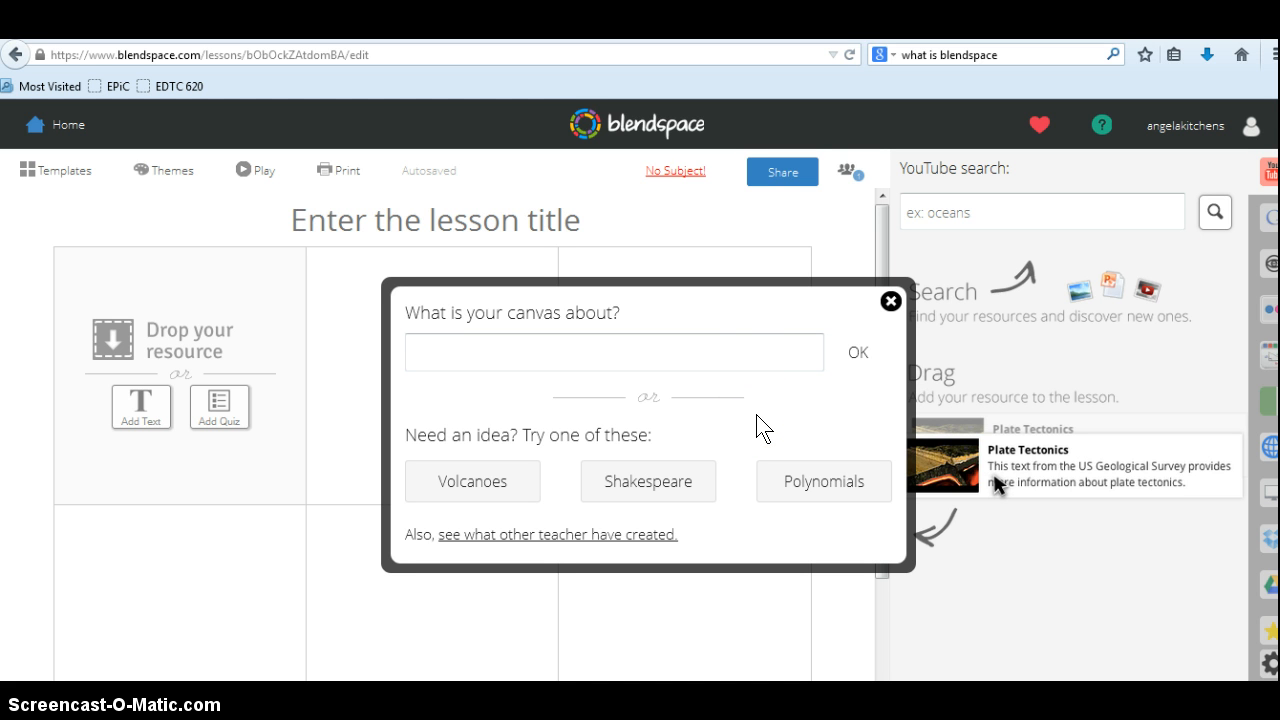
pyautogui.click(728, 356)
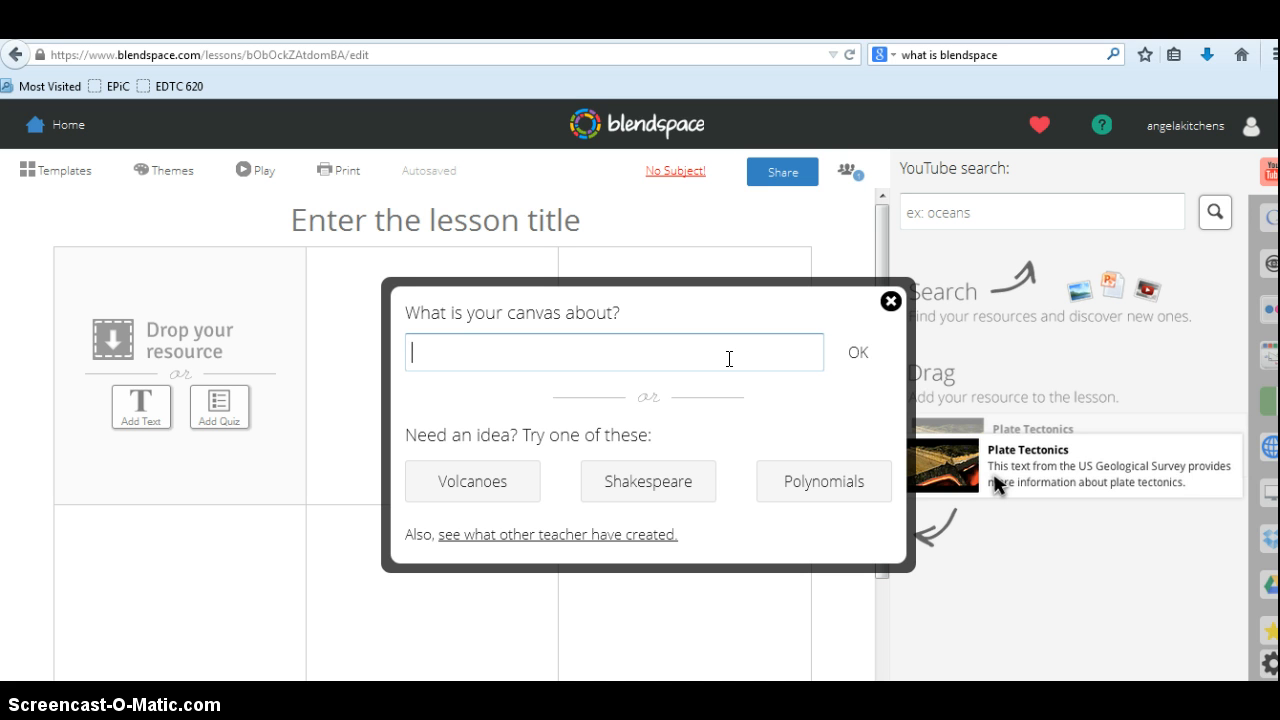
pyautogui.write('Communities')
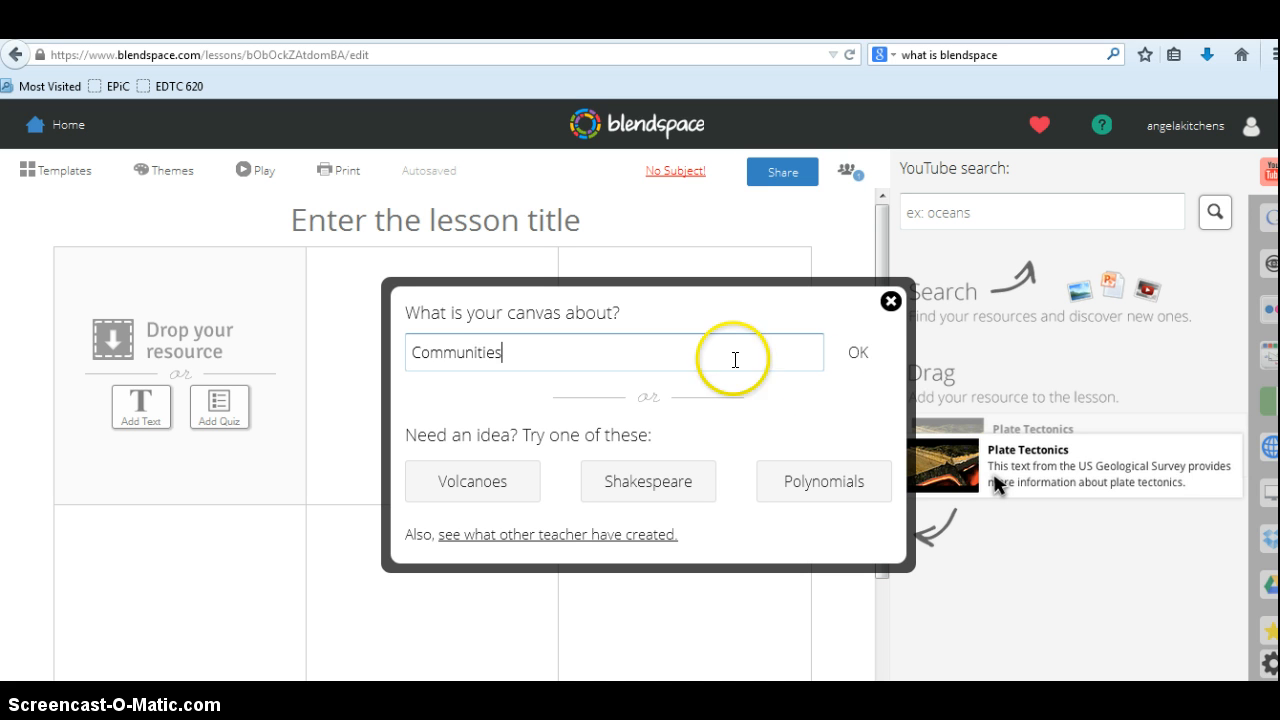
pyautogui.click(859, 362)
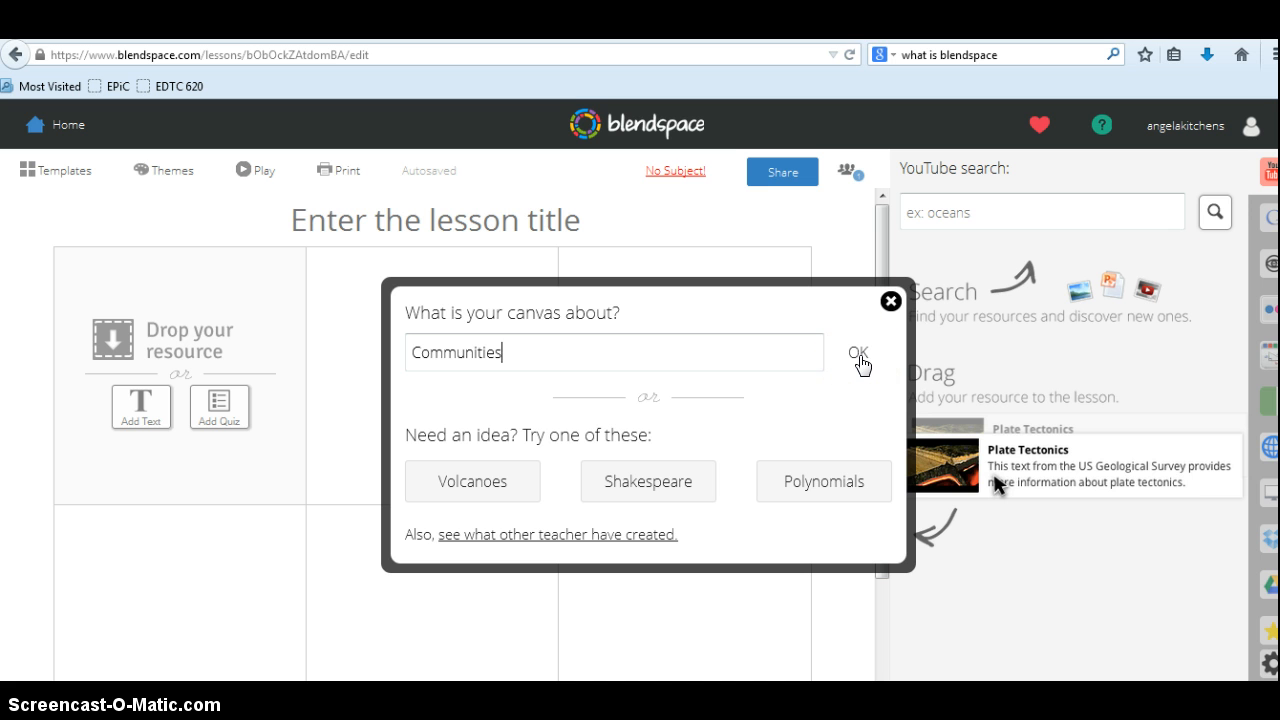
# Step: Replace the canvas topic text by entering Communities again and confirm it as the lesson title
pyautogui.click(592, 390)
pyautogui.moveTo(575, 354); pyautogui.dragTo(366, 360)
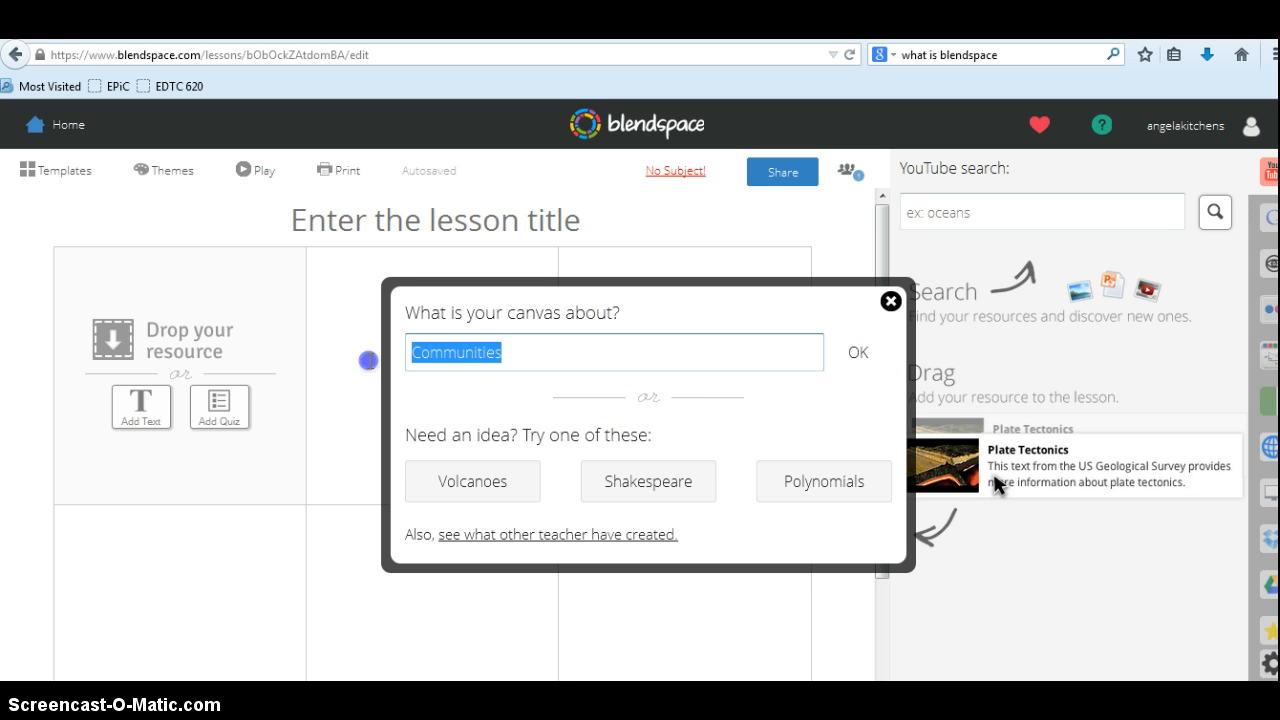
pyautogui.write('Typ')
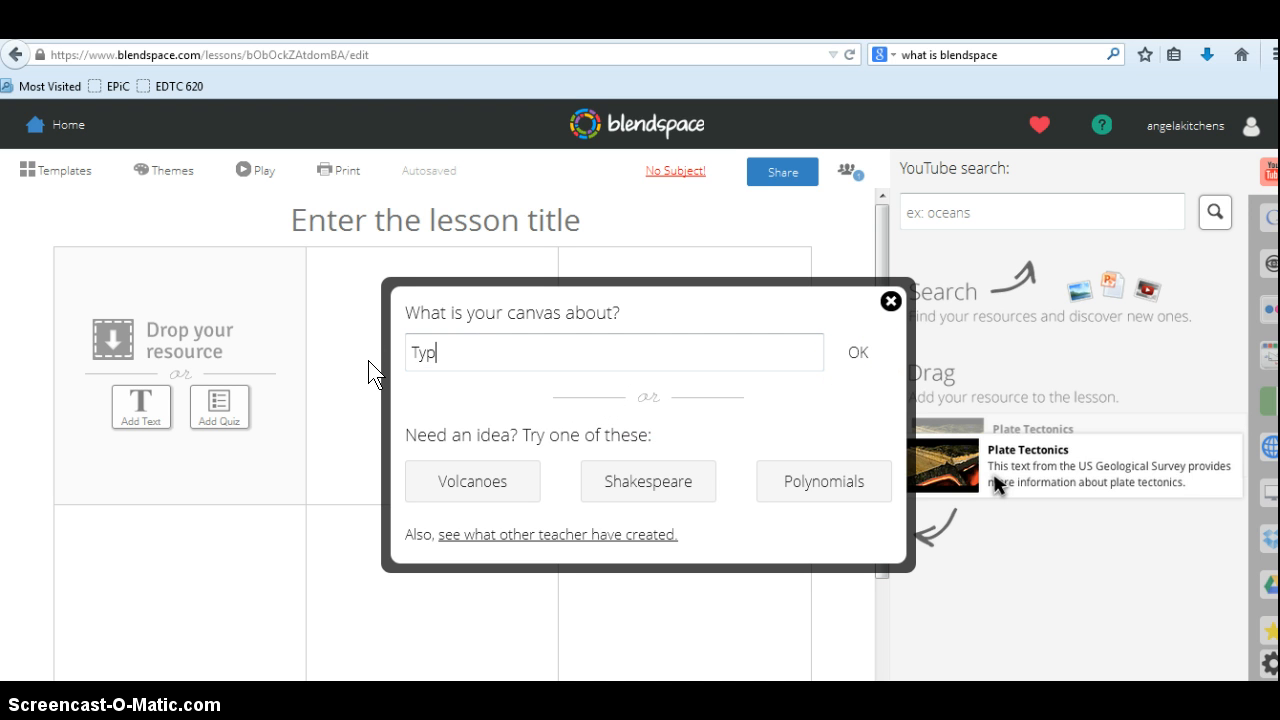
pyautogui.press('BackSpace')
pyautogui.press('BackSpace')
pyautogui.press('BackSpace')
pyautogui.write('COmmujni')
pyautogui.press('BackSpace')
pyautogui.press('BackSpace')
pyautogui.press('BackSpace')
pyautogui.press('BackSpace')
pyautogui.press('BackSpace')
pyautogui.press('BackSpace')
pyautogui.press('BackSpace')
pyautogui.write('ommunities')
pyautogui.click(856, 352)
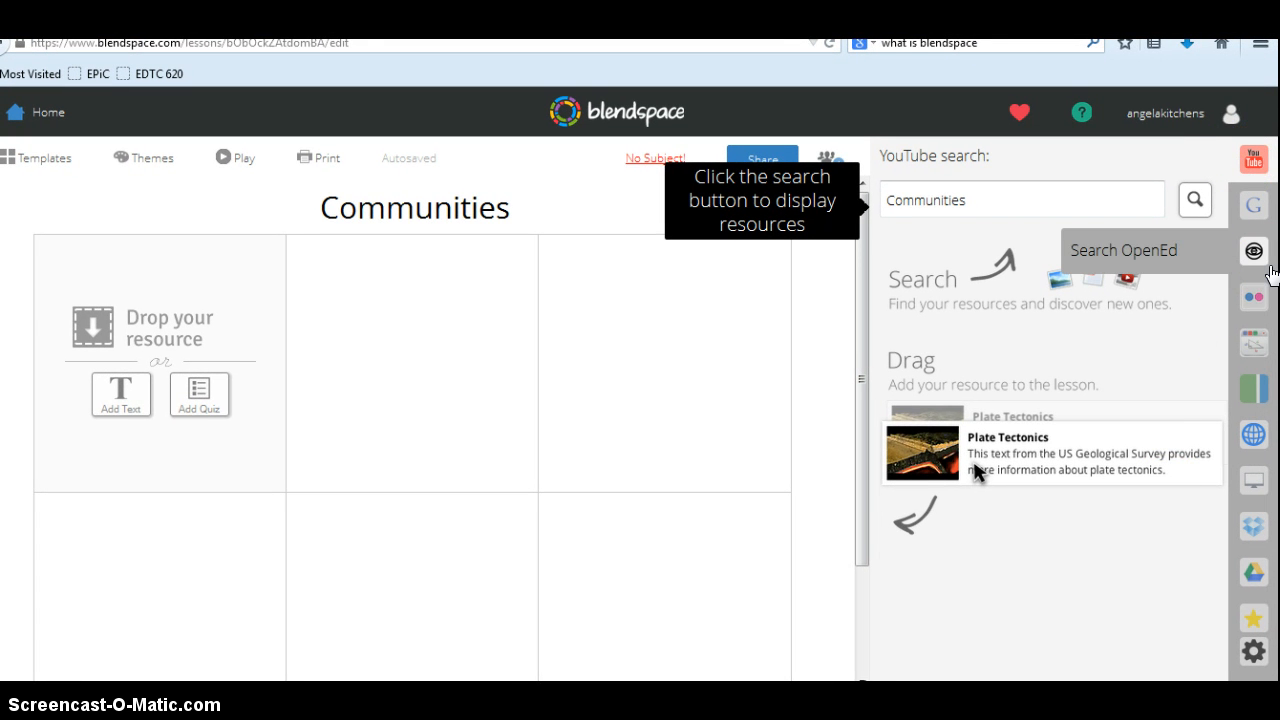
# Step: Examine the Communities resources offered by the YouTube, Google, OpenEd, Flickr, Educreations and Gooru Learning searches
pyautogui.click(1252, 160)
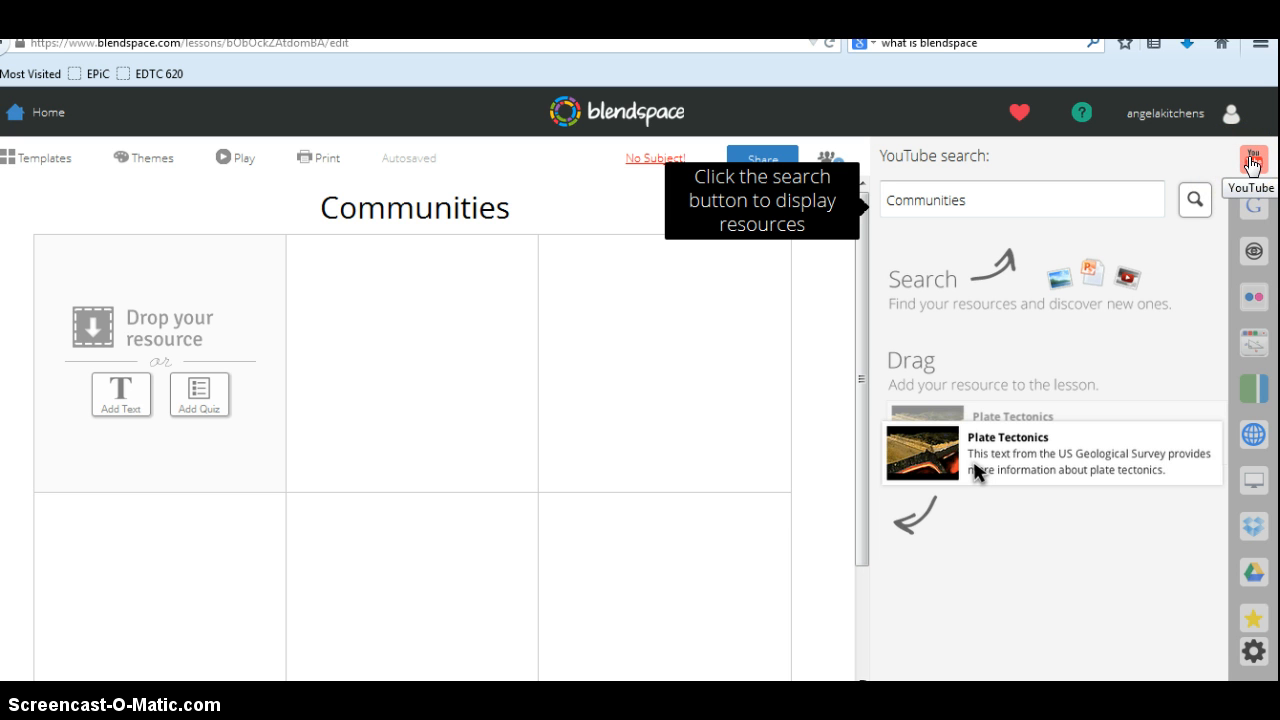
pyautogui.click(1249, 209)
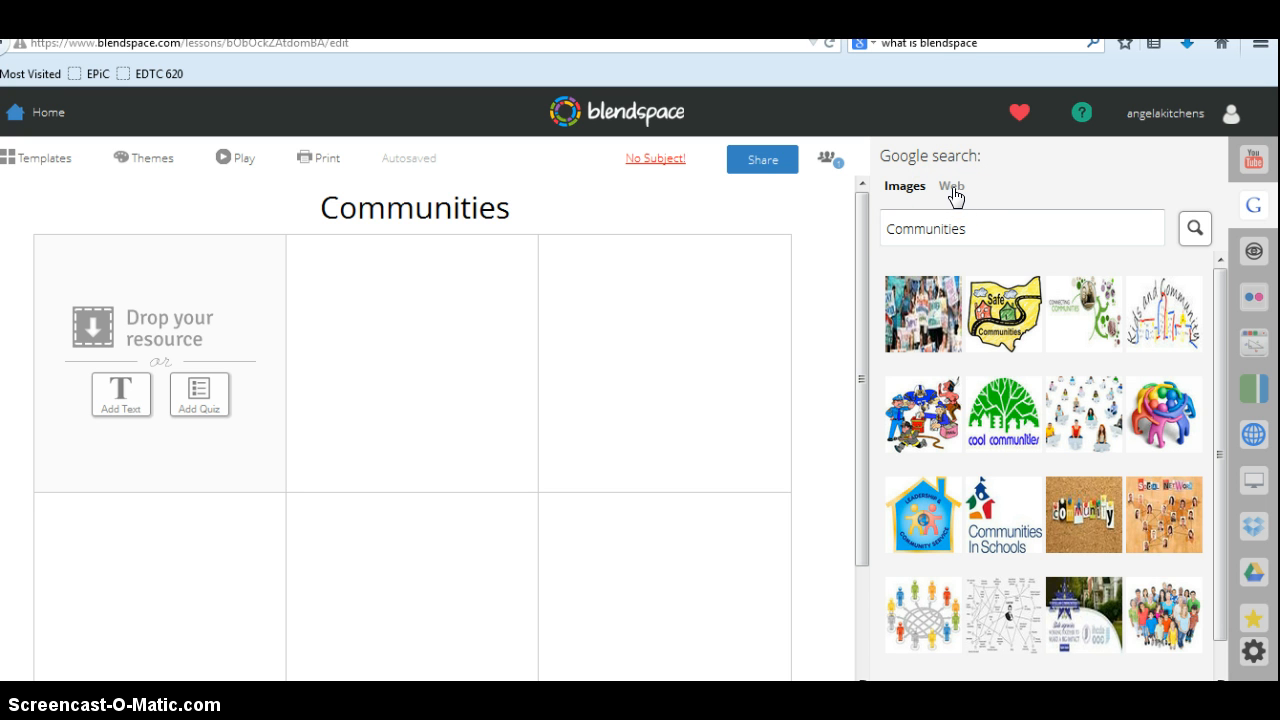
pyautogui.click(1254, 260)
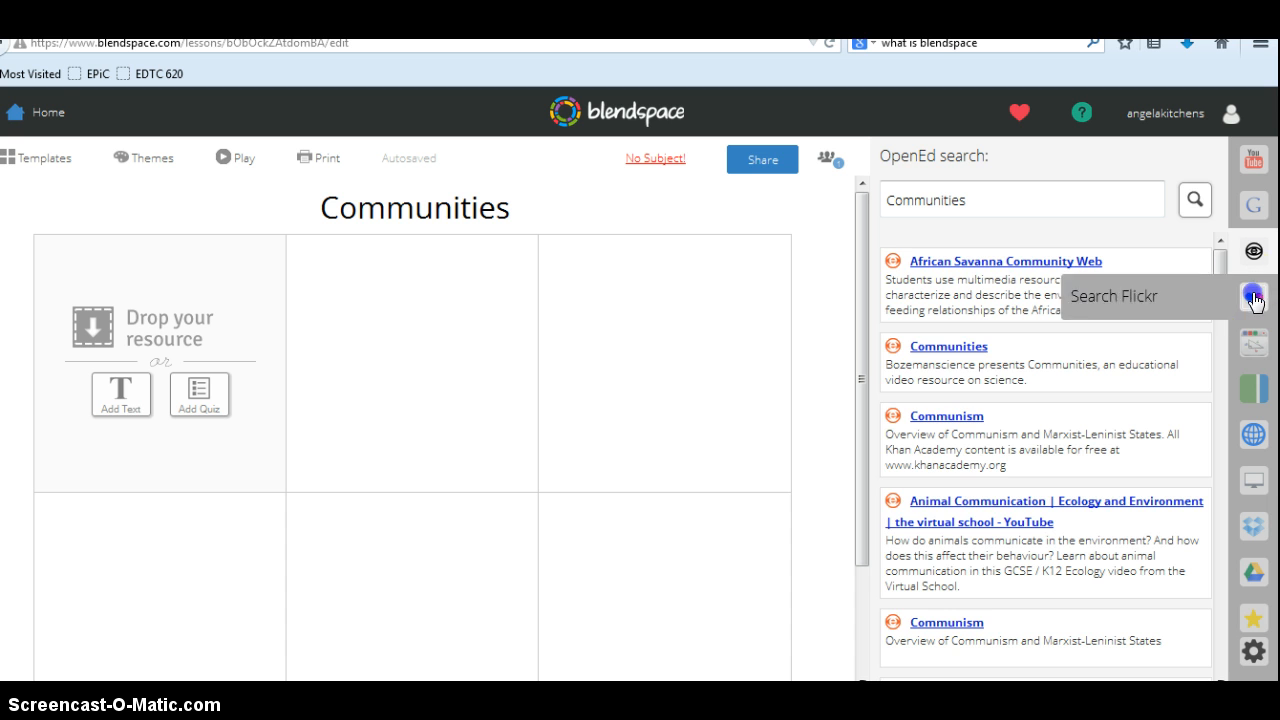
pyautogui.click(1254, 297)
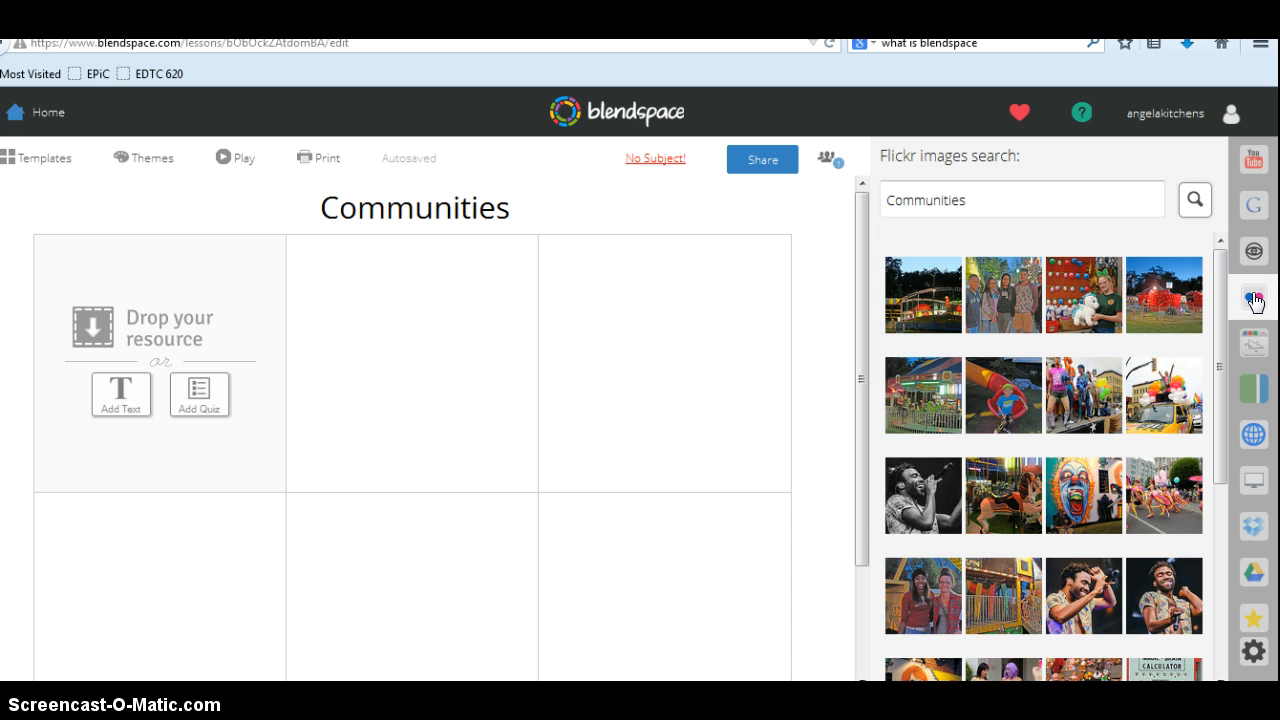
pyautogui.click(1255, 347)
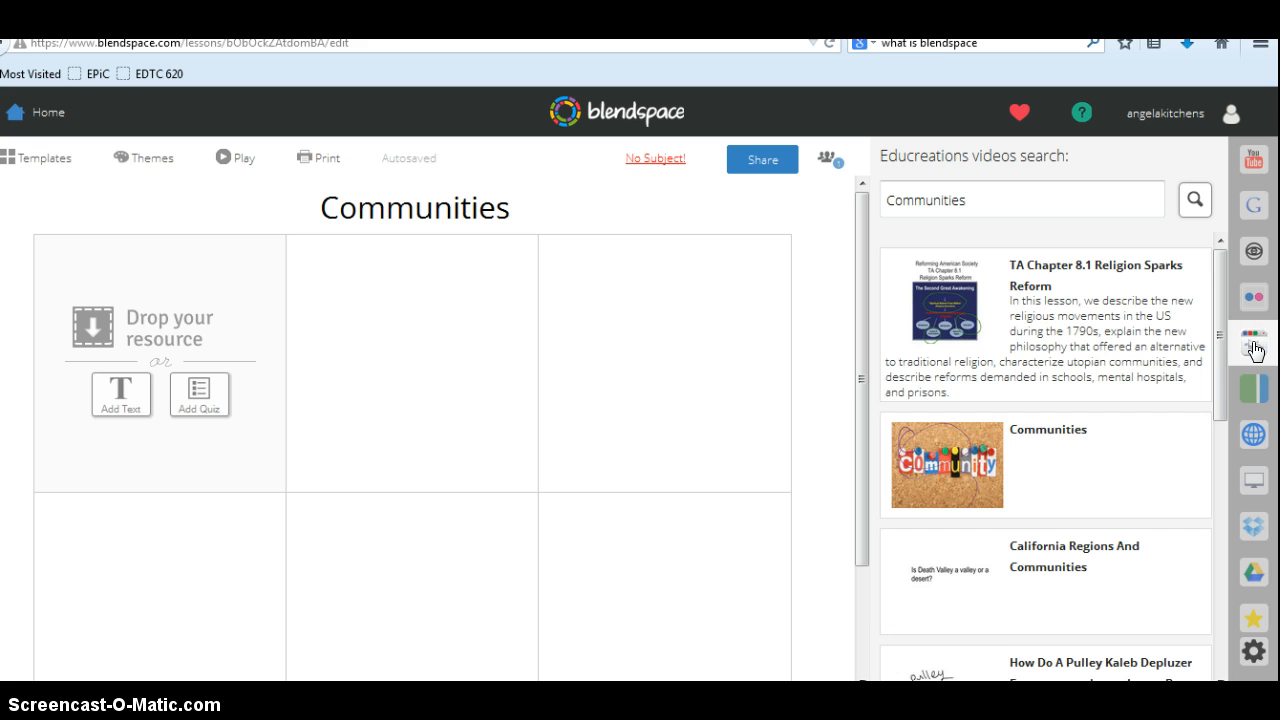
pyautogui.click(1263, 392)
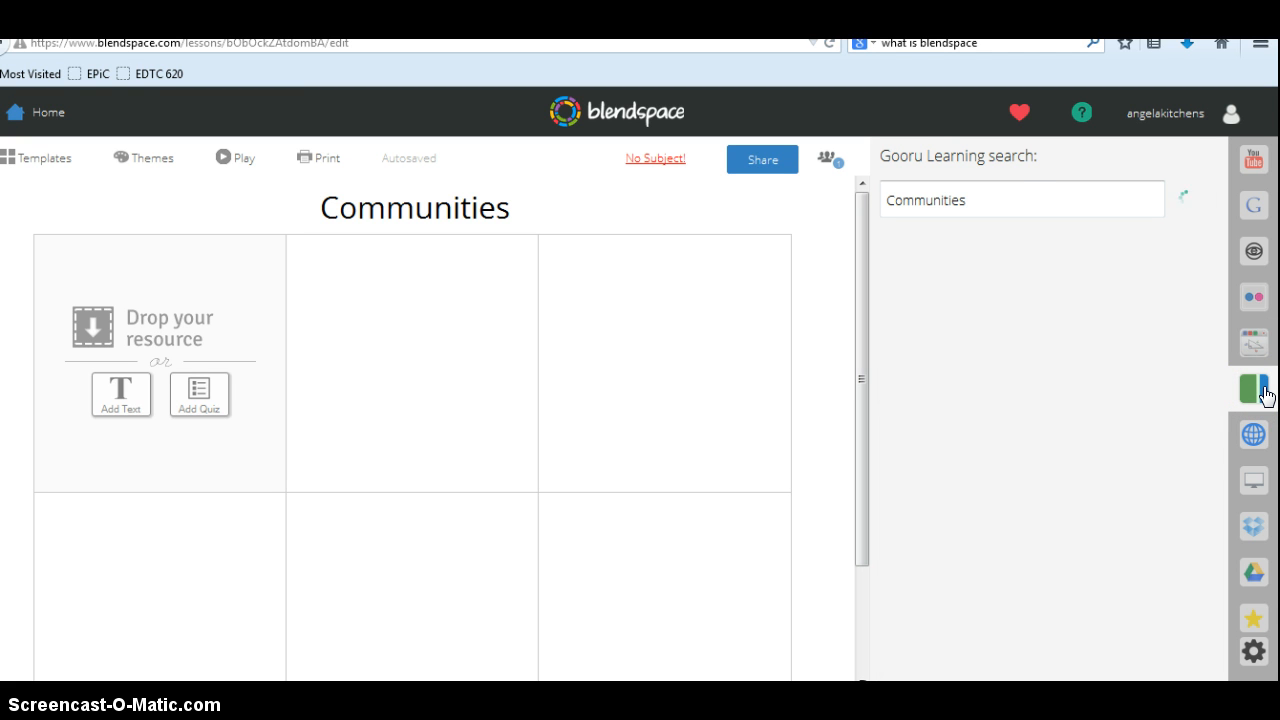
# Step: View the other resource sources for the lesson: website link, uploaded files, Dropbox, Google Drive and bookmarked web resources
pyautogui.click(1254, 445)
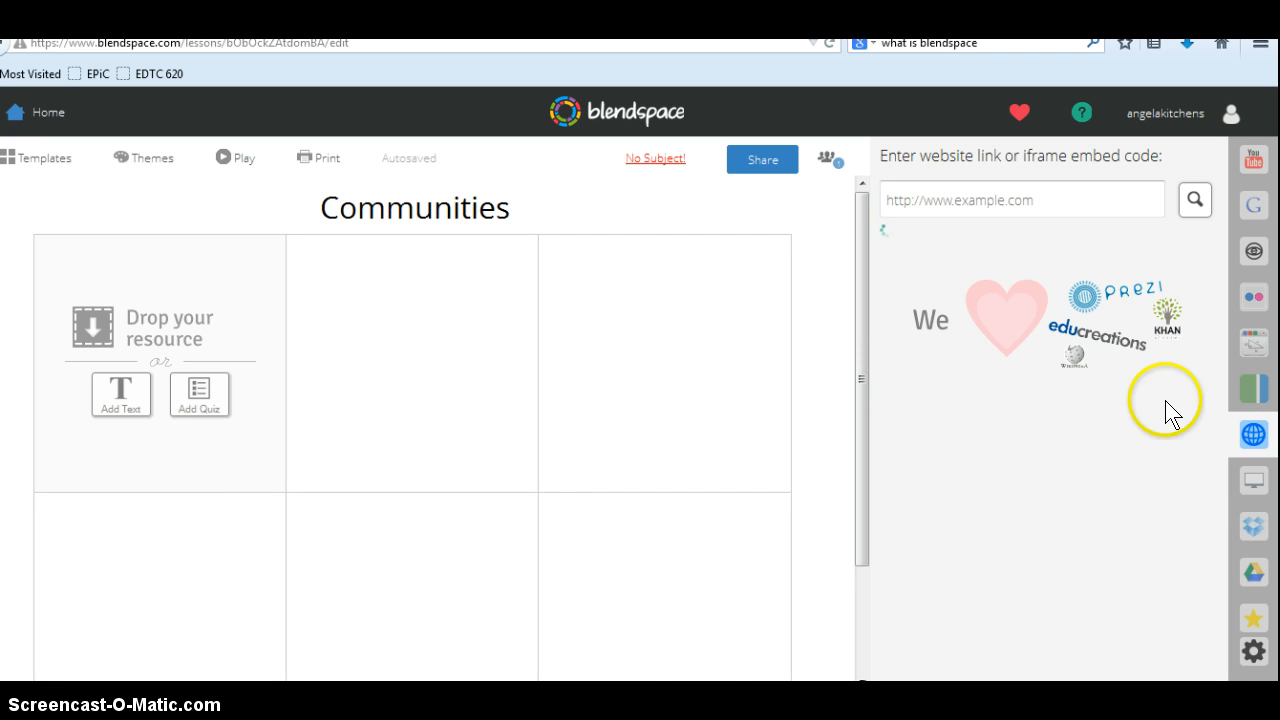
pyautogui.click(1253, 483)
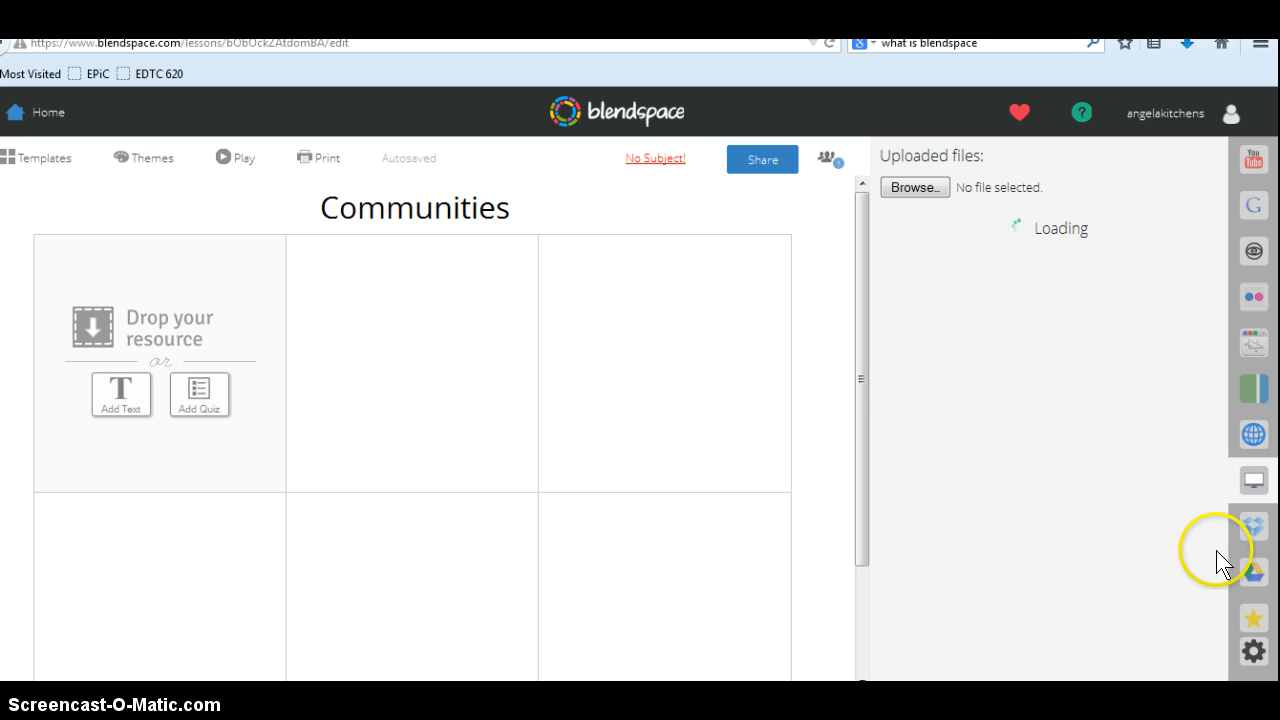
pyautogui.click(1262, 526)
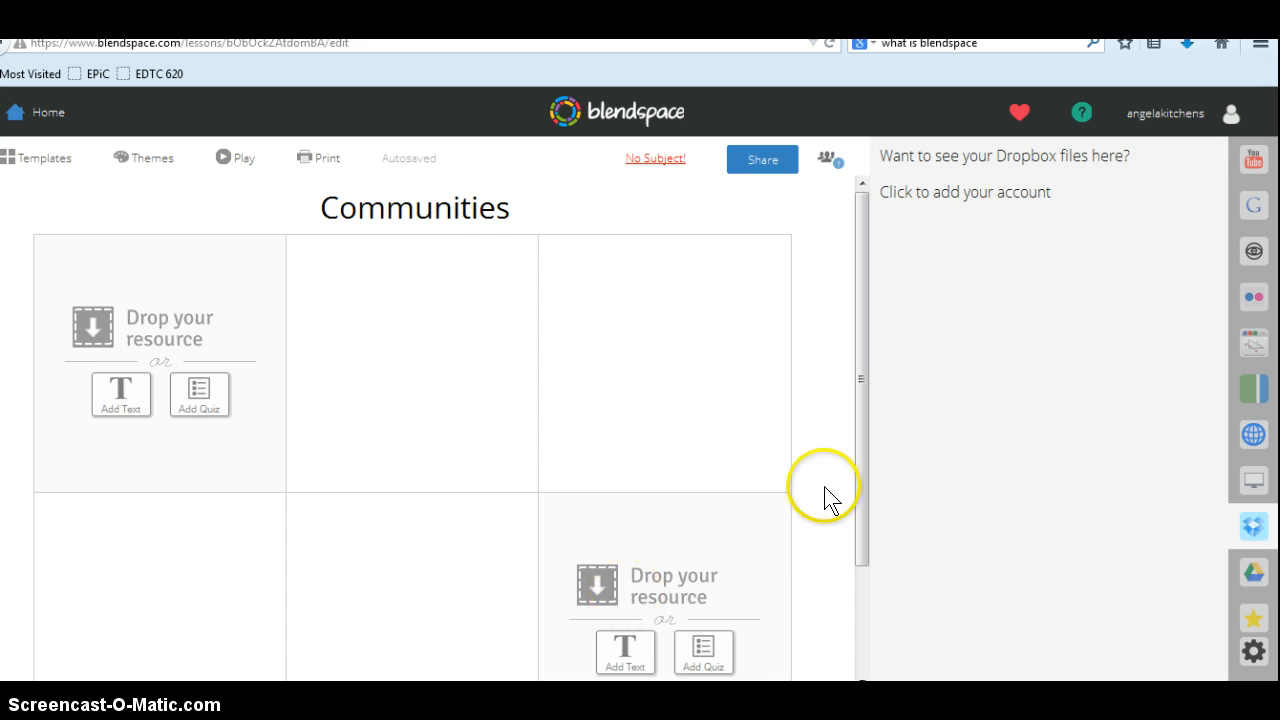
pyautogui.click(1265, 582)
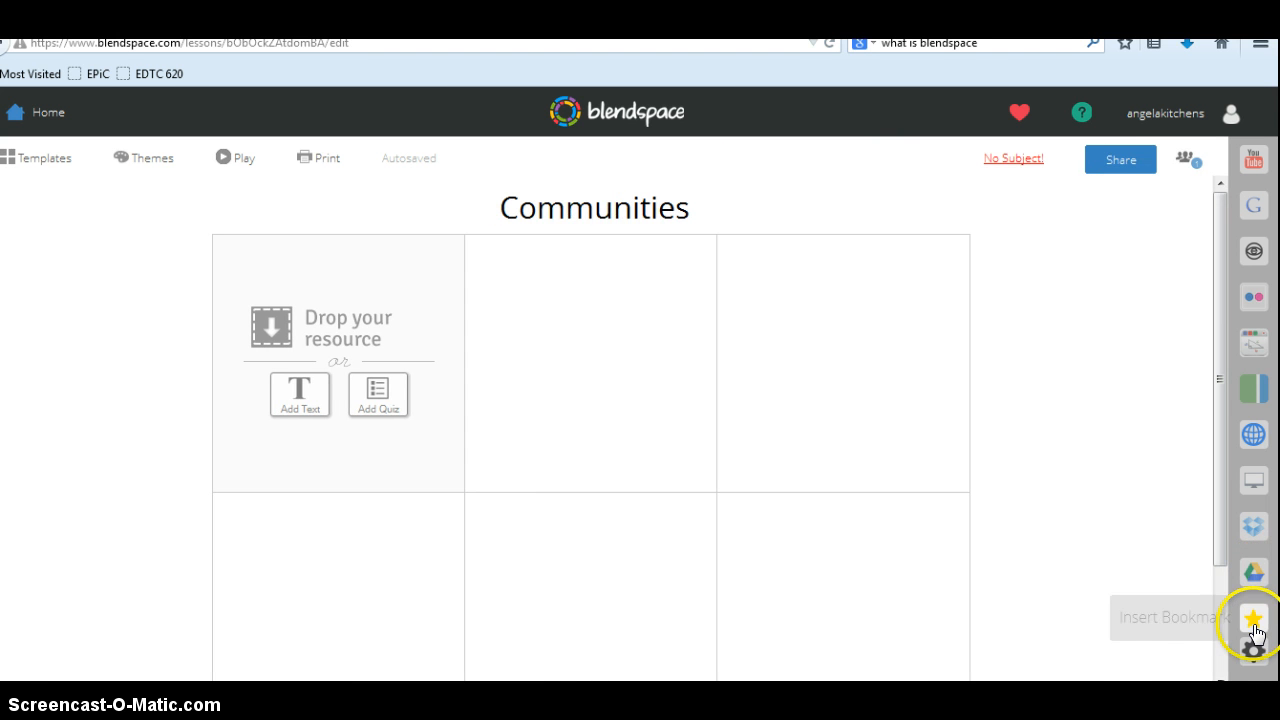
pyautogui.click(1254, 622)
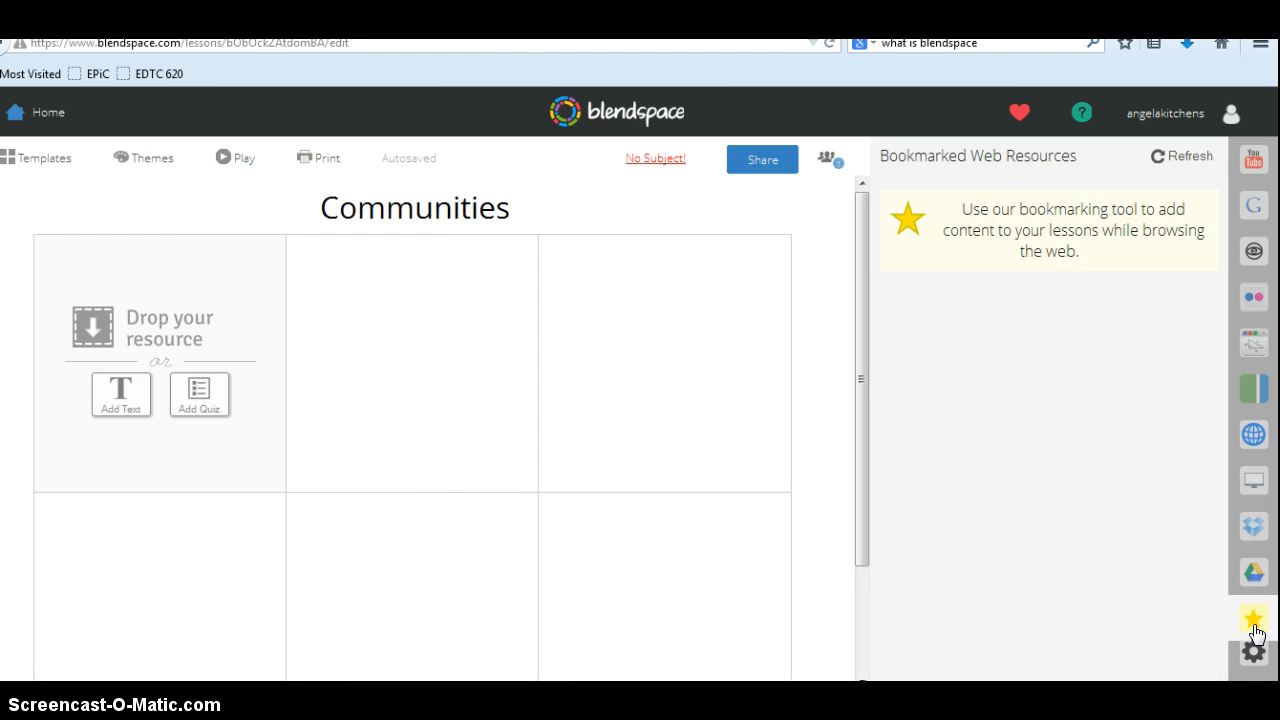
# Step: Bring back the YouTube search results as the lesson's resource source
pyautogui.click(1254, 650)
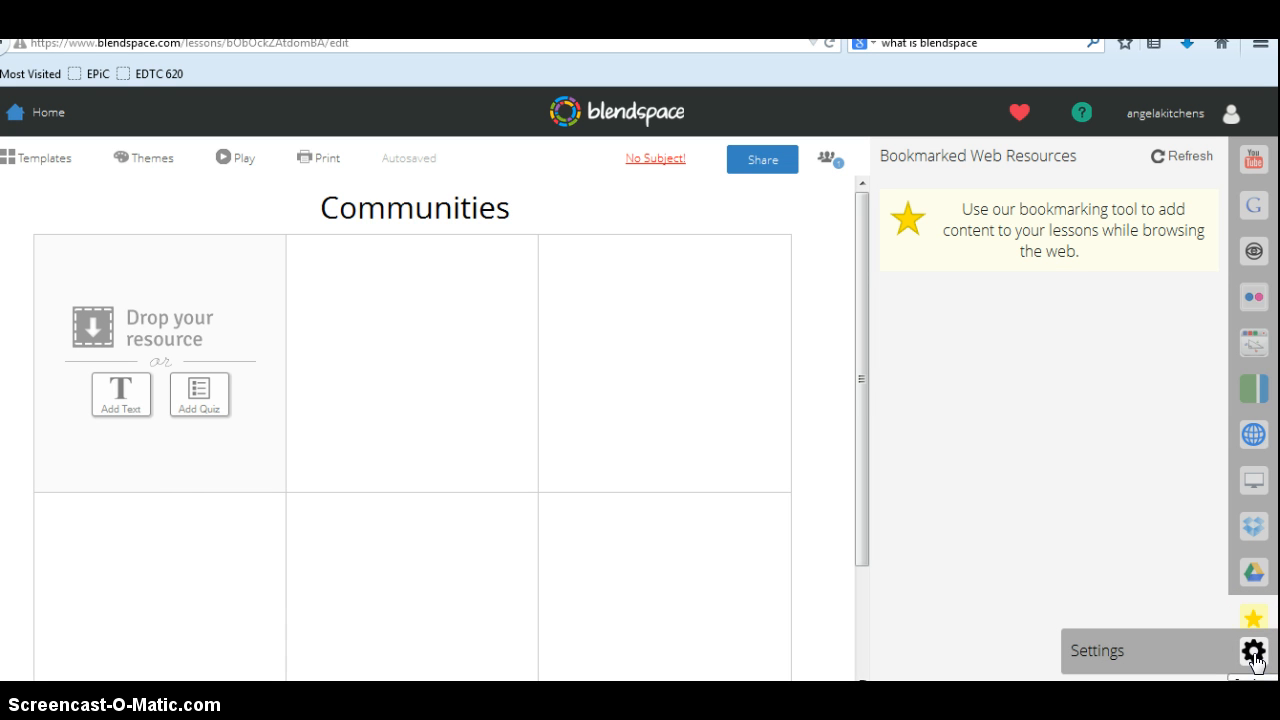
pyautogui.click(1255, 163)
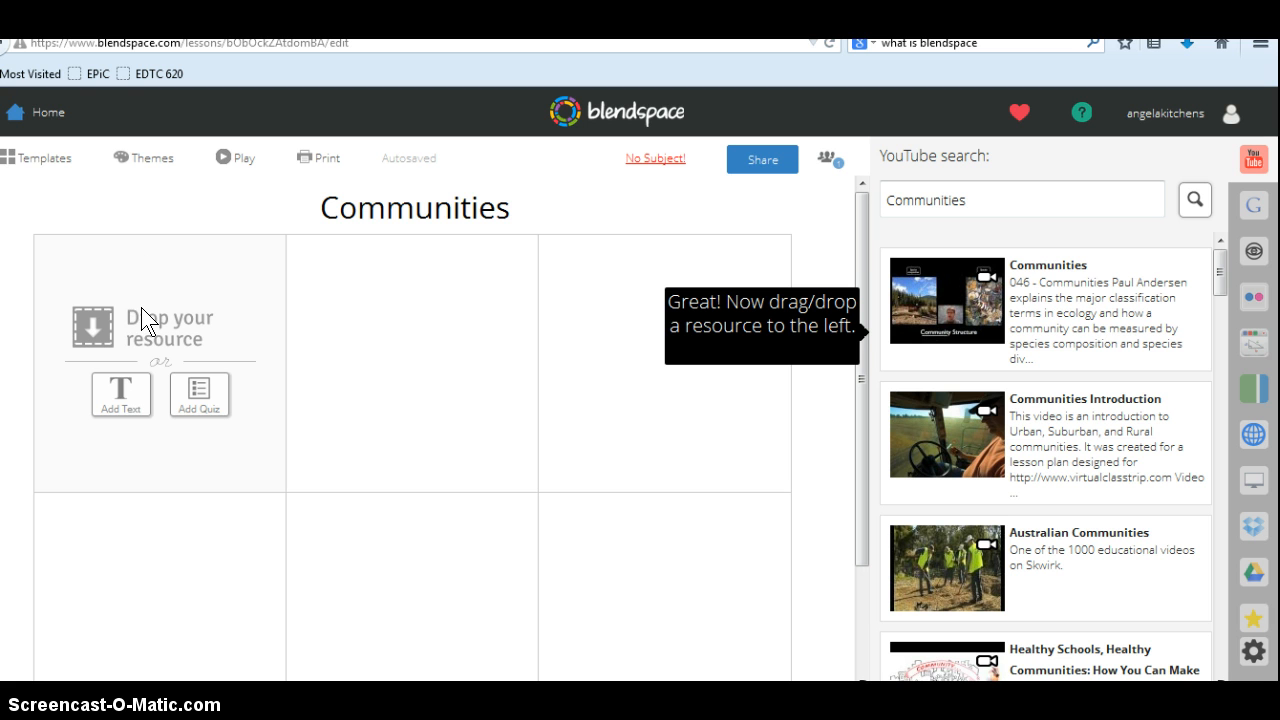
# Step: Try the Grid, Bar, Trio and Mosaic templates on the Communities lesson, and return the layout to Square
pyautogui.click(44, 166)
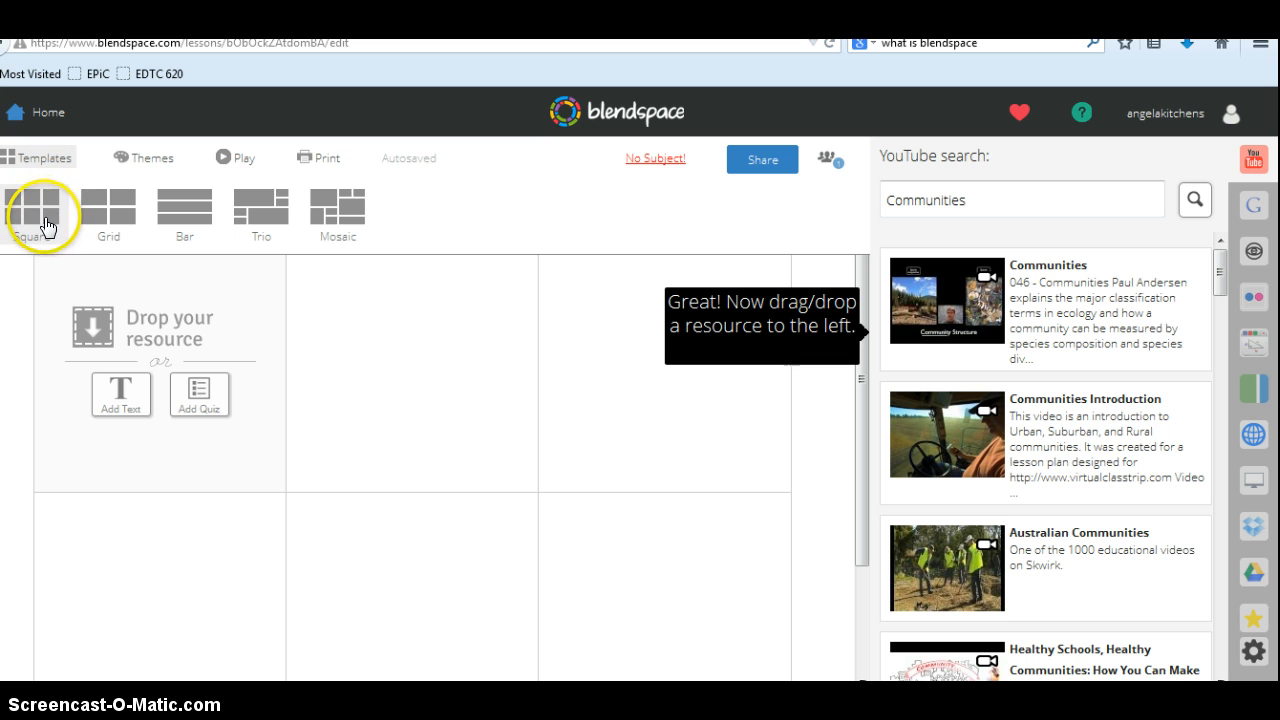
pyautogui.click(104, 214)
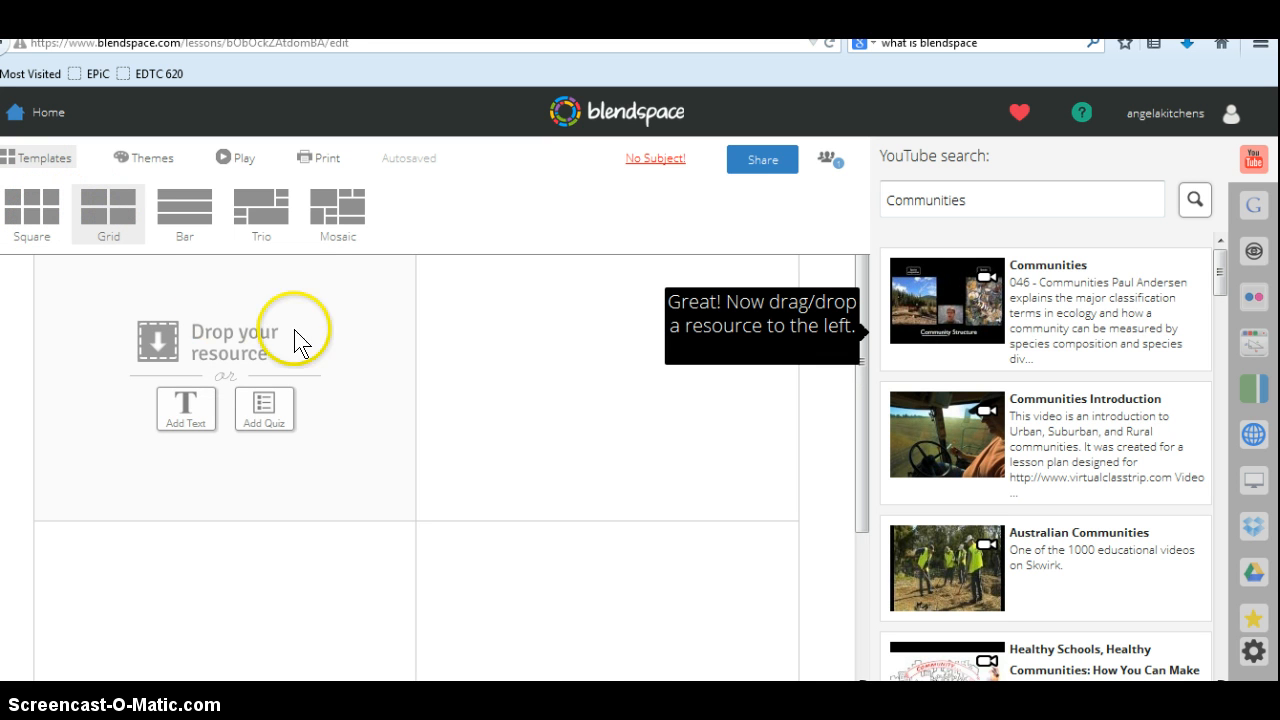
pyautogui.click(199, 219)
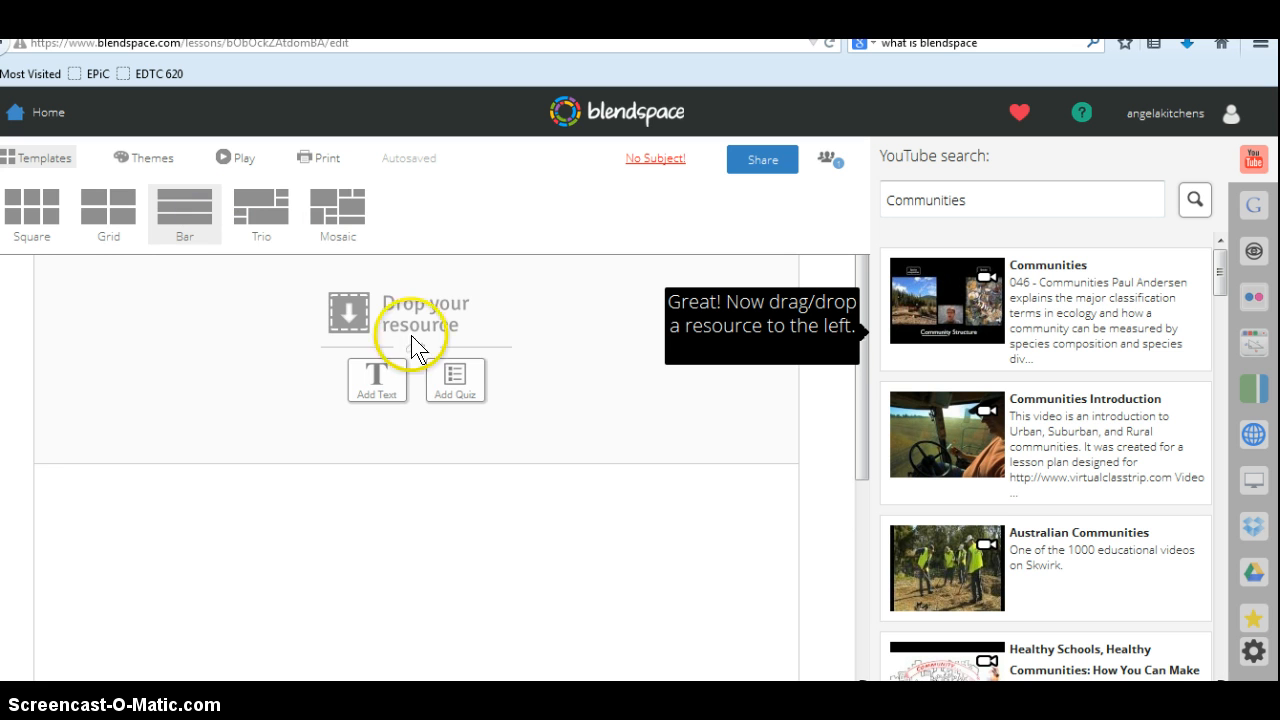
pyautogui.click(262, 218)
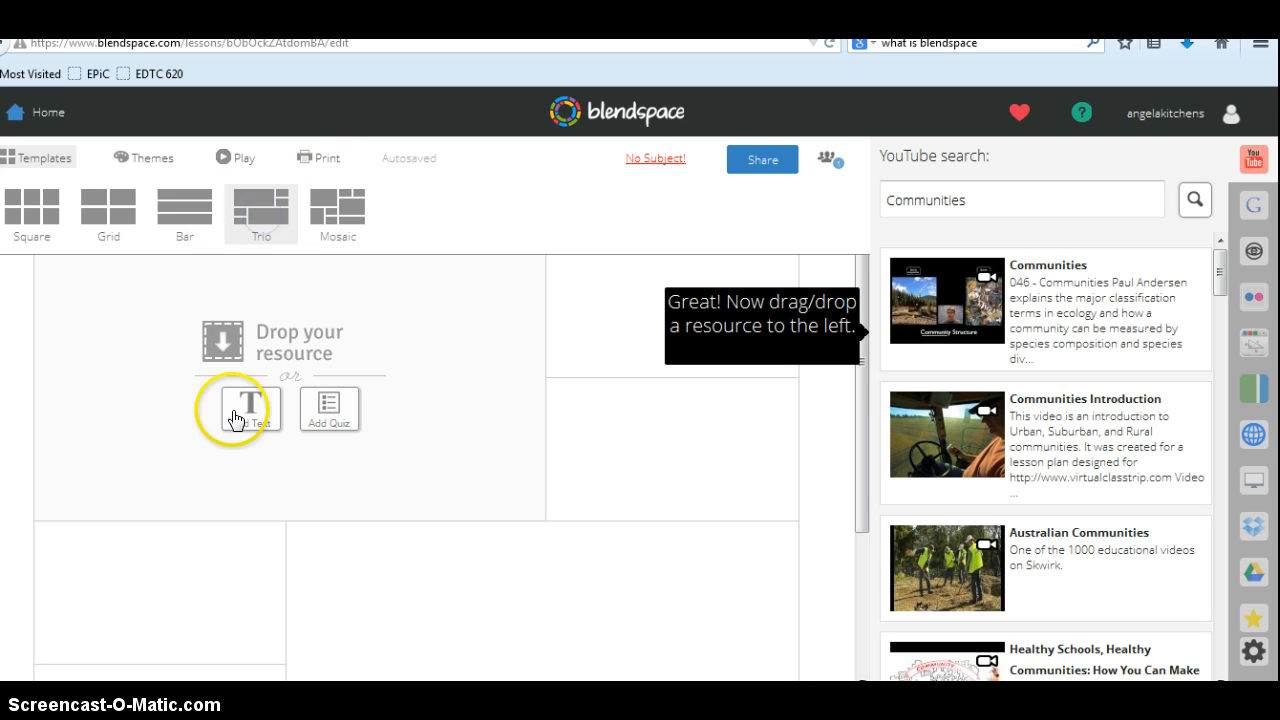
pyautogui.click(339, 206)
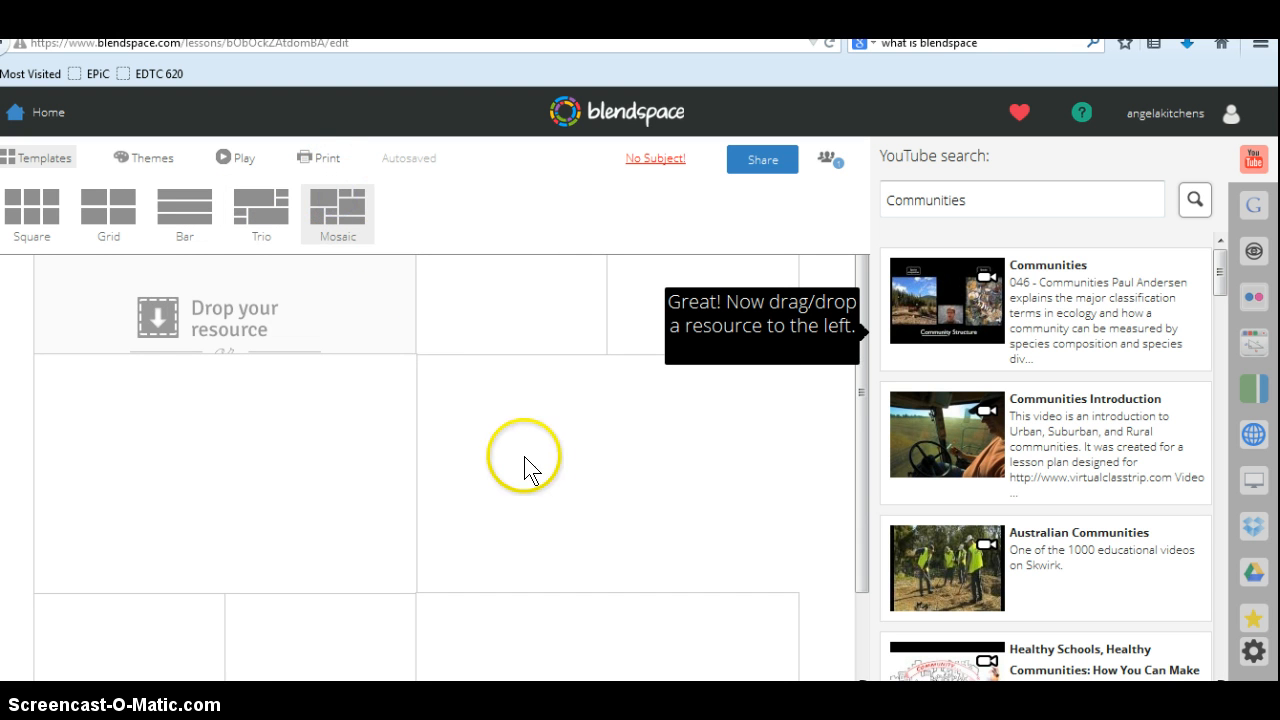
pyautogui.click(22, 224)
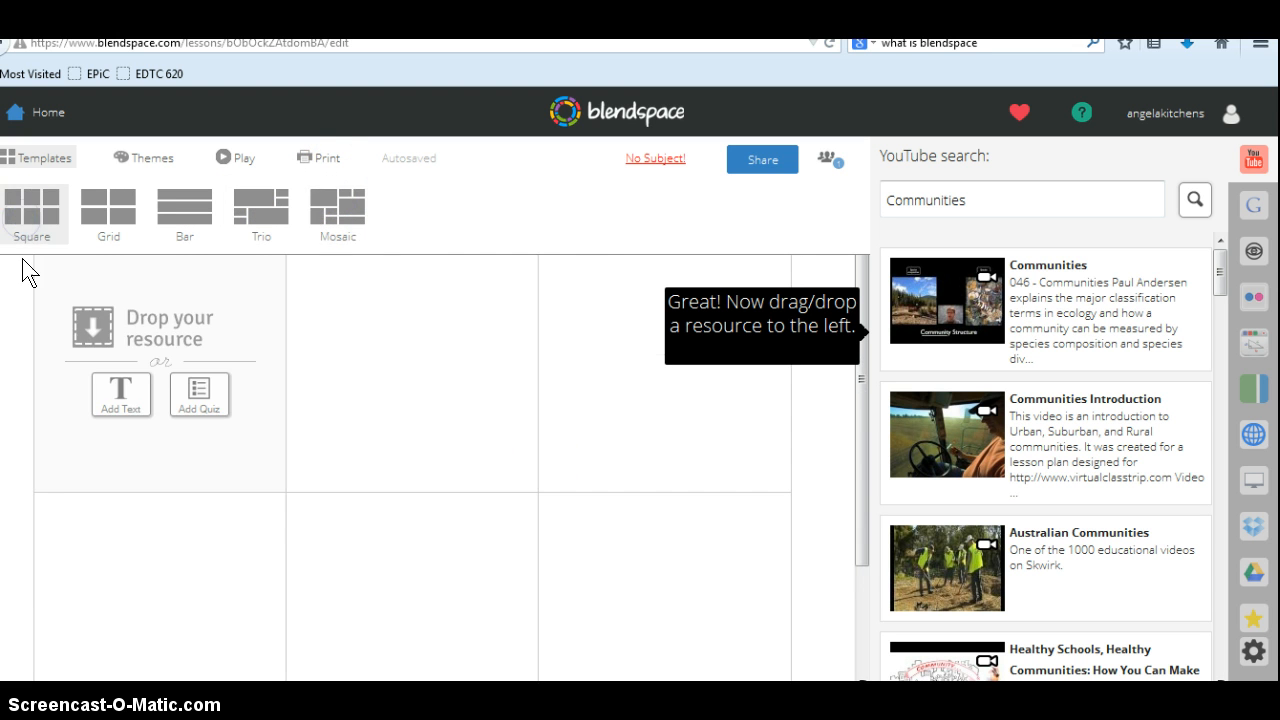
# Step: Apply the Colors theme to the Communities lesson
pyautogui.click(160, 162)
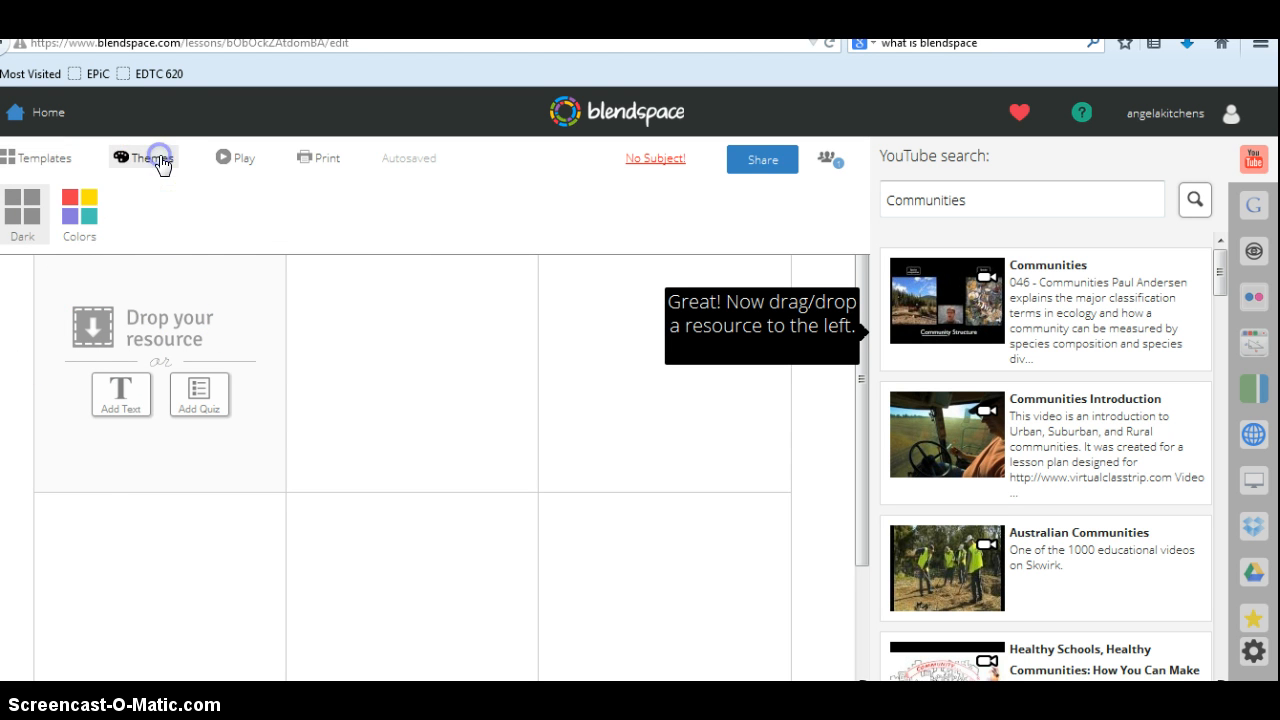
pyautogui.click(78, 224)
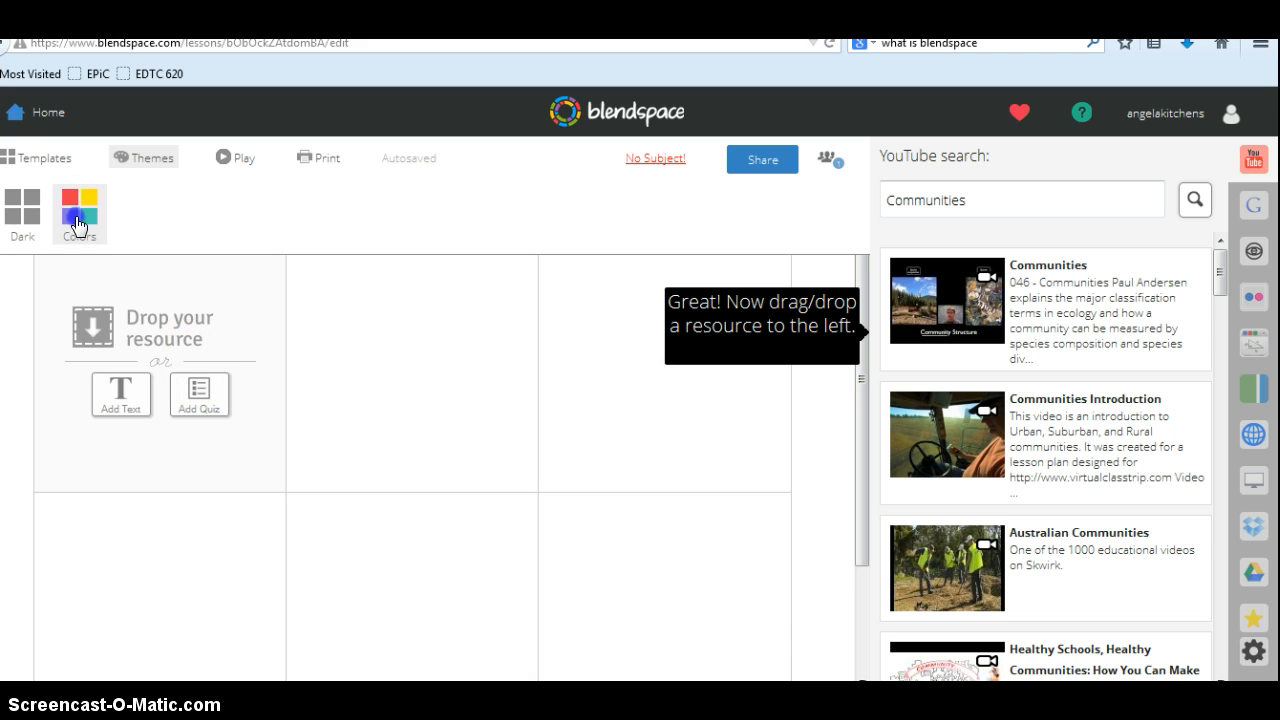
# Step: Add a text resource to the lesson's first tile and set its font to Times New Roman at size 72
pyautogui.click(121, 392)
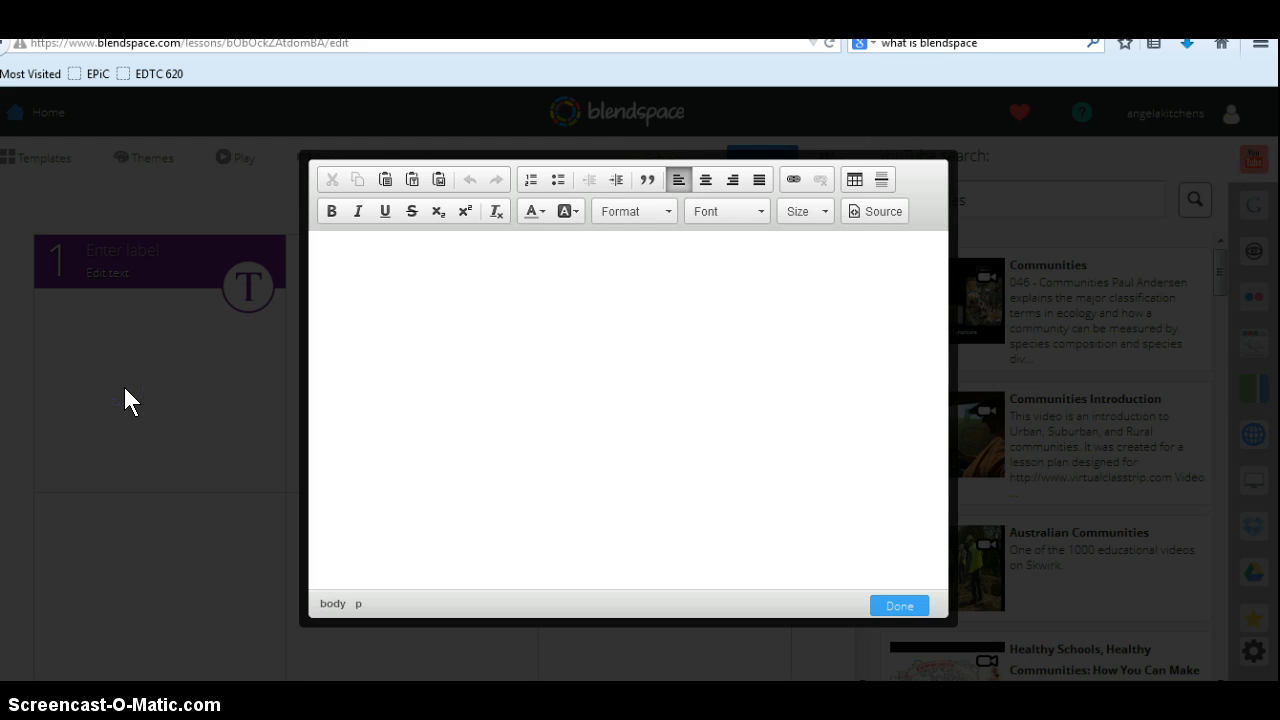
pyautogui.click(733, 213)
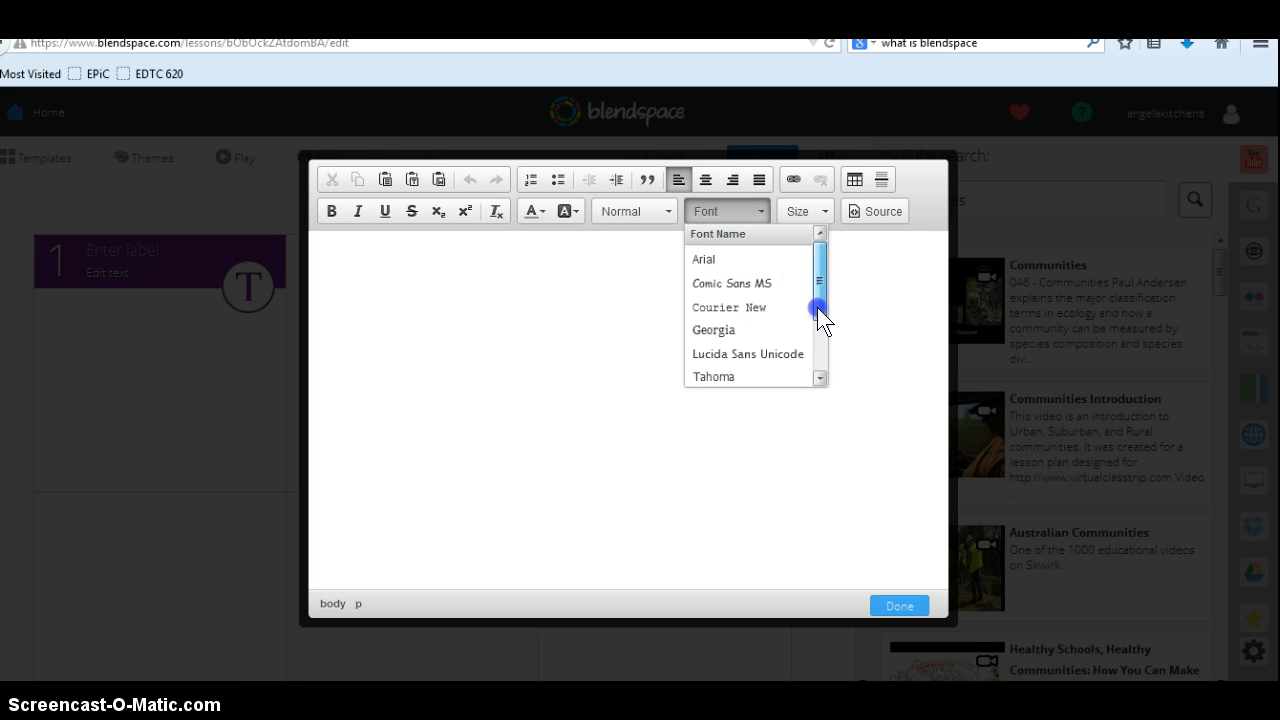
pyautogui.moveTo(817, 307); pyautogui.dragTo(768, 362)
pyautogui.click(789, 335)
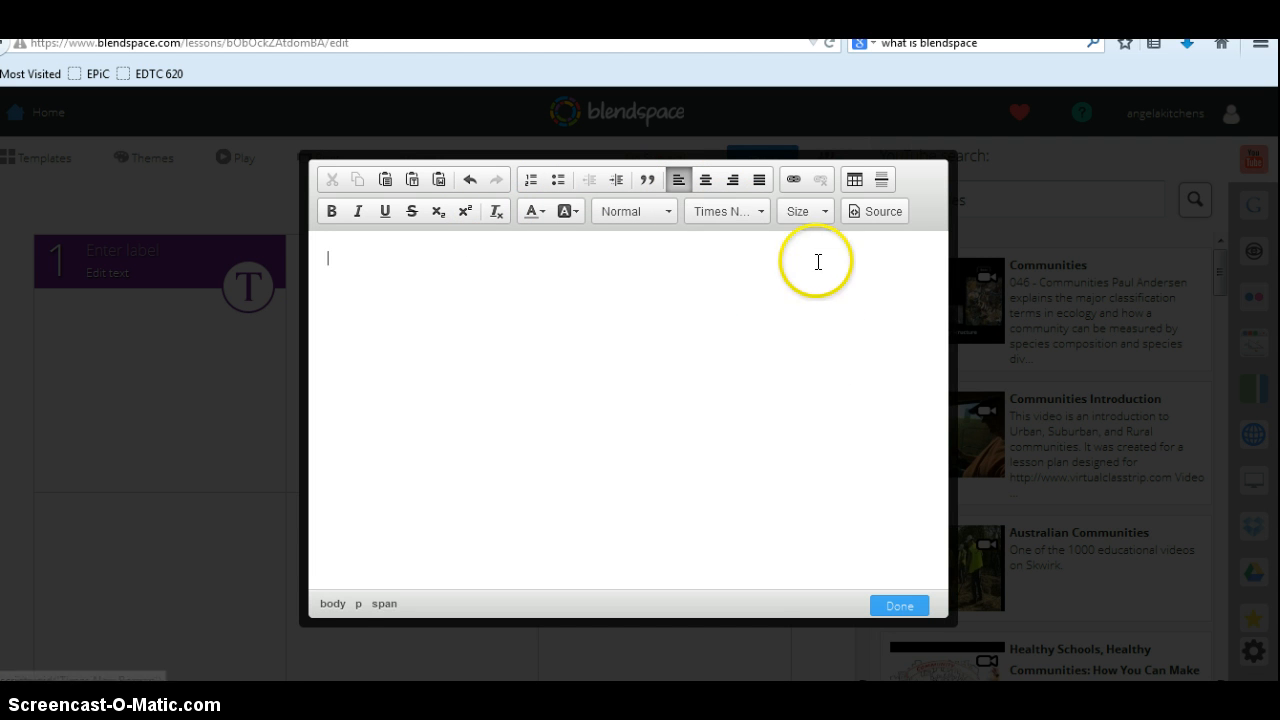
pyautogui.click(819, 213)
pyautogui.moveTo(888, 274); pyautogui.dragTo(879, 388)
pyautogui.click(836, 333)
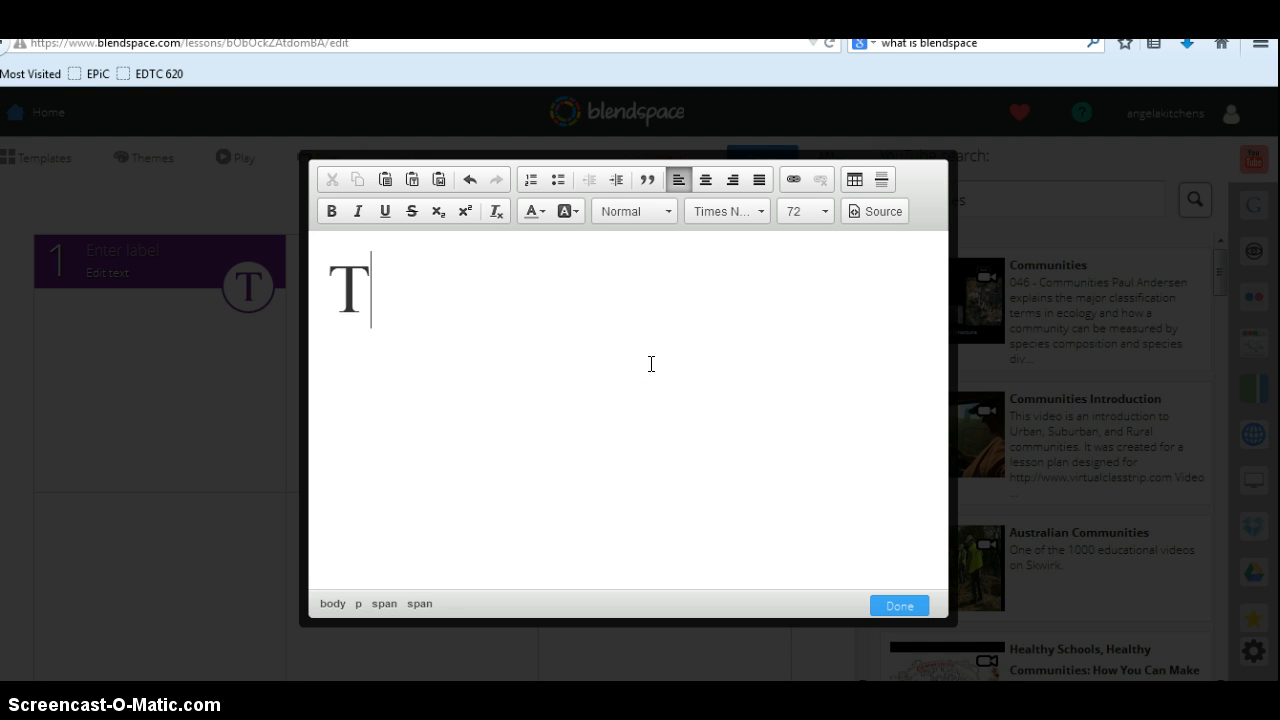
# Step: Enter Types of Communities as the first tile's text and finish editing it
pyautogui.write('Tpe')
pyautogui.press('BackSpace')
pyautogui.press('BackSpace')
pyautogui.write('ypes of')
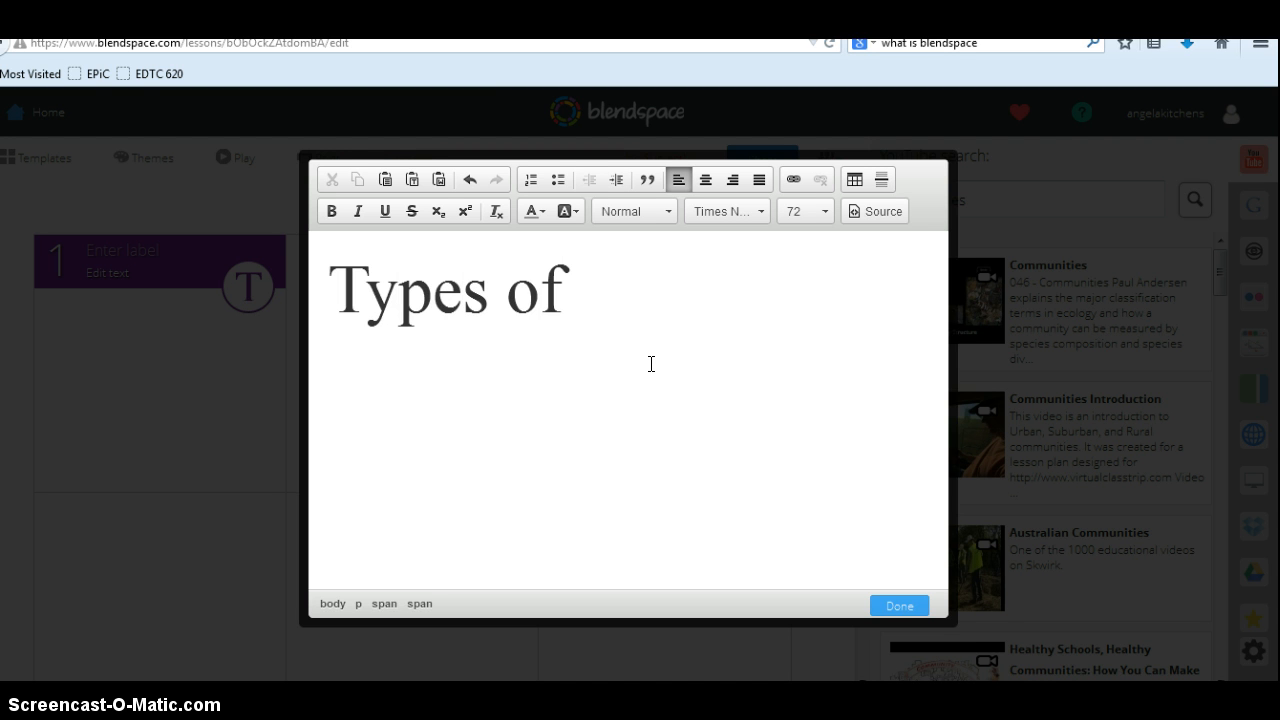
pyautogui.write(' Co')
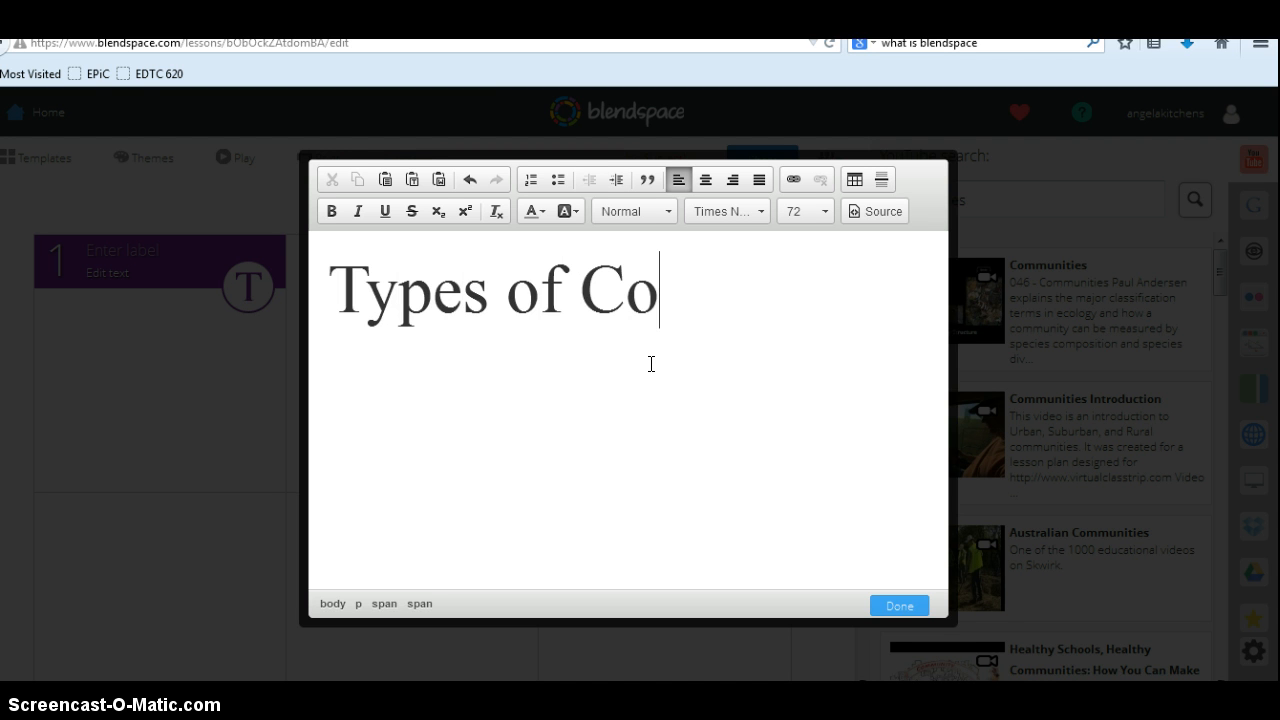
pyautogui.write('mmuni')
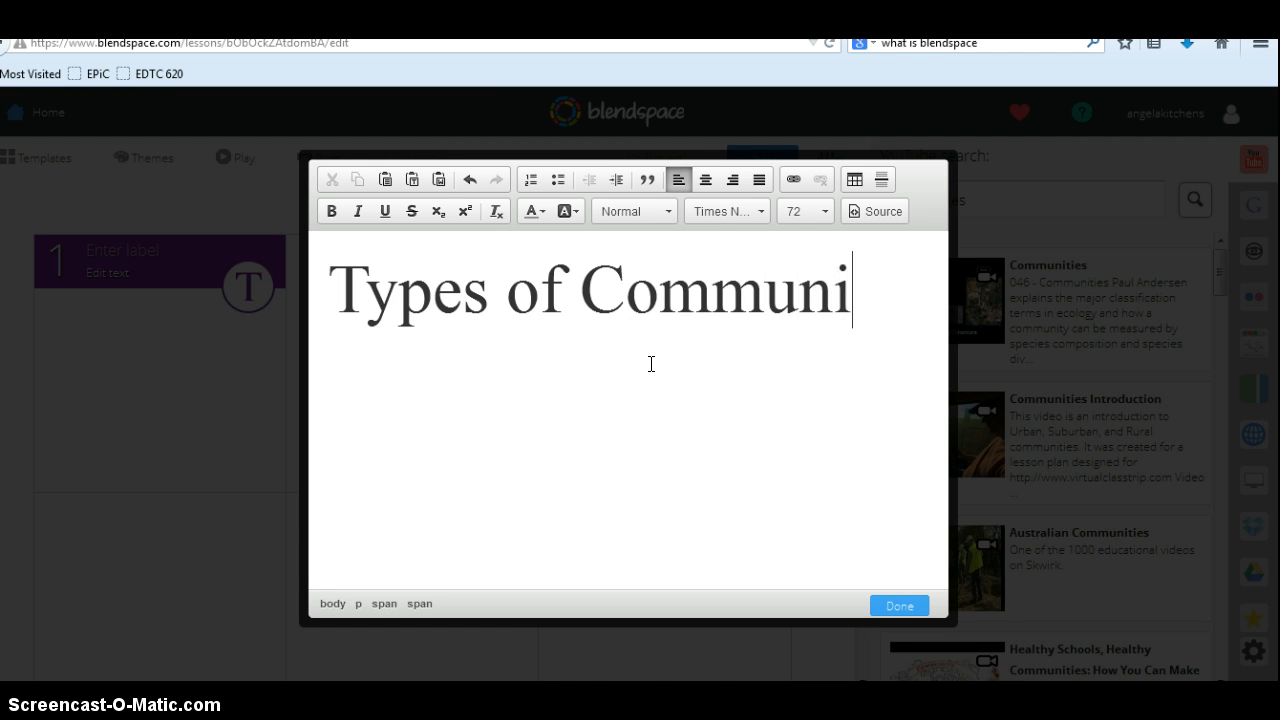
pyautogui.write('ties')
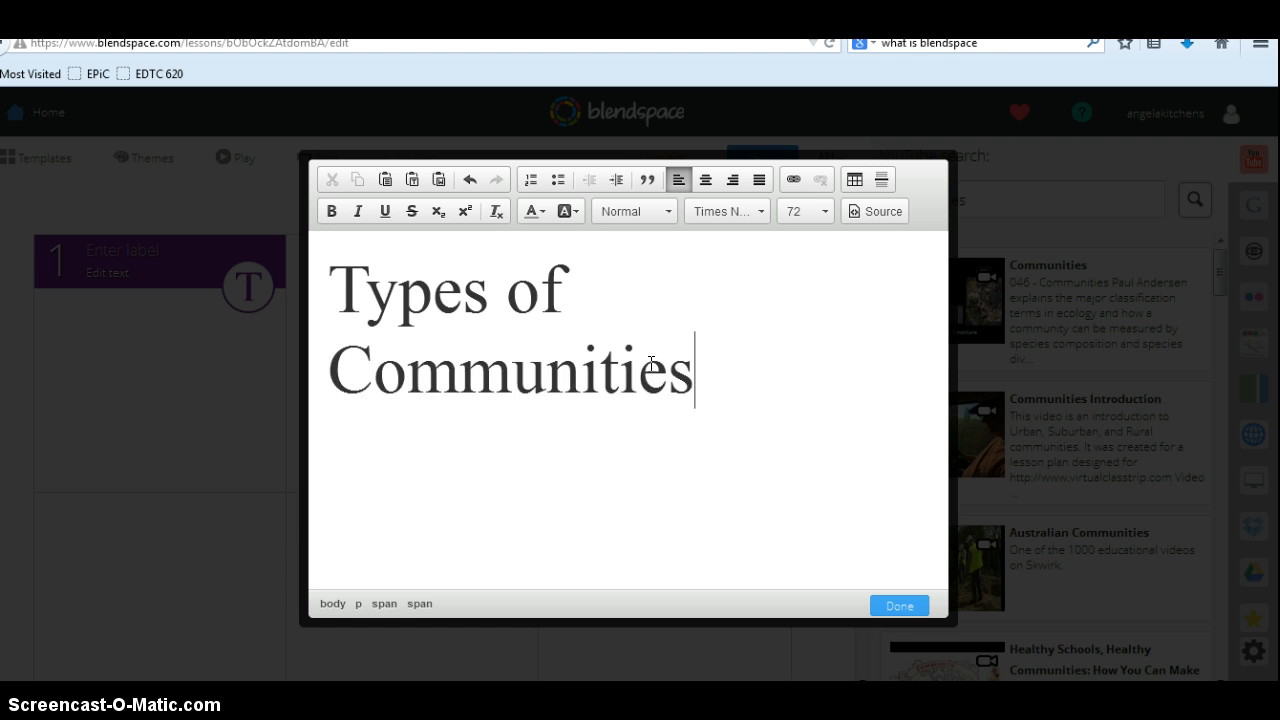
pyautogui.click(895, 607)
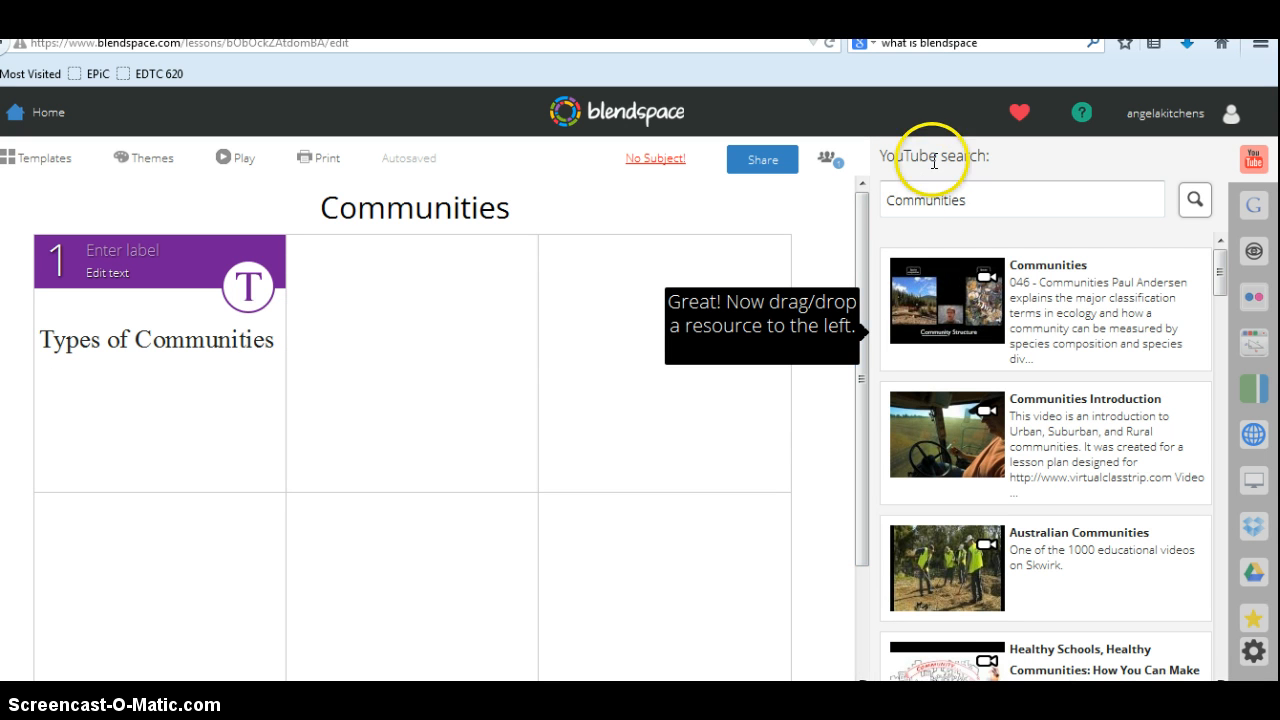
# Step: Replace the YouTube search term with types of communities and run the search
pyautogui.moveTo(980, 200); pyautogui.dragTo(760, 202)
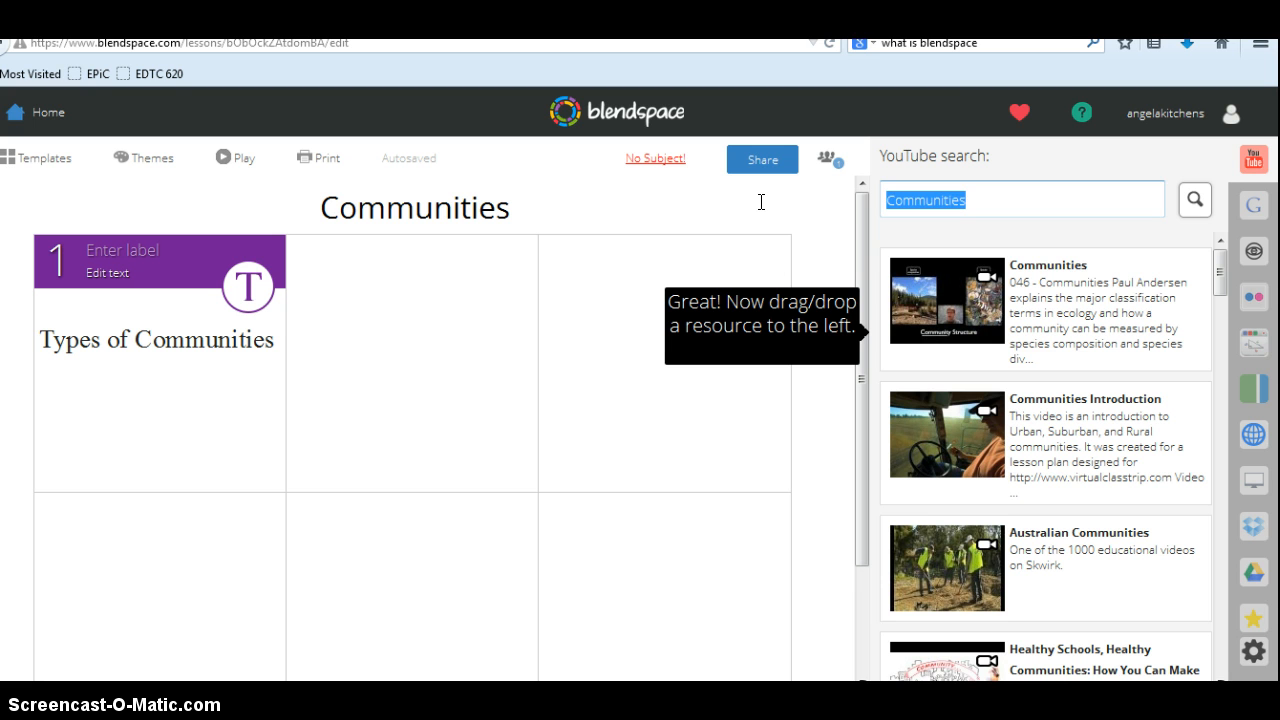
pyautogui.write('types of c')
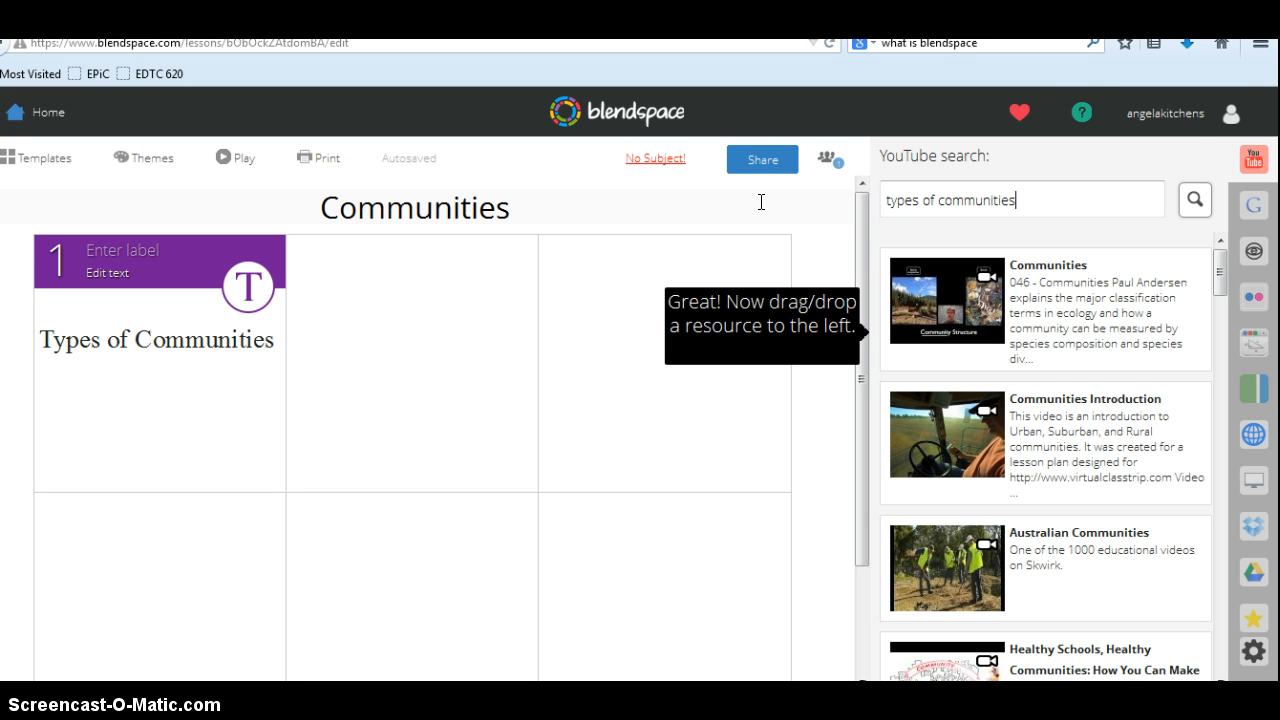
pyautogui.click(1198, 200)
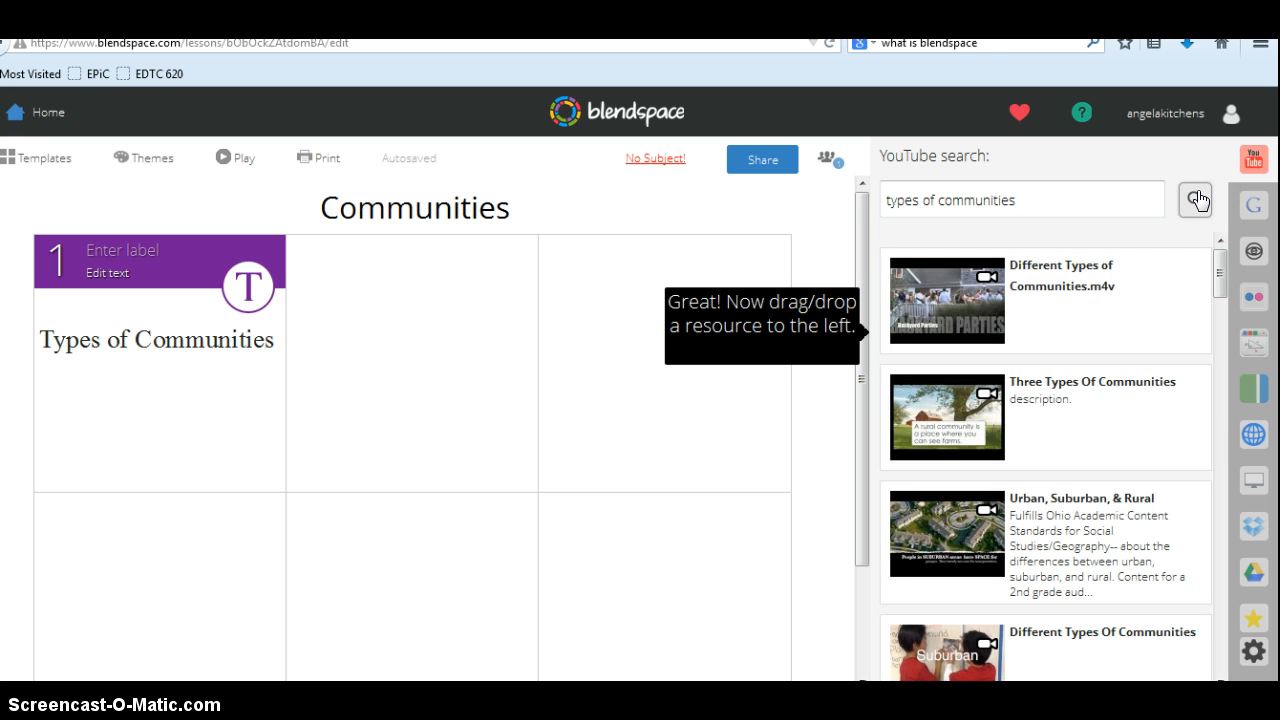
# Step: Preview the Three Types Of Communities video from the YouTube results, play its opening, and close the preview
pyautogui.click(1218, 260)
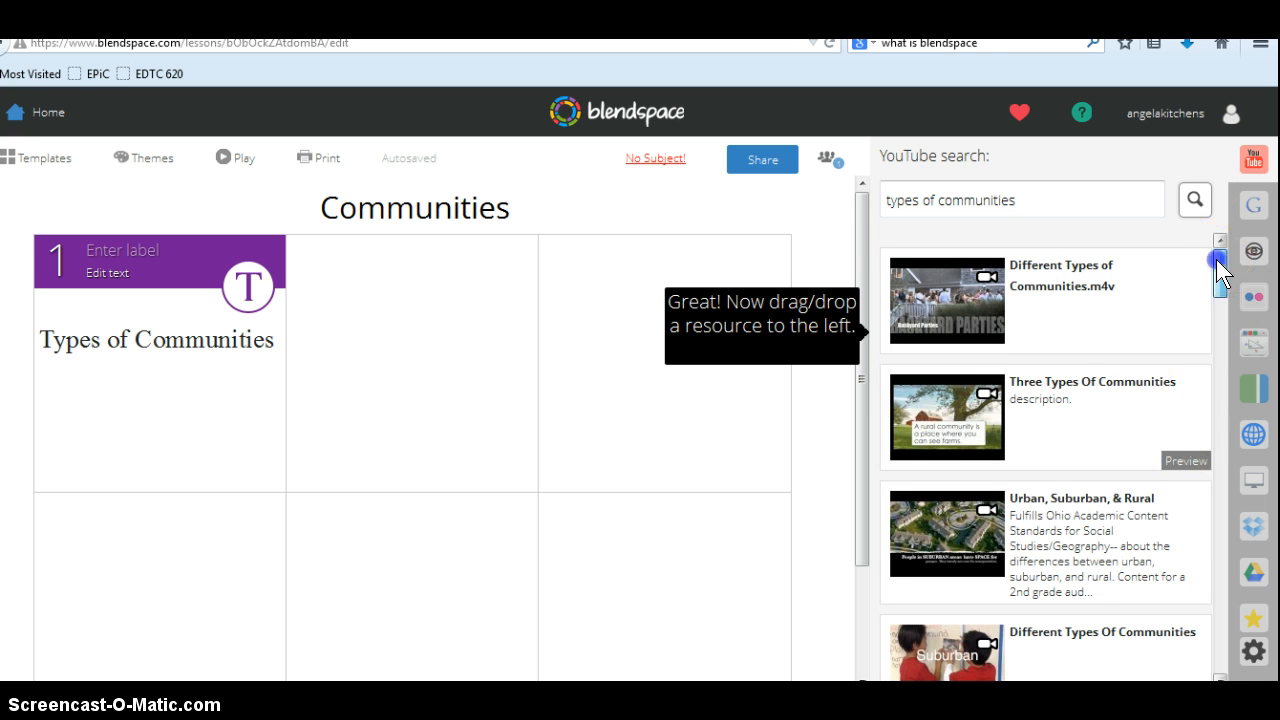
pyautogui.moveTo(1218, 262)
pyautogui.mouseDown()
pyautogui.moveTo(1217, 294)
pyautogui.moveTo(1223, 257)
pyautogui.mouseUp()
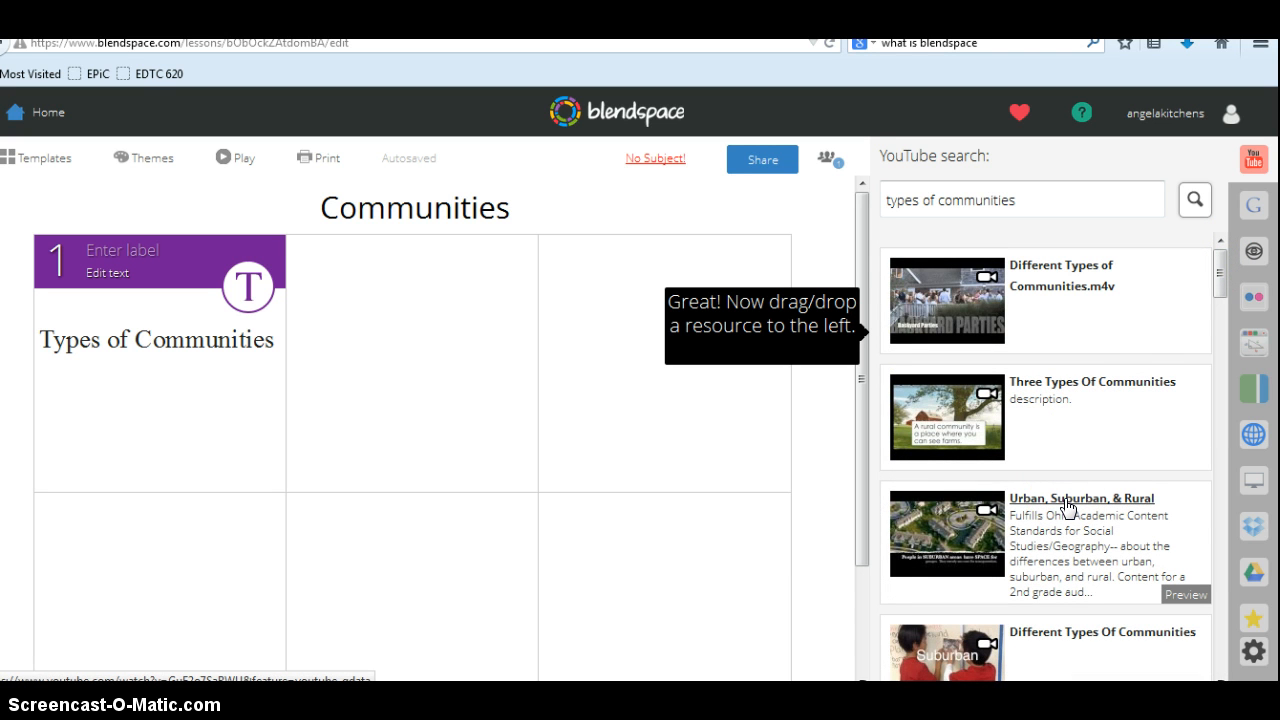
pyautogui.moveTo(1068, 507); pyautogui.dragTo(1083, 425)
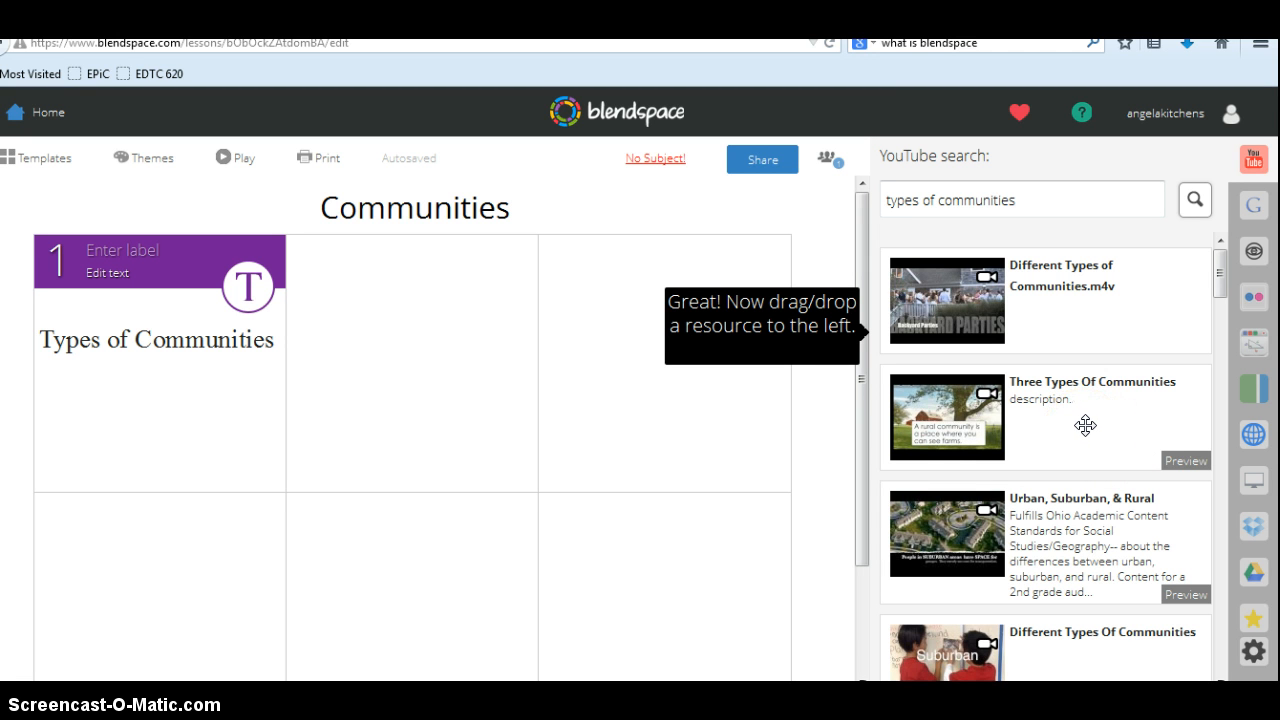
pyautogui.click(1186, 460)
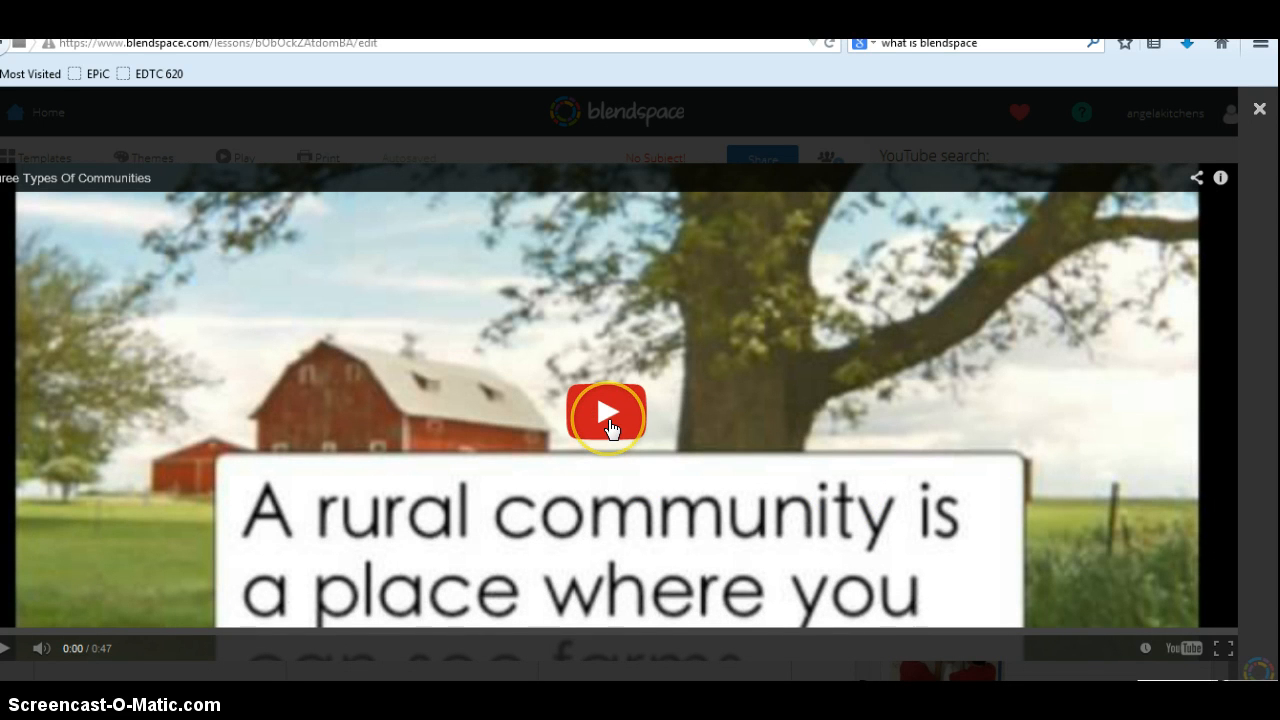
pyautogui.click(608, 416)
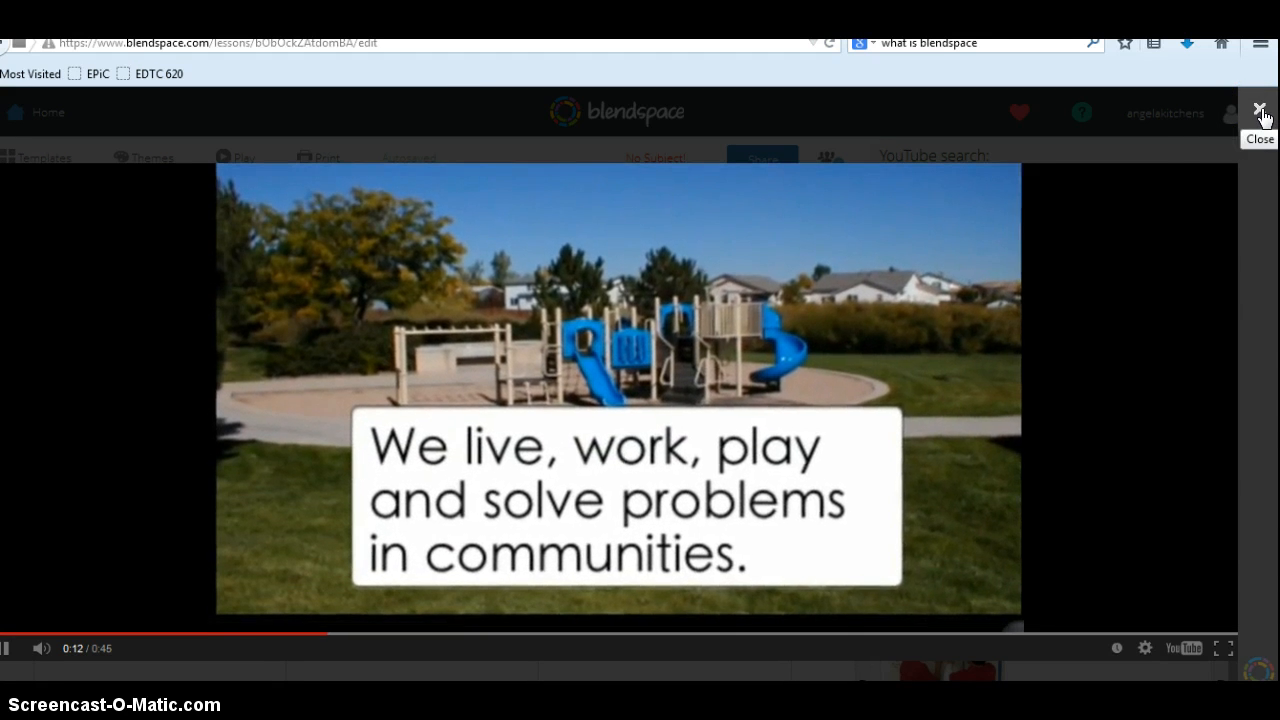
pyautogui.click(1069, 302)
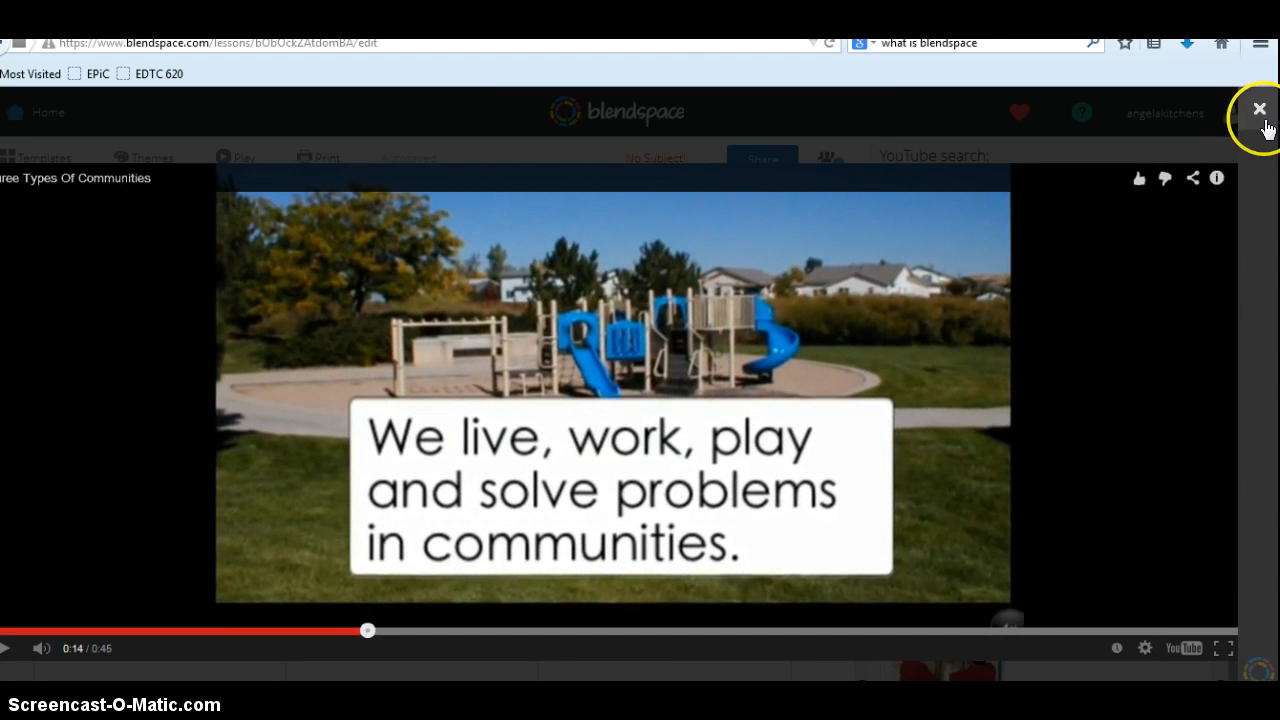
pyautogui.click(1262, 112)
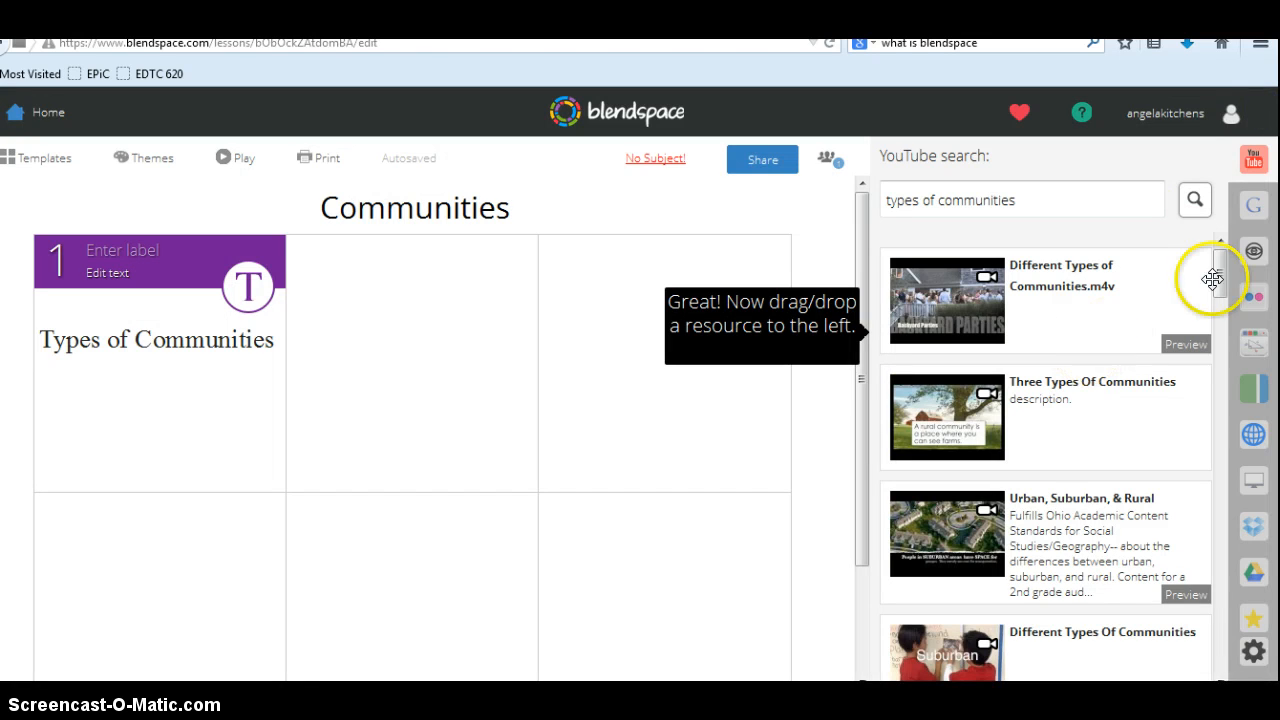
# Step: Add the Urban, Suburban, & Rural video from the YouTube results to the lesson's second tile
pyautogui.moveTo(1222, 272); pyautogui.dragTo(1219, 290)
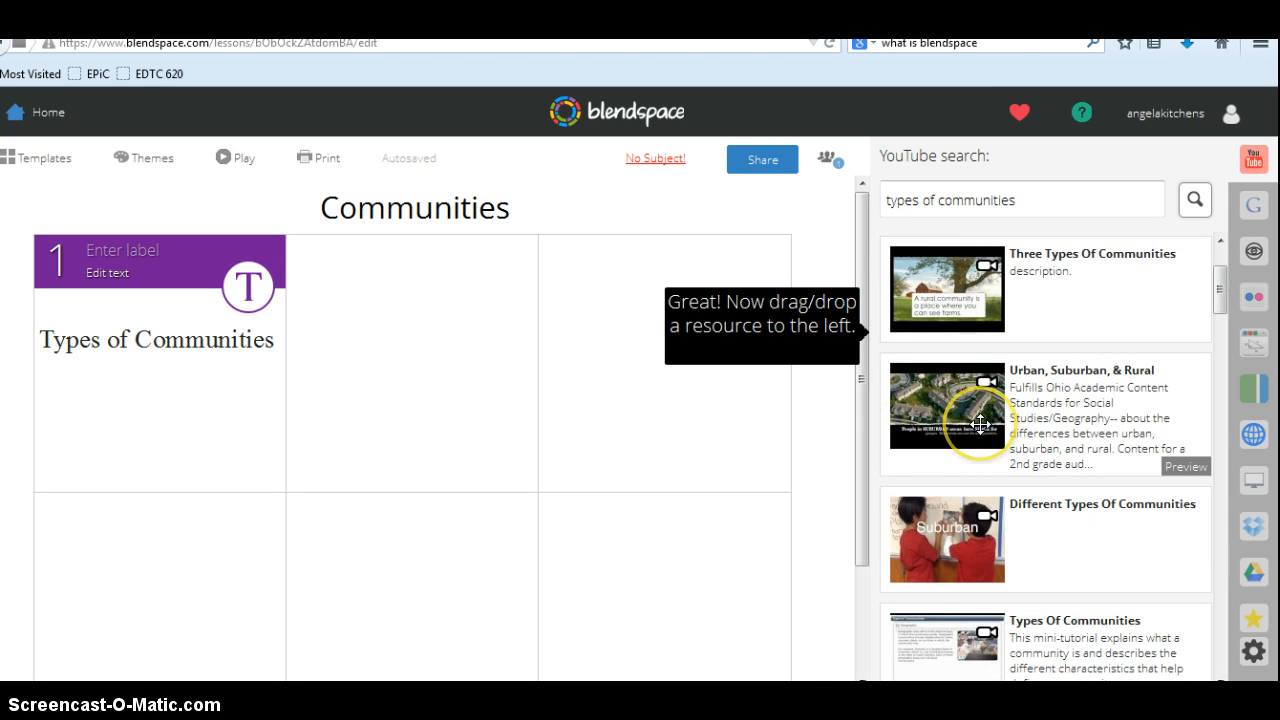
pyautogui.moveTo(944, 426); pyautogui.dragTo(371, 394)
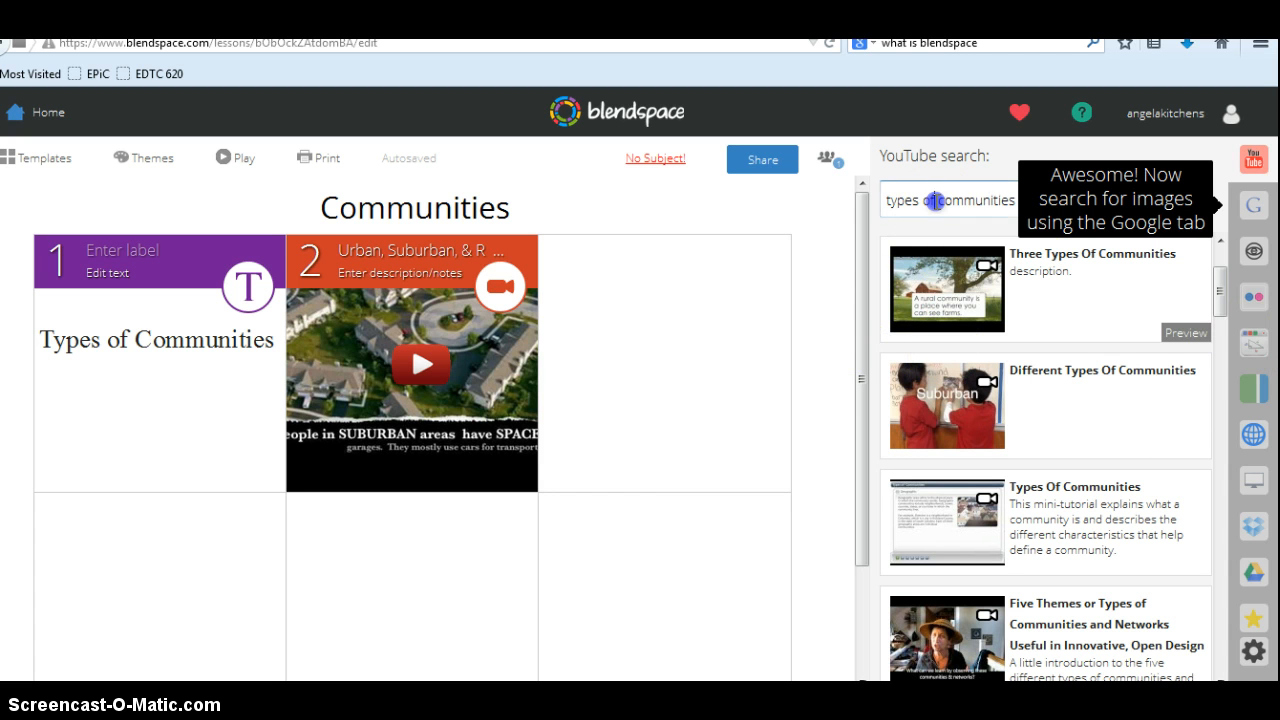
# Step: Search Google Images for rural community as a resource for the lesson
pyautogui.click(1233, 215)
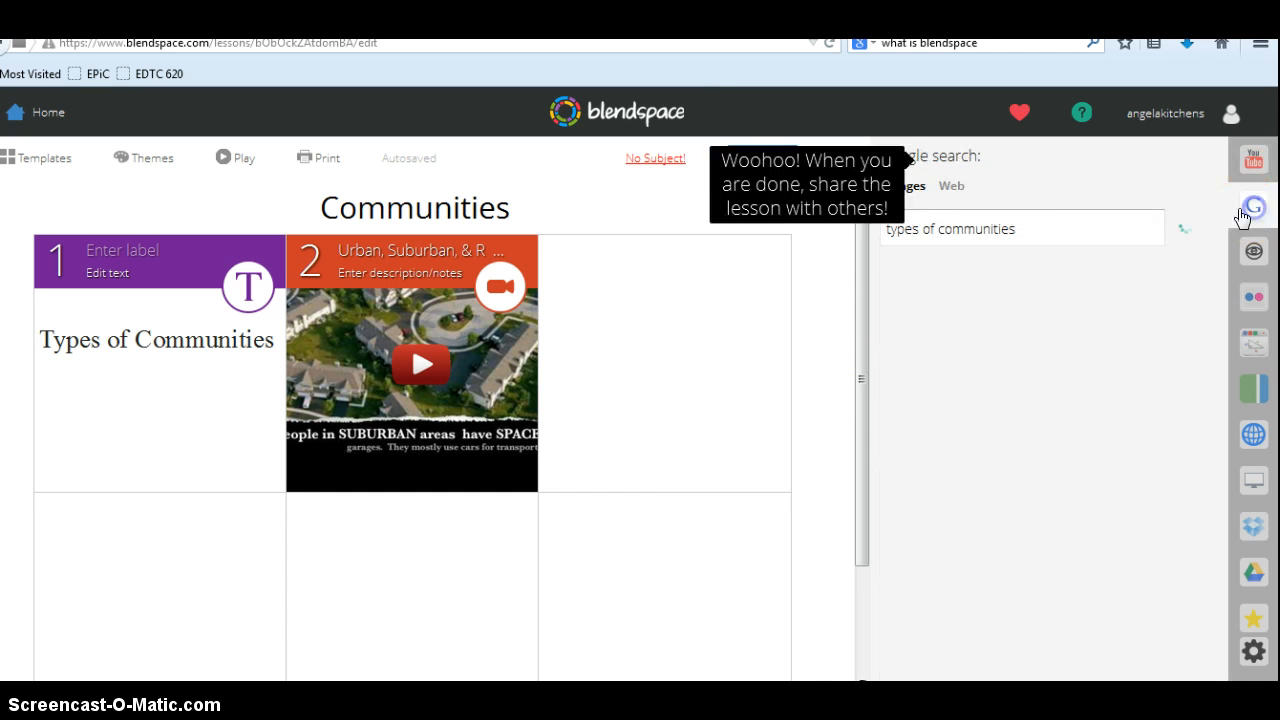
pyautogui.doubleClick(998, 228)
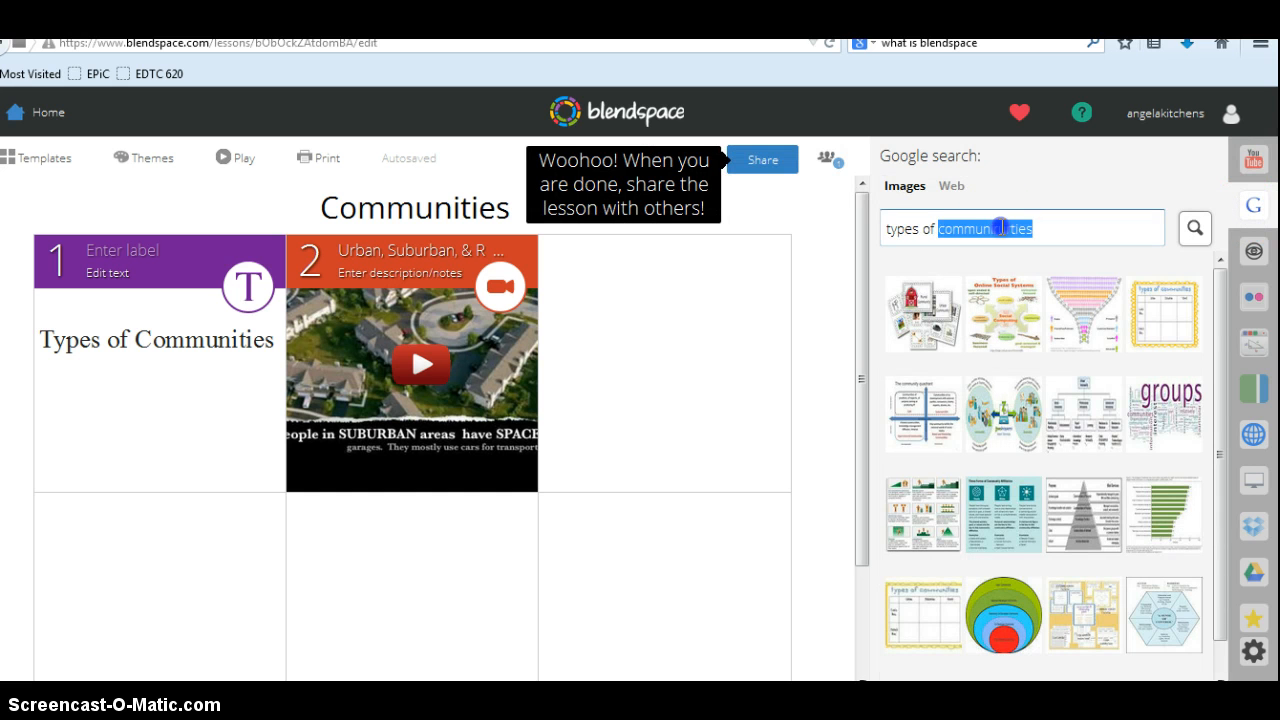
pyautogui.write('rural community')
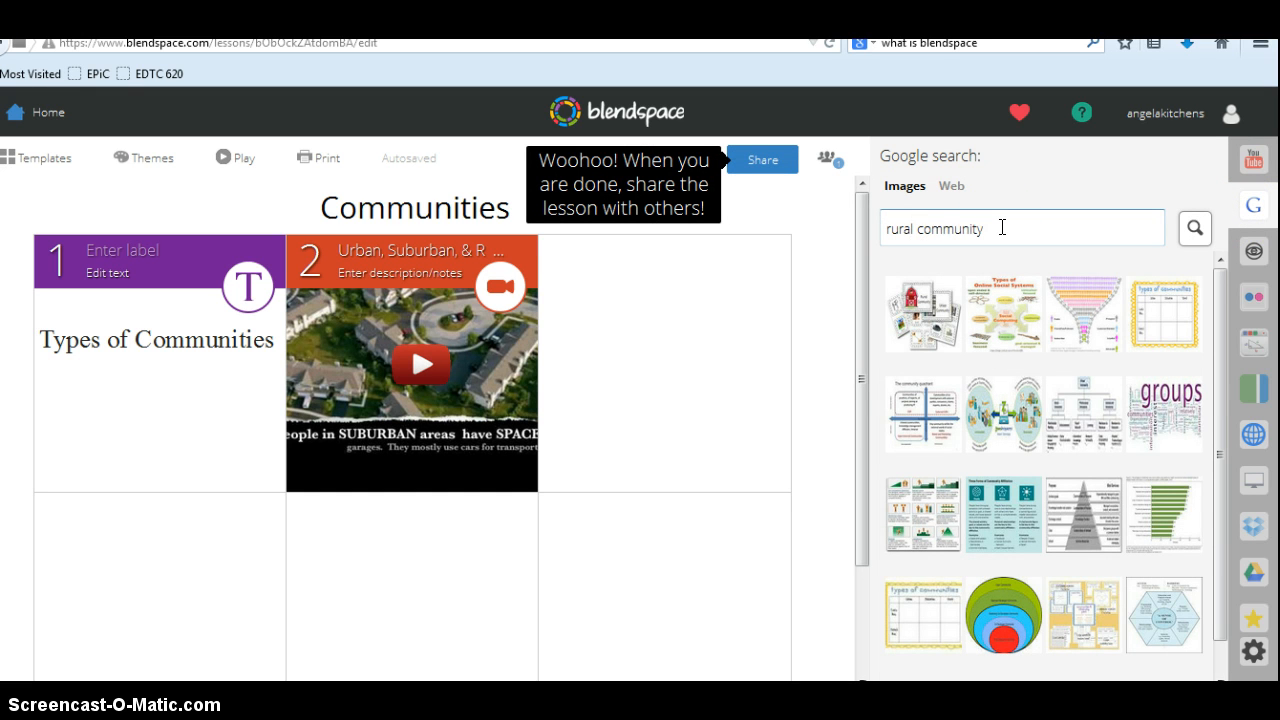
pyautogui.press('Return')
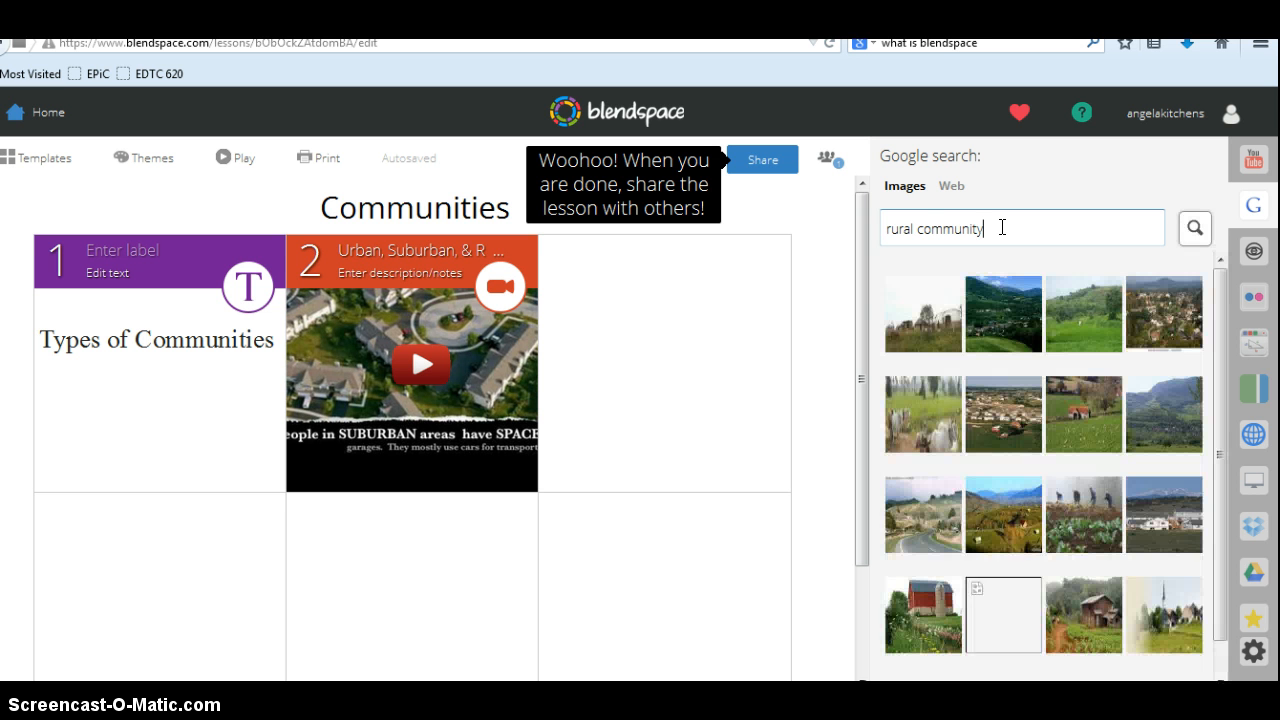
# Step: Preview two of the rural community images from the Google results and close each preview
pyautogui.click(1091, 409)
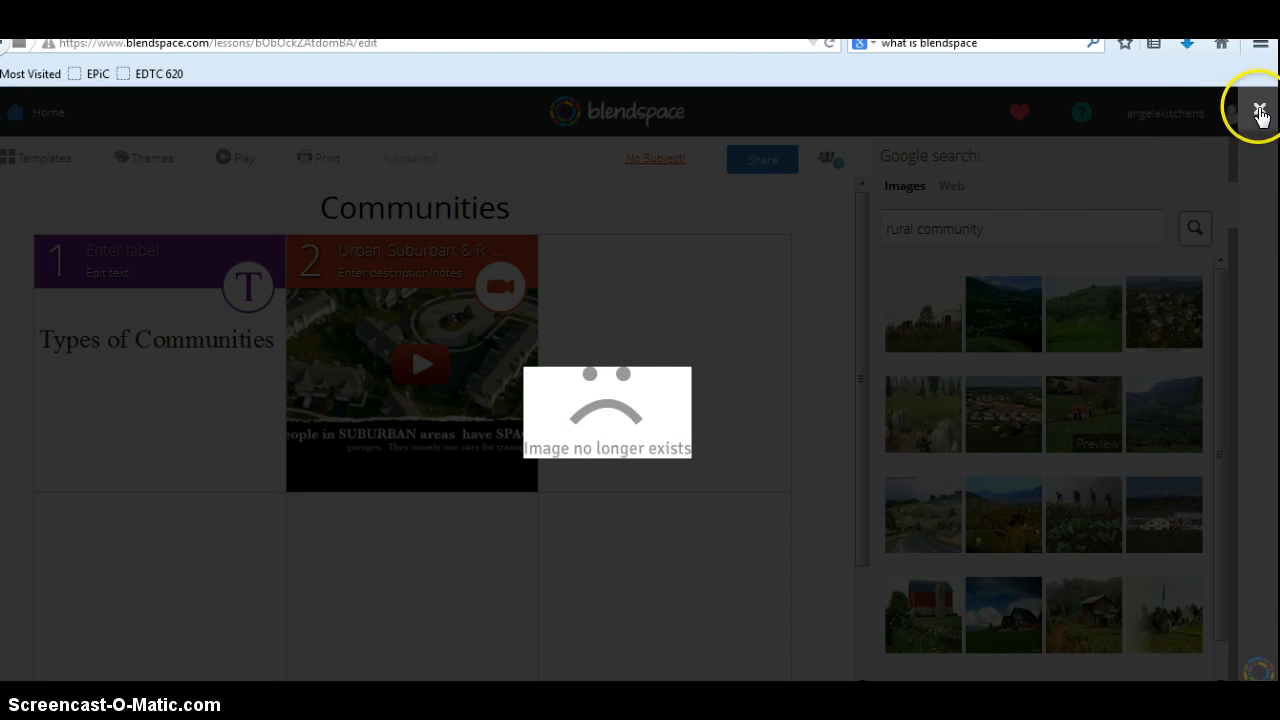
pyautogui.click(1260, 110)
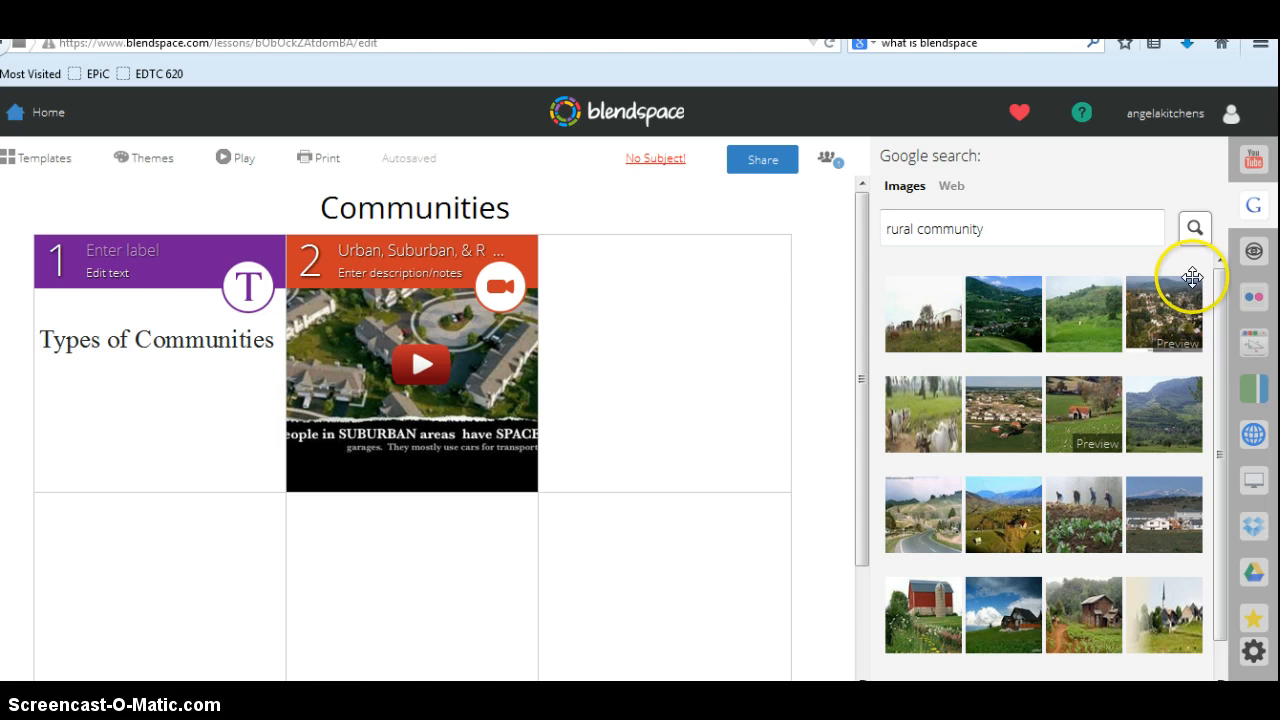
pyautogui.moveTo(1221, 315); pyautogui.dragTo(1198, 383)
pyautogui.click(1078, 518)
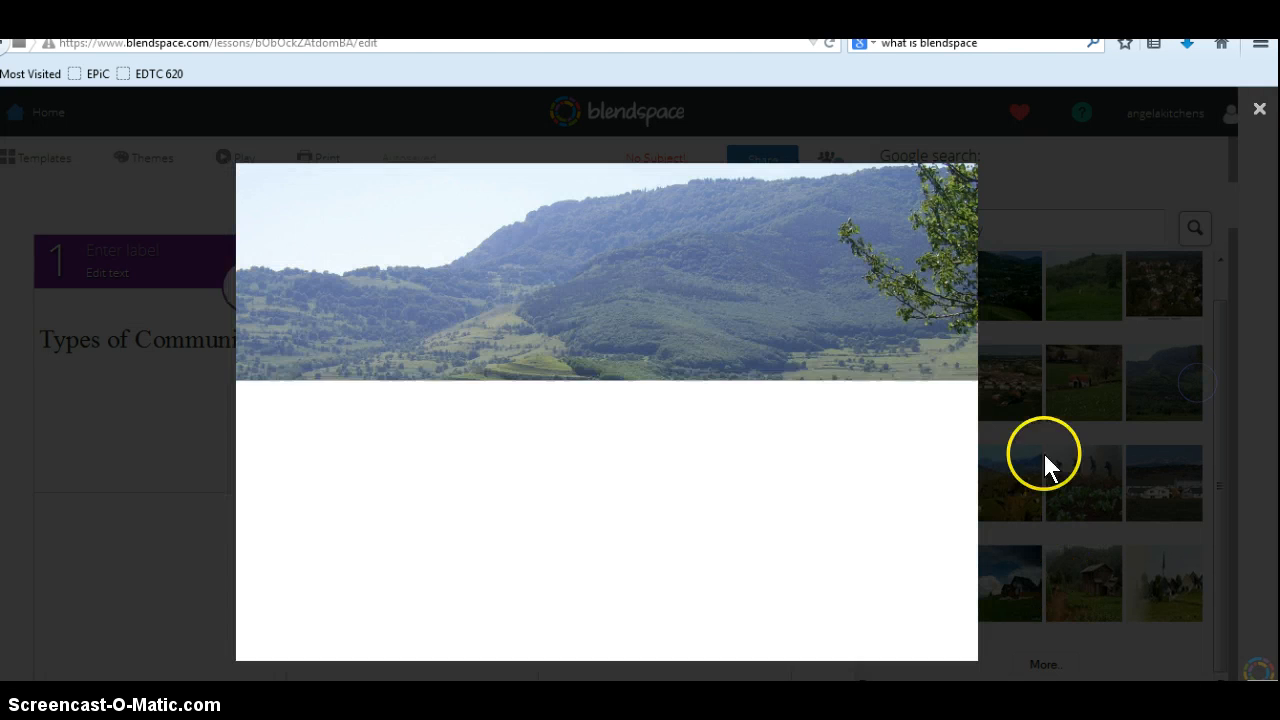
pyautogui.click(1259, 108)
# Step: Add the image of houses beside a red barn to the lesson's third tile and label it Rural Community
pyautogui.moveTo(912, 437); pyautogui.dragTo(714, 420)
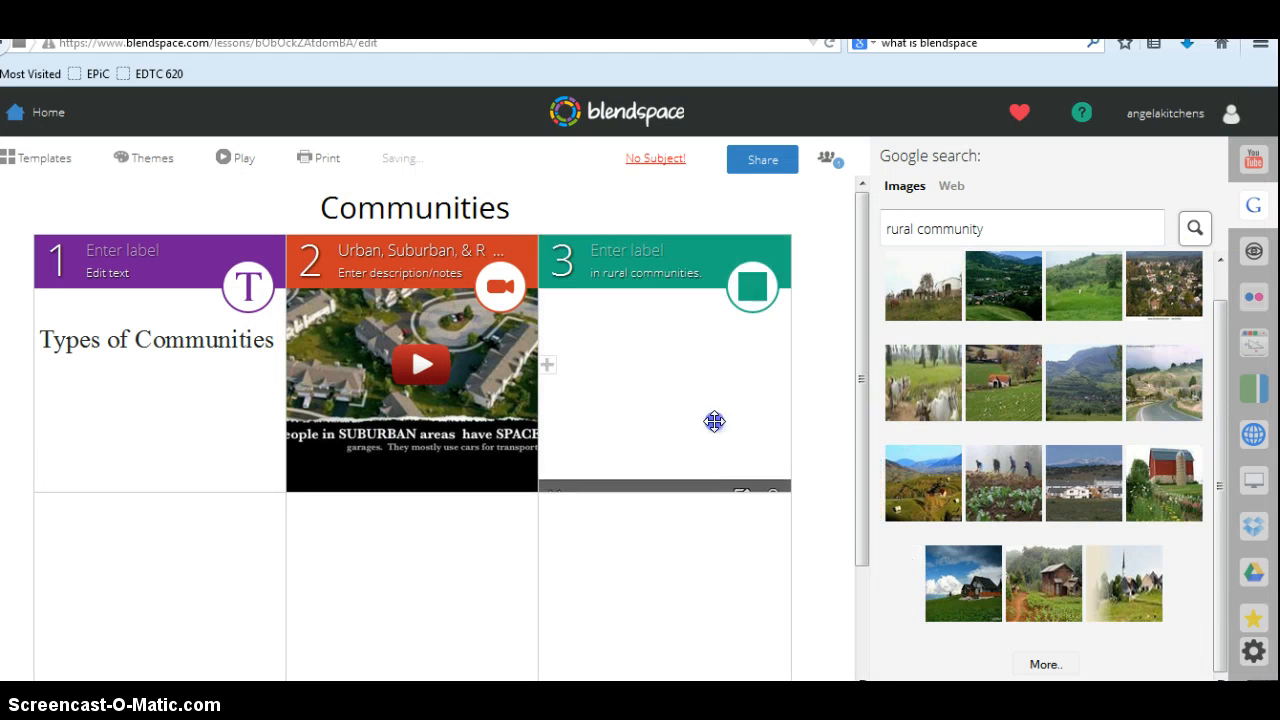
pyautogui.click(626, 246)
pyautogui.write('Rural Community')
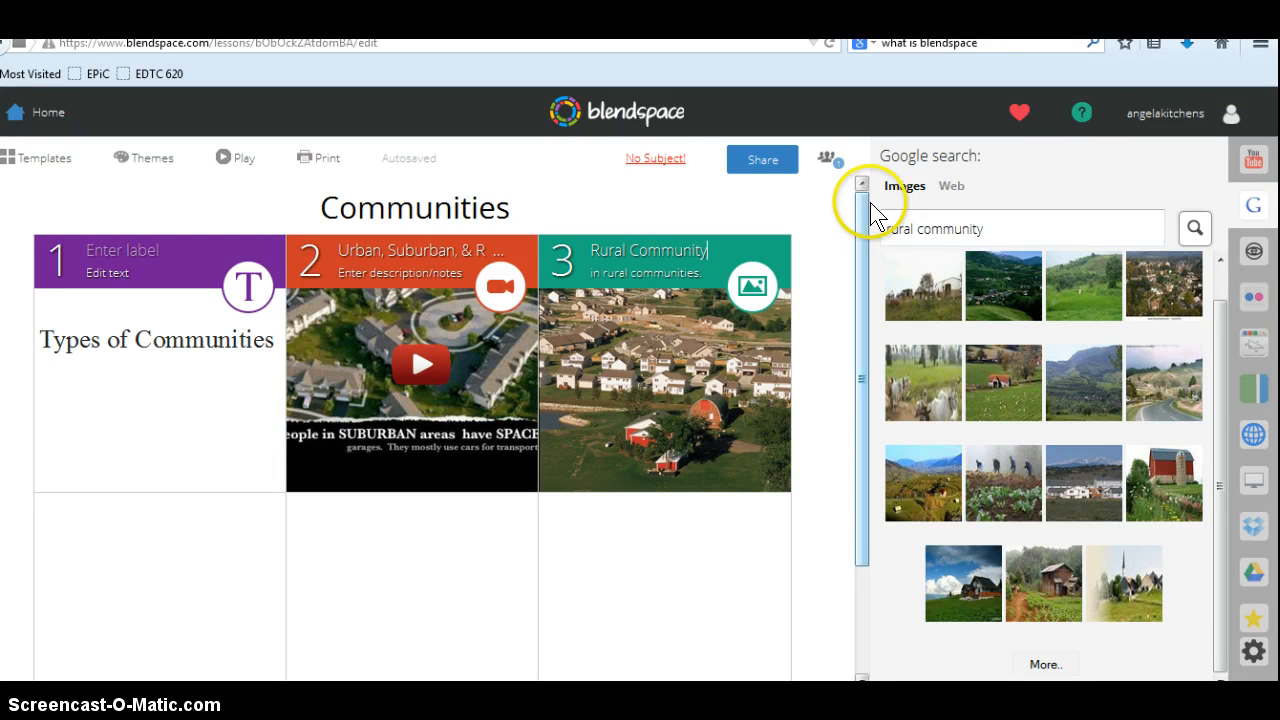
# Step: Replace the Google Images search term with urban community and run the search
pyautogui.tripleClick(900, 229)
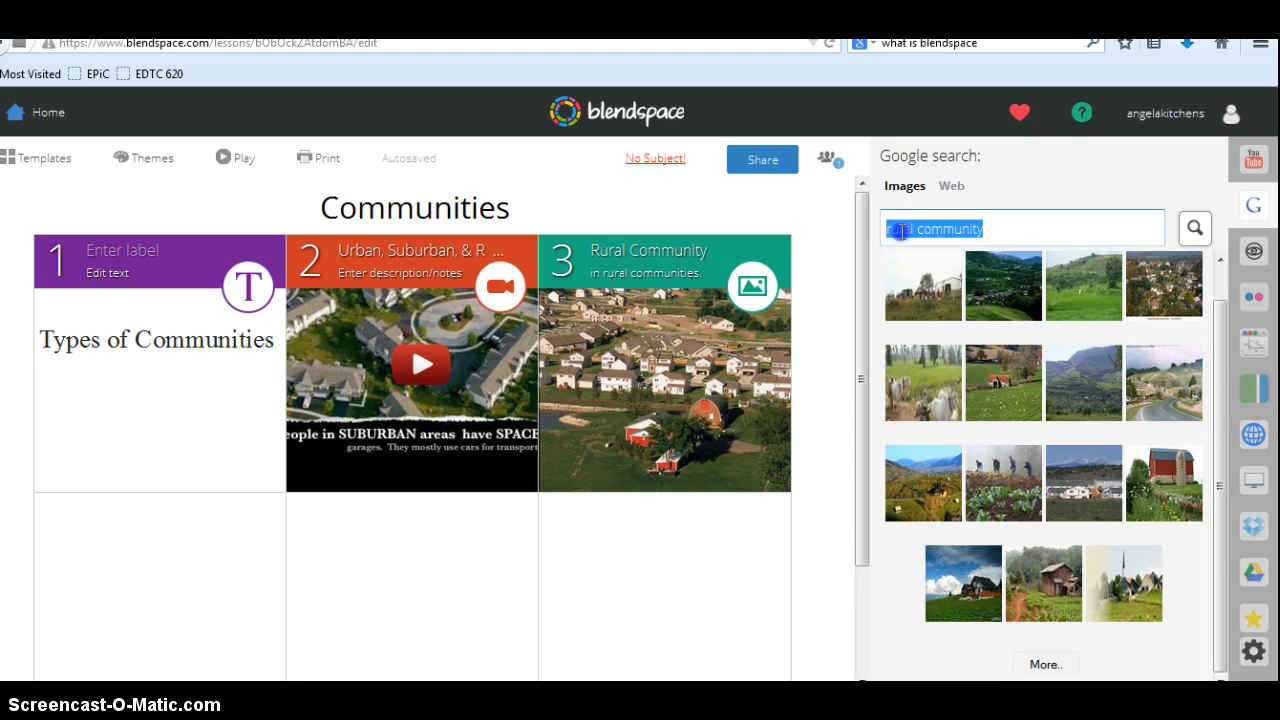
pyautogui.click(900, 230)
pyautogui.doubleClick(900, 230)
pyautogui.write('urban')
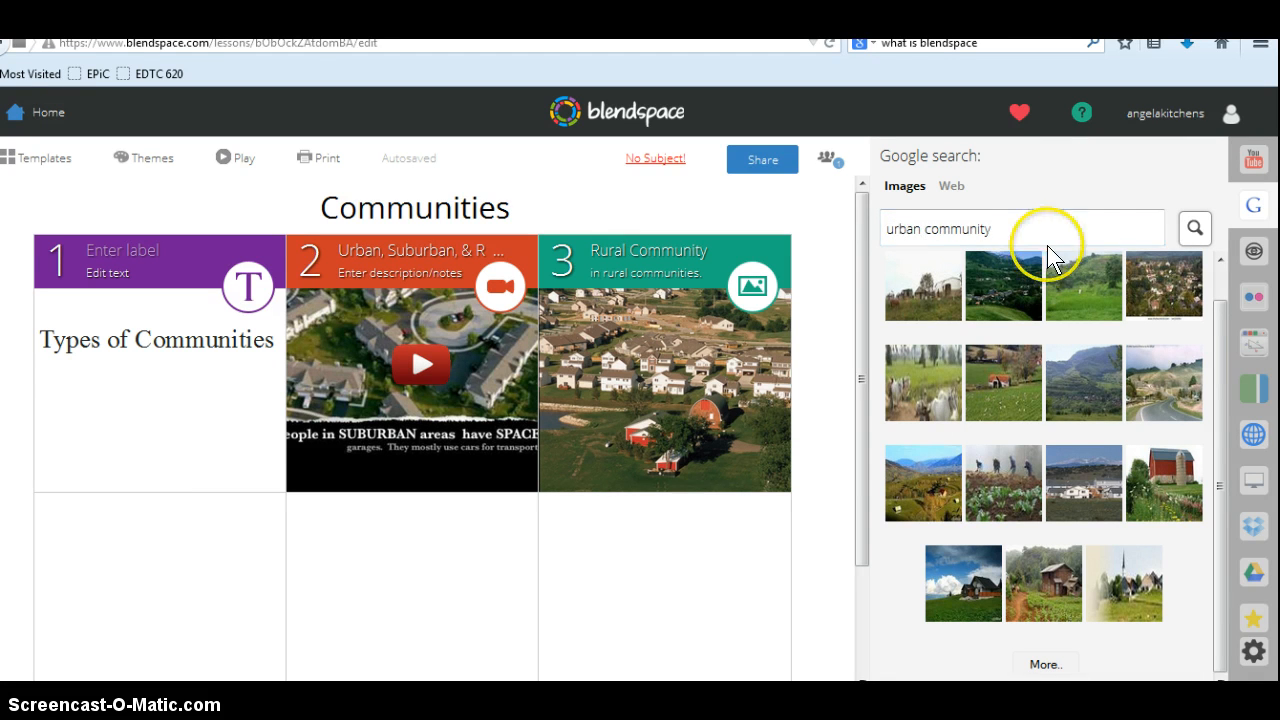
pyautogui.click(1194, 228)
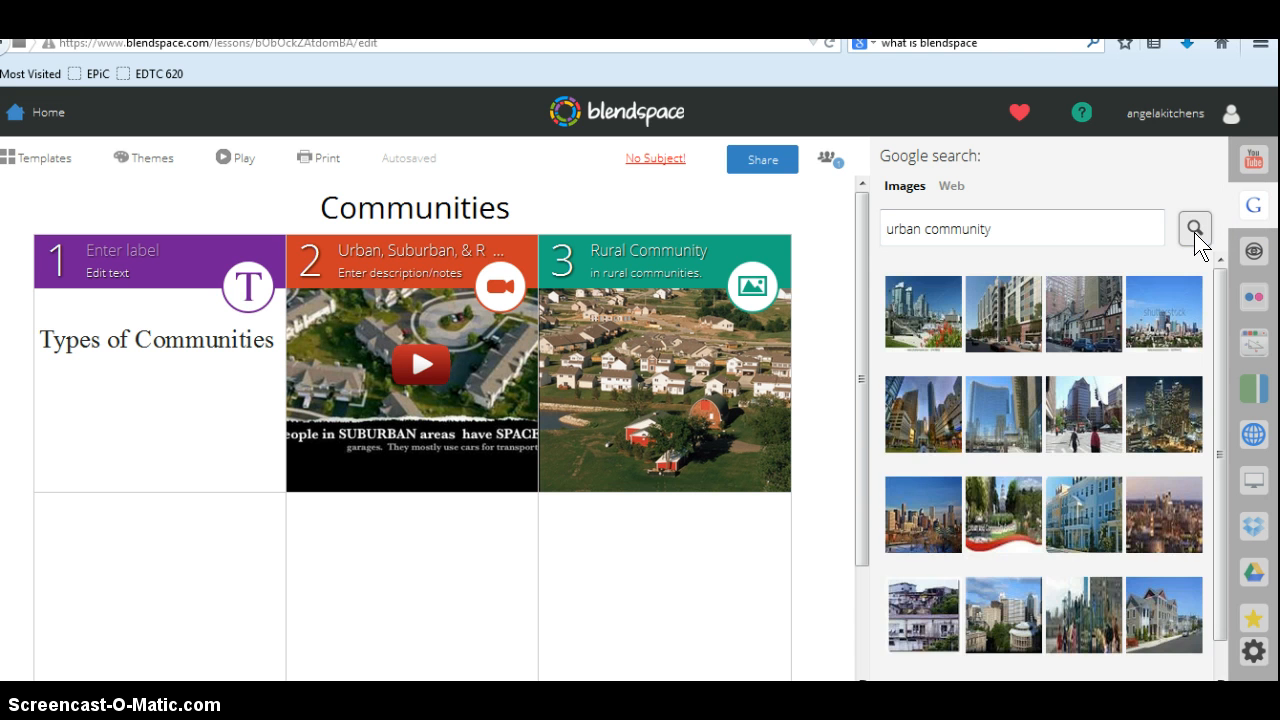
# Step: Preview the downtown high-rise image, then add the city skyline image to the fourth tile and label it Urban Community
pyautogui.click(932, 440)
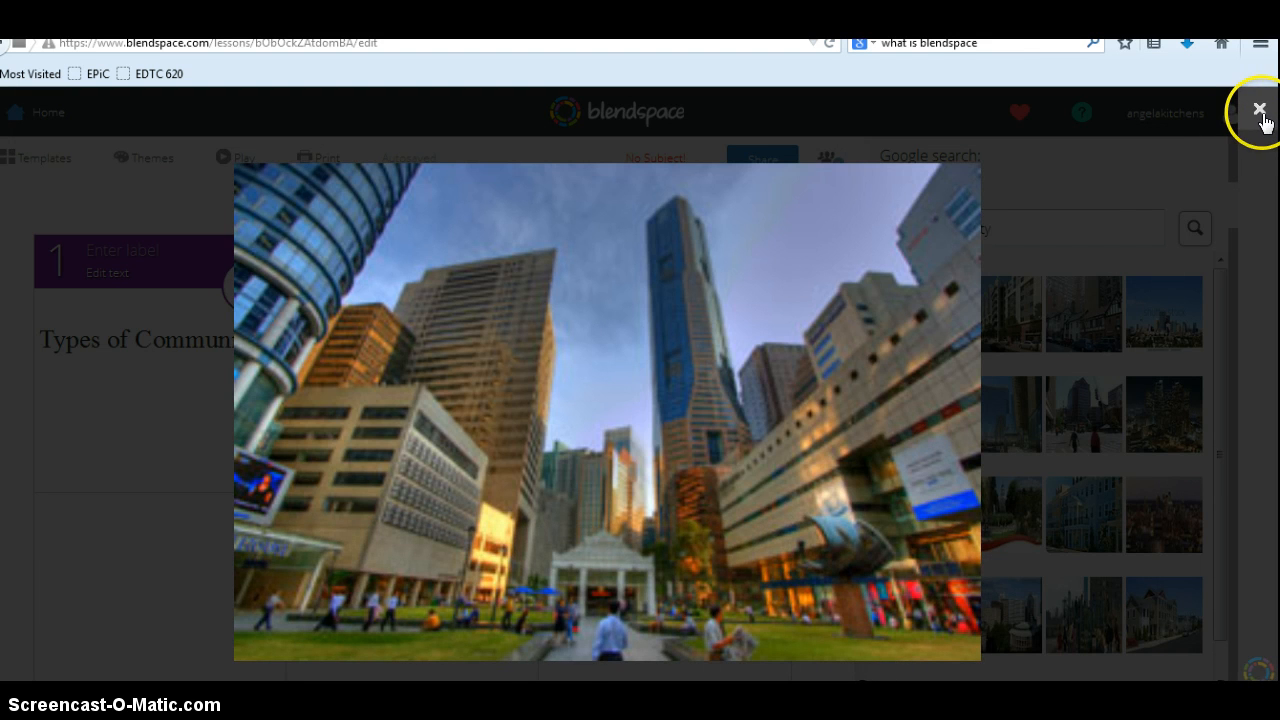
pyautogui.click(1259, 110)
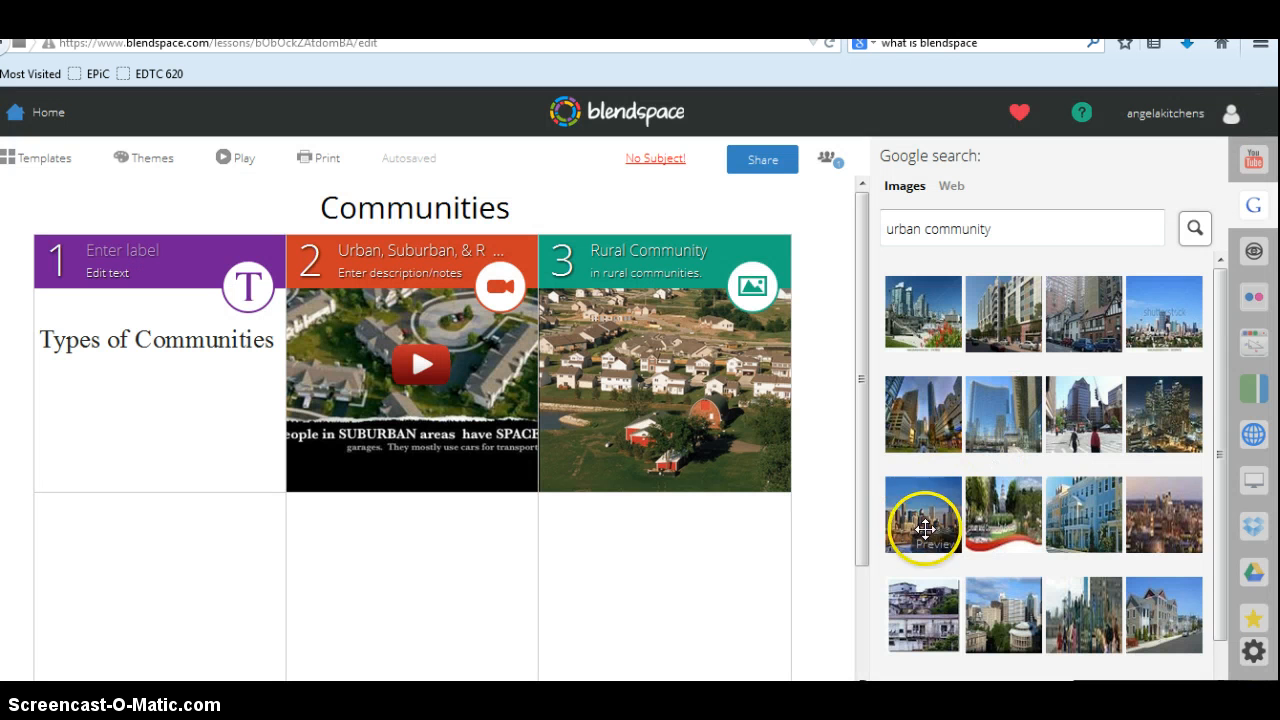
pyautogui.moveTo(920, 515); pyautogui.dragTo(204, 596)
pyautogui.click(95, 507)
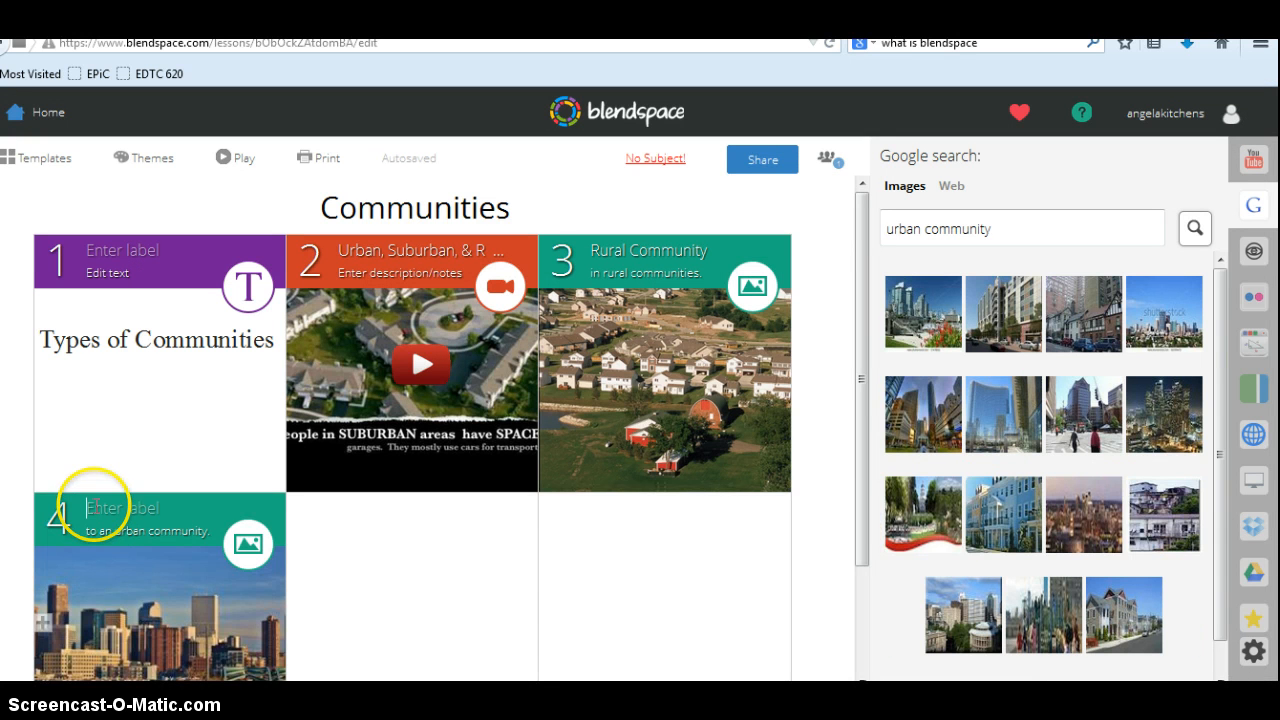
pyautogui.write('unity')
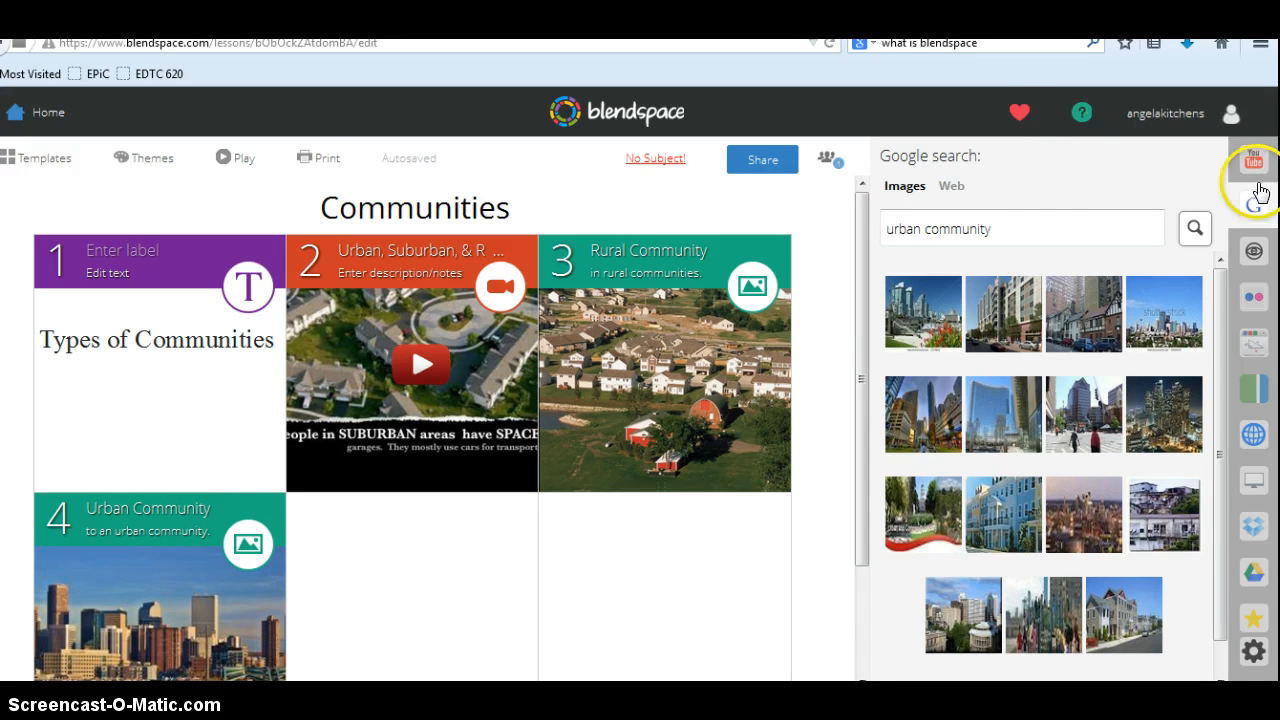
# Step: Add a quiz to the fifth tile with the question "What are some characteristics of an urban community?"
pyautogui.moveTo(862, 262)
pyautogui.mouseDown()
pyautogui.moveTo(851, 331)
pyautogui.moveTo(859, 265)
pyautogui.mouseUp()
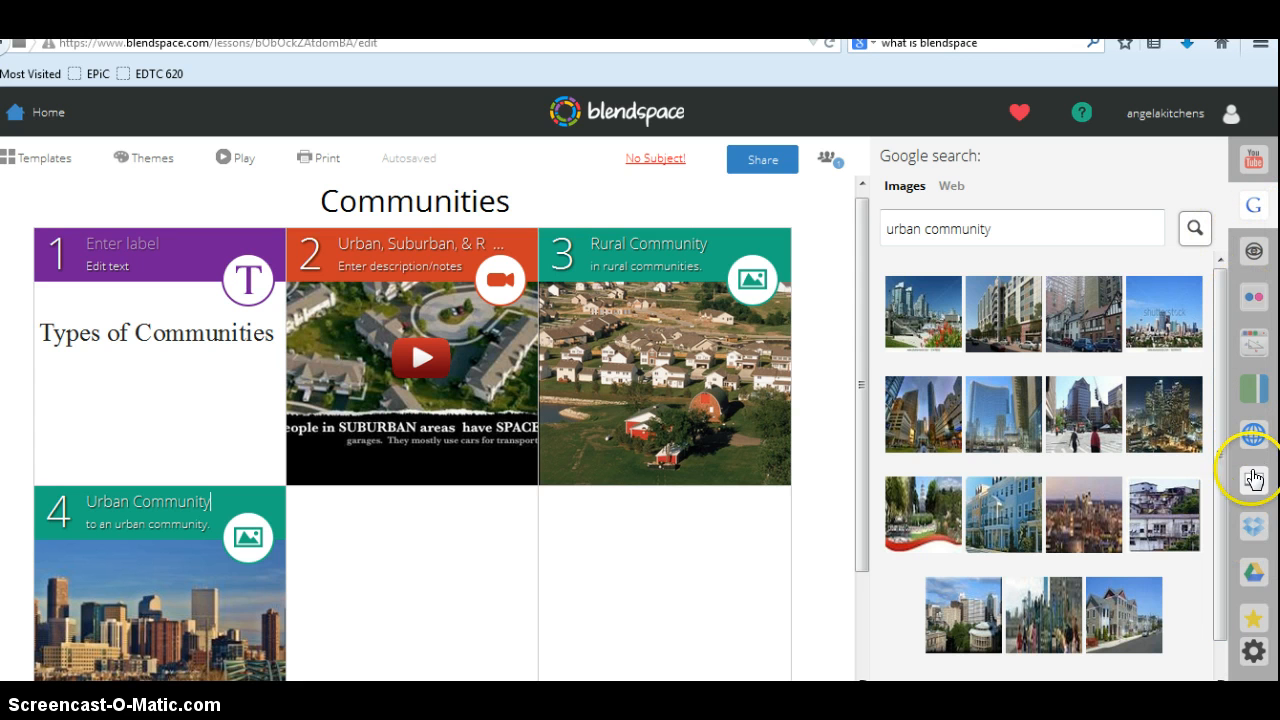
pyautogui.moveTo(400, 557)
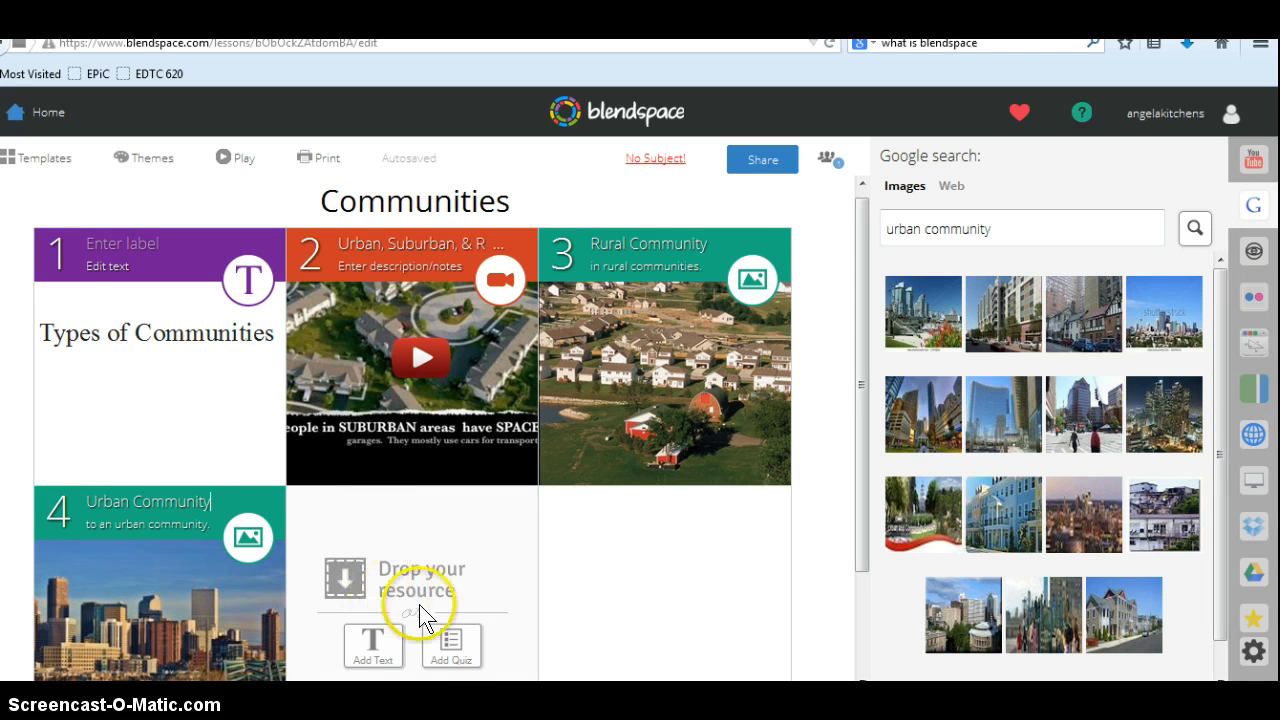
pyautogui.click(443, 662)
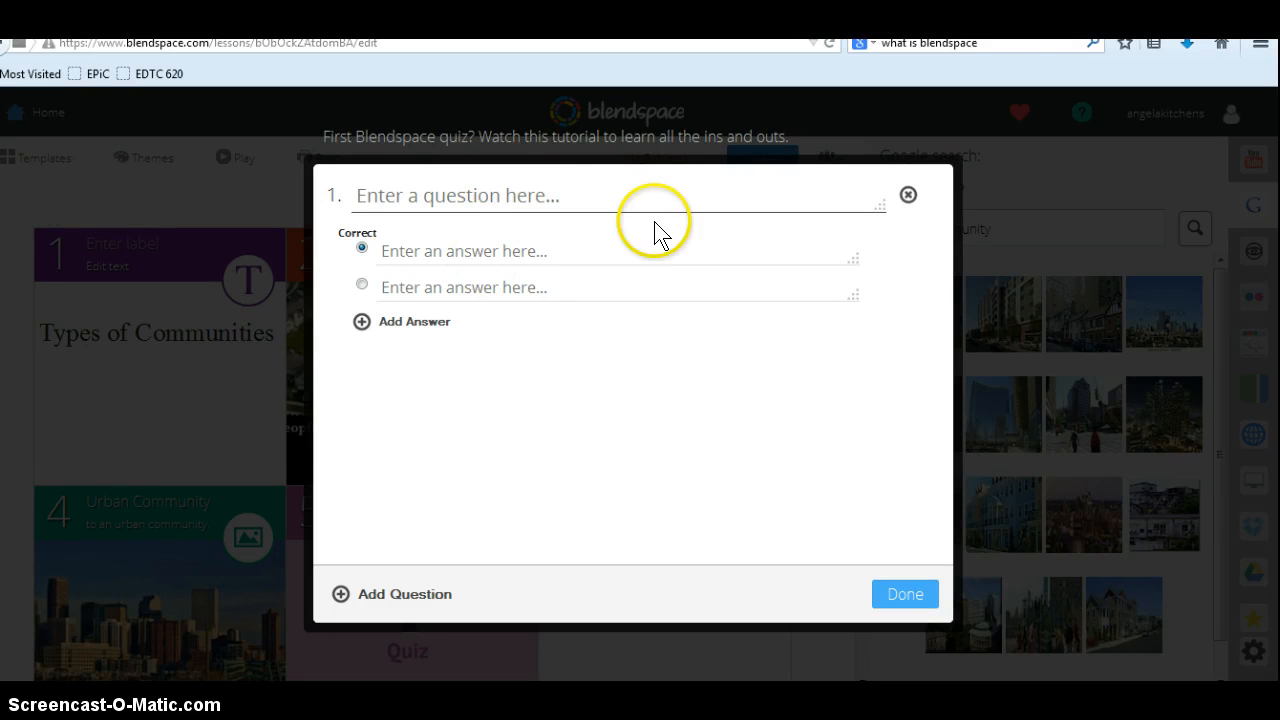
pyautogui.click(503, 194)
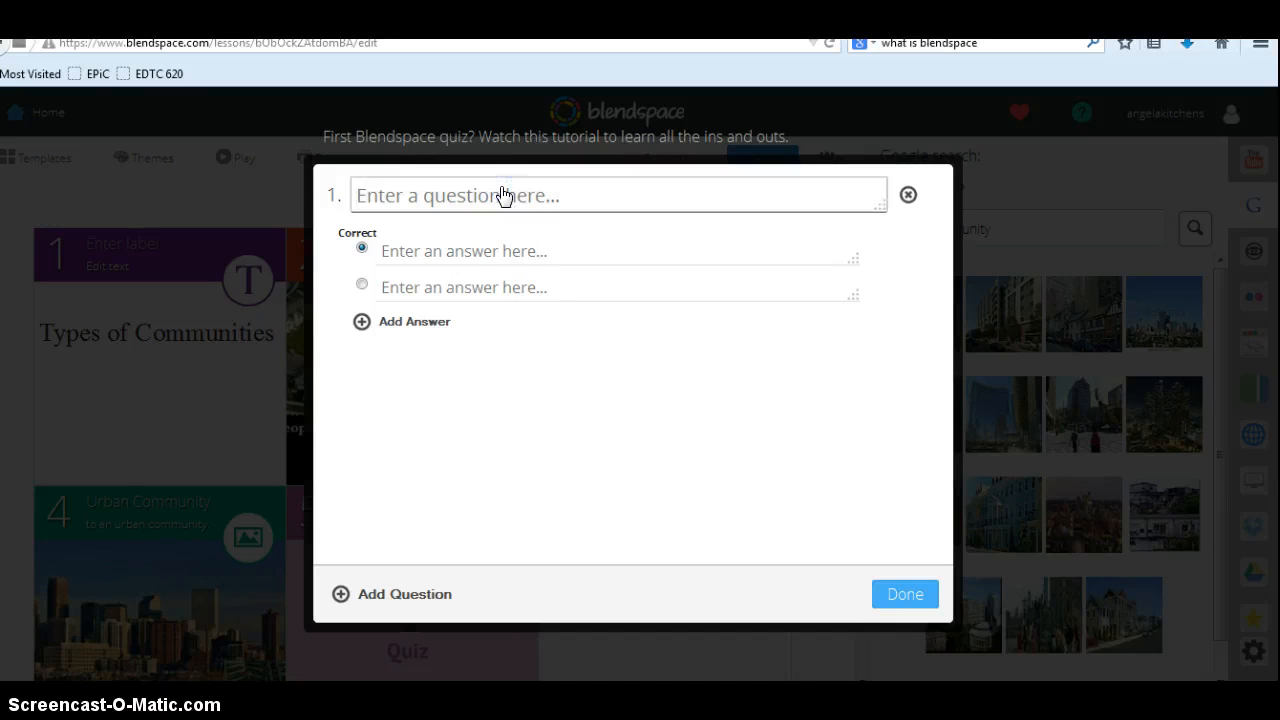
pyautogui.write('What ar')
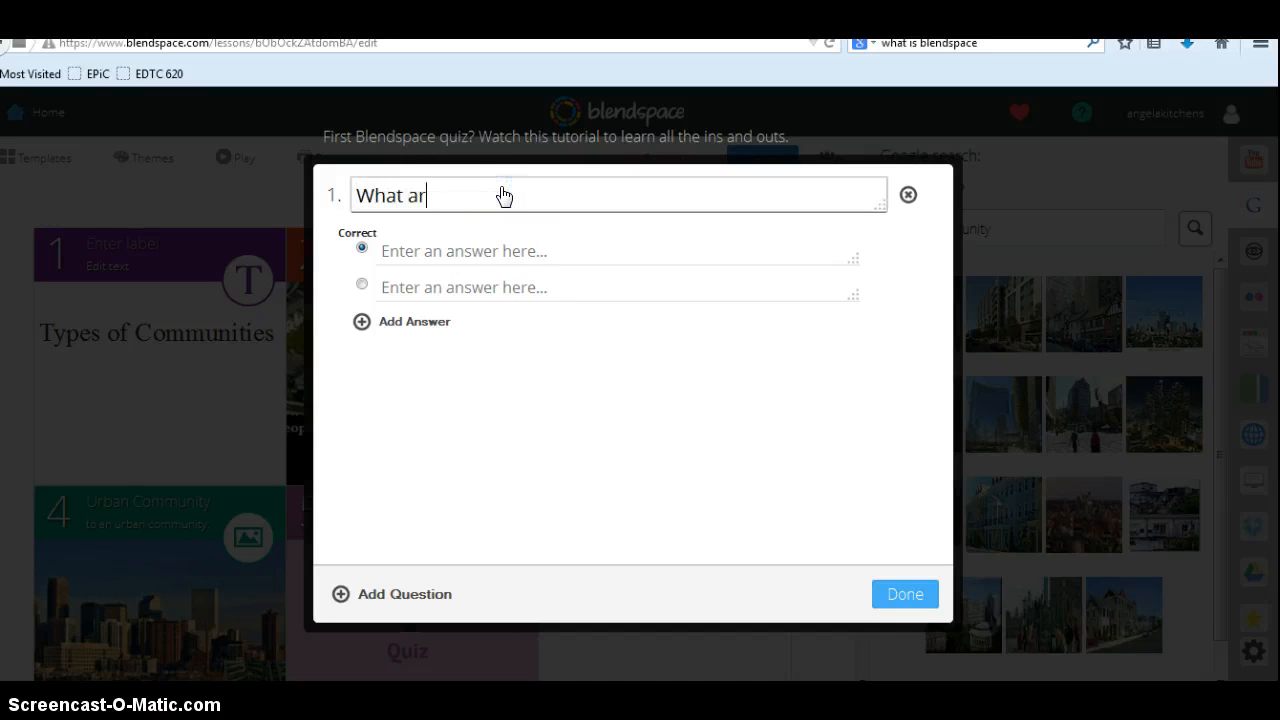
pyautogui.write('e some ty')
pyautogui.write('aracteristics o')
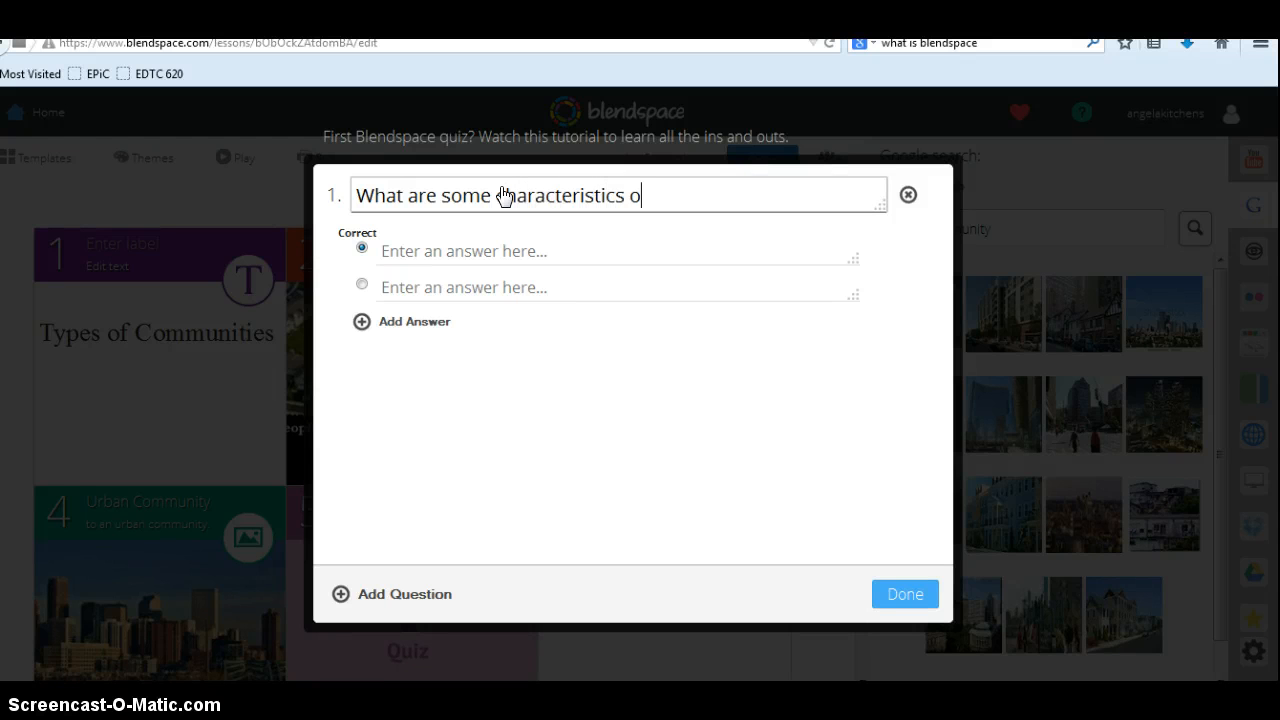
pyautogui.write('f an urban')
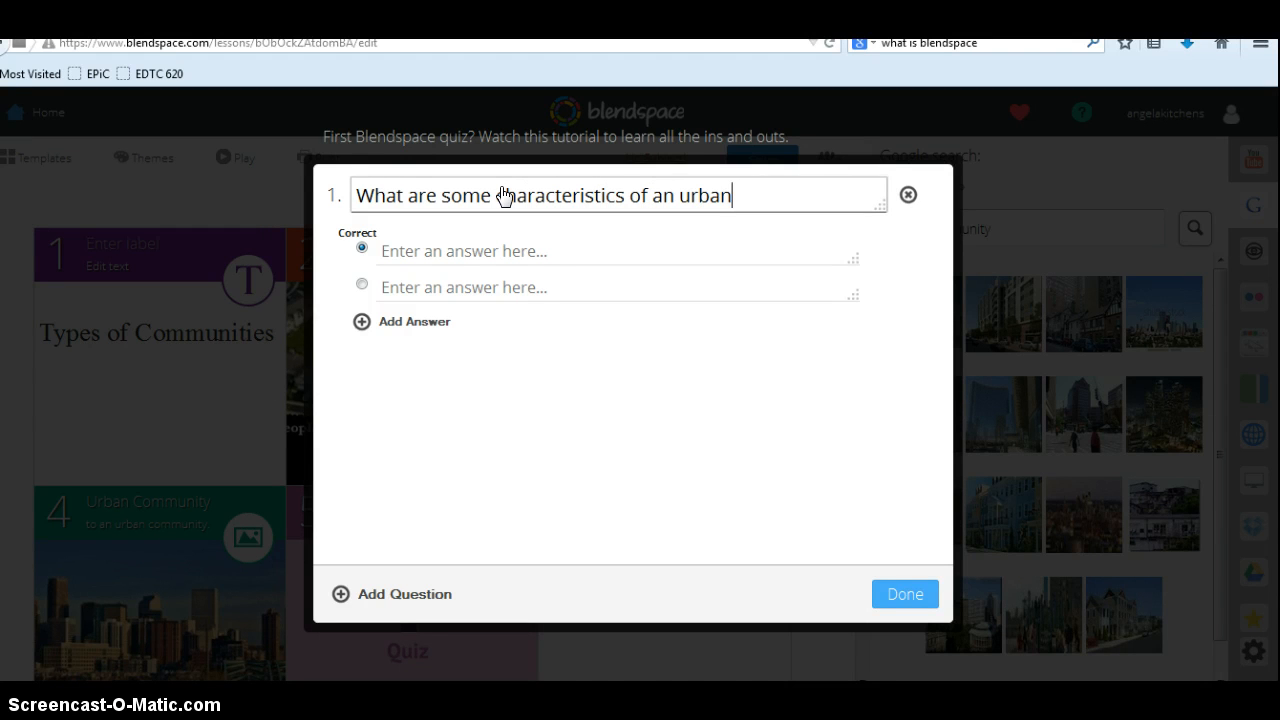
pyautogui.write(' community?')
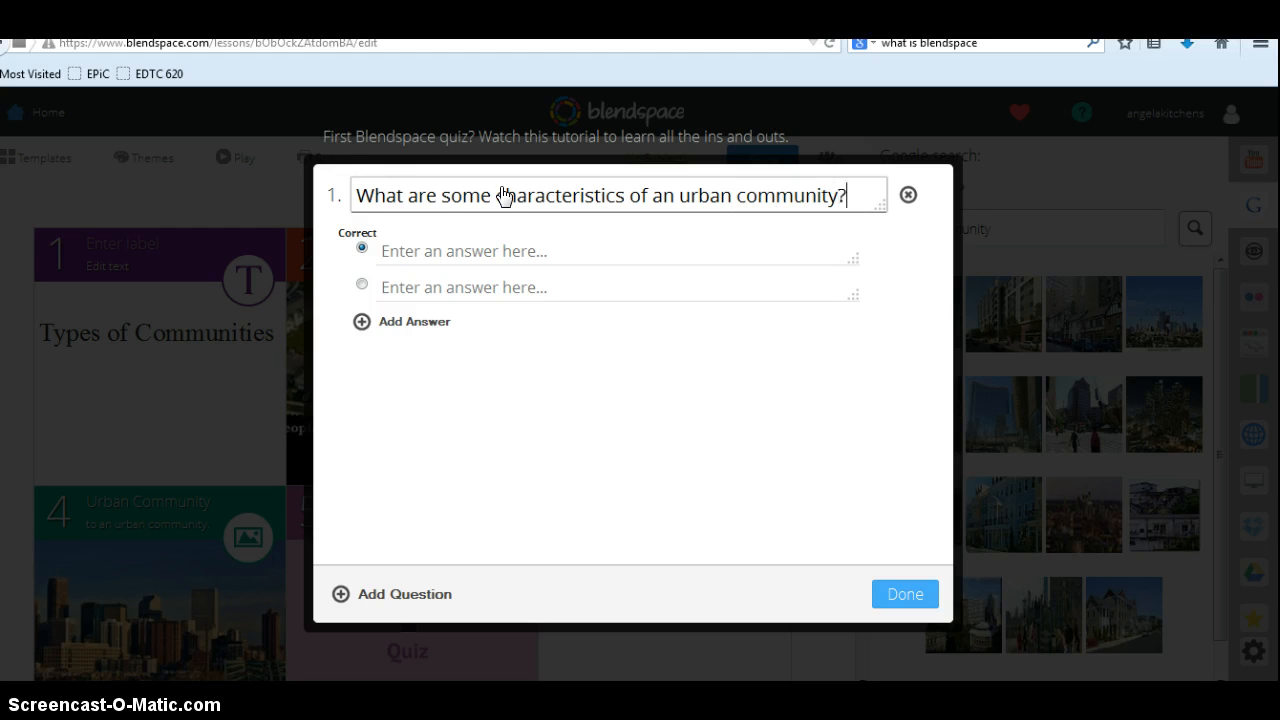
# Step: Enter the quiz question's two answers: "Widespread houses, farms" and "Tall buildings, busy roads"
pyautogui.click(474, 258)
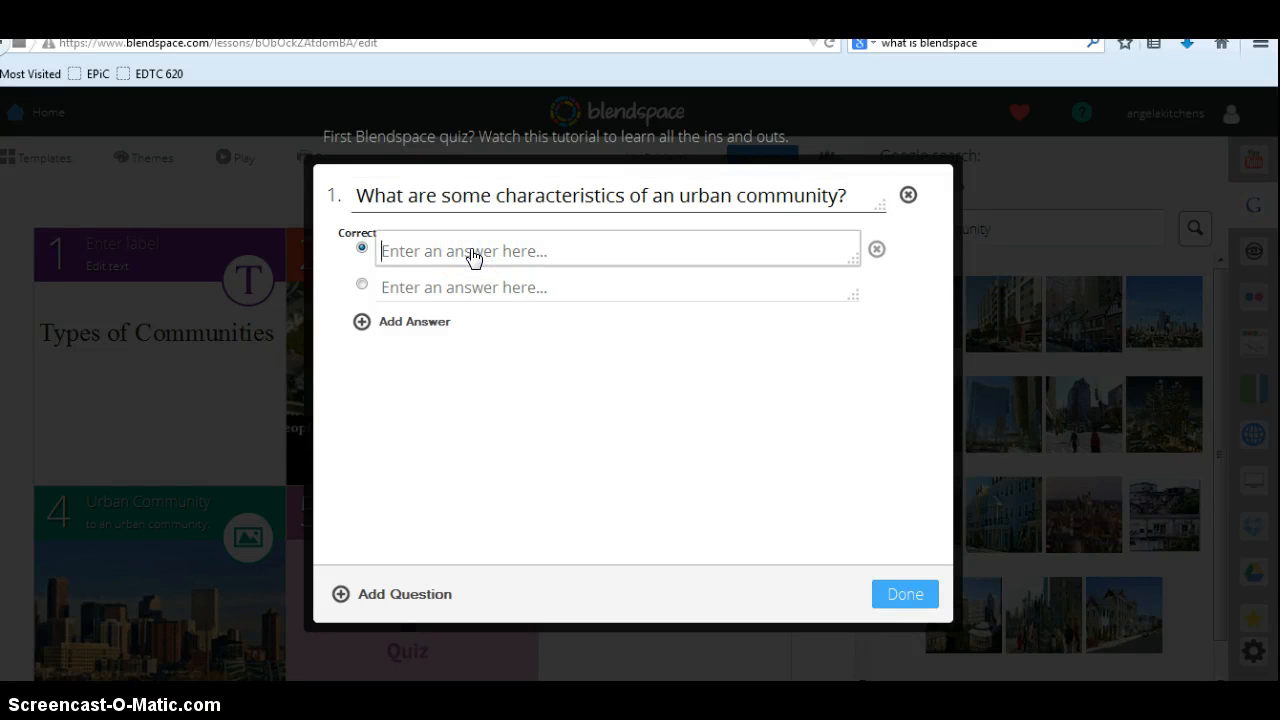
pyautogui.click(416, 321)
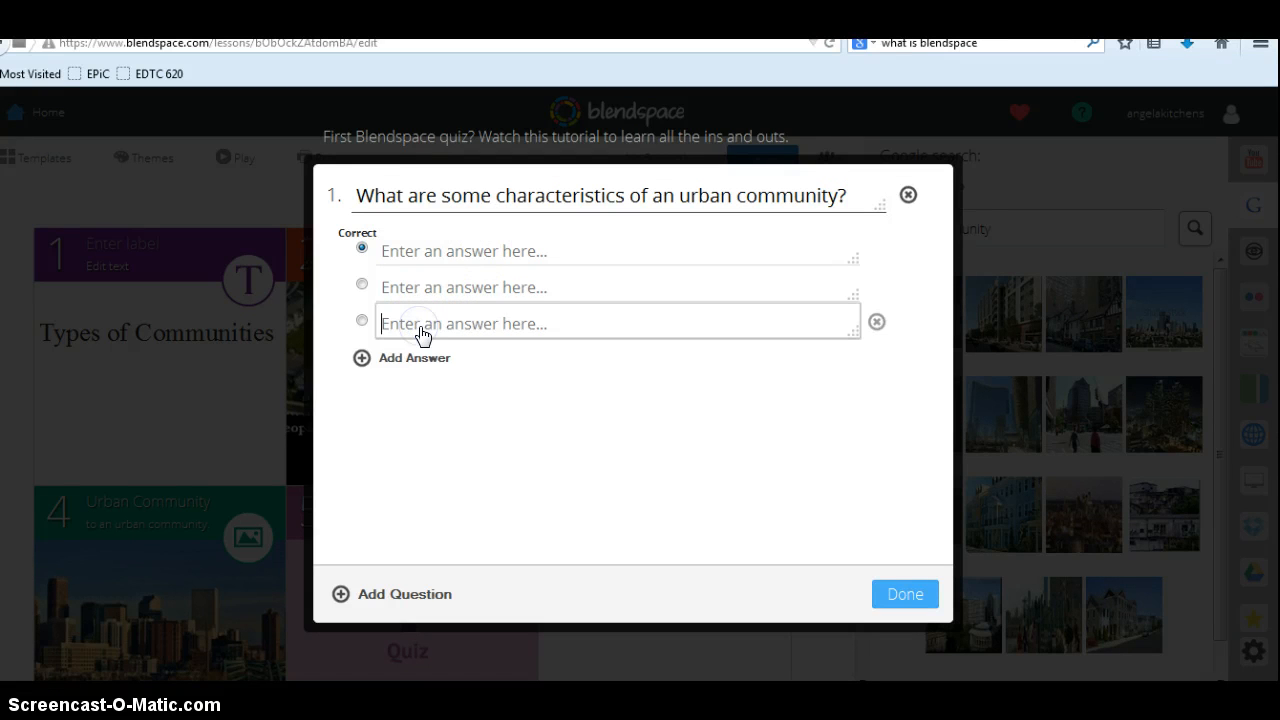
pyautogui.click(876, 322)
pyautogui.click(705, 251)
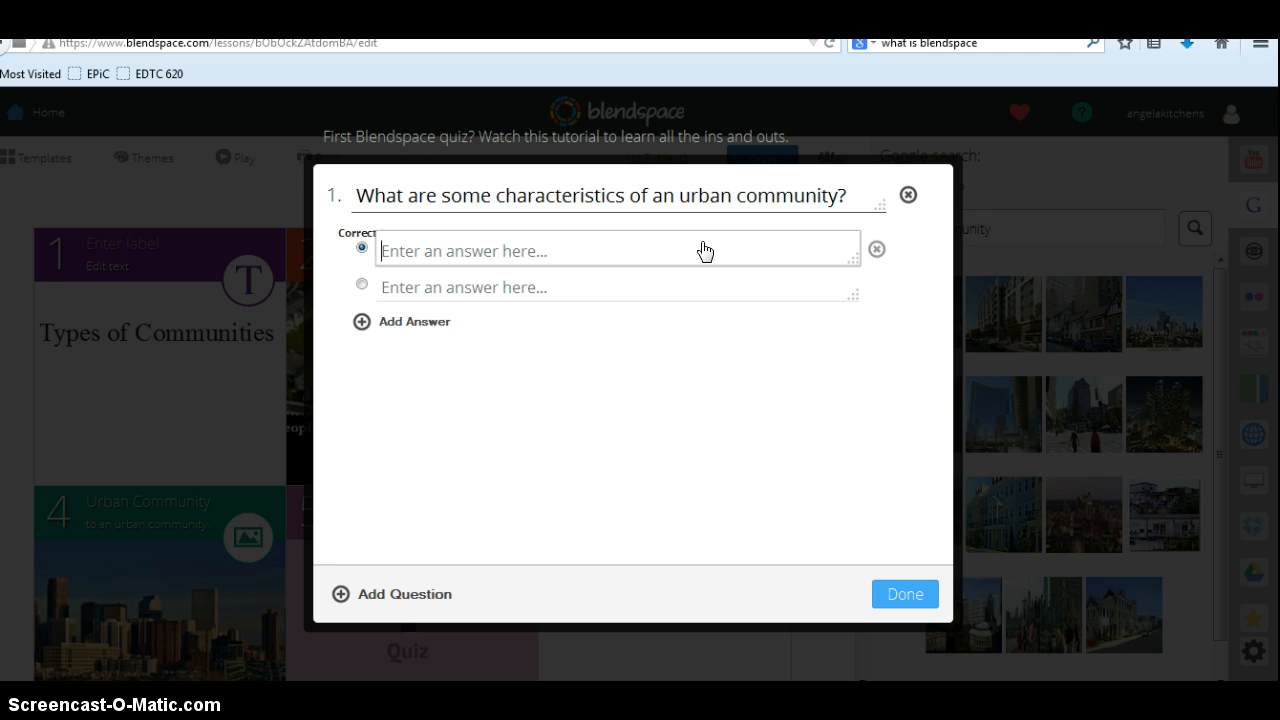
pyautogui.write('Widespread houses, farms')
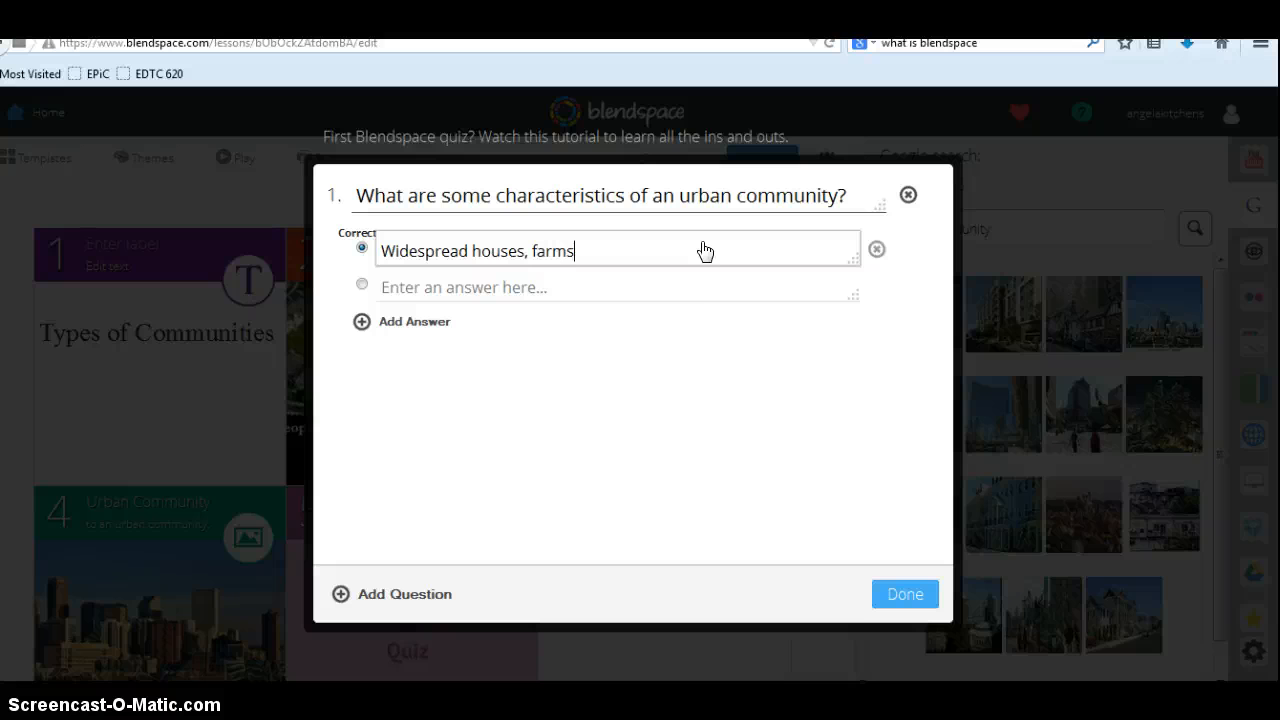
pyautogui.click(666, 283)
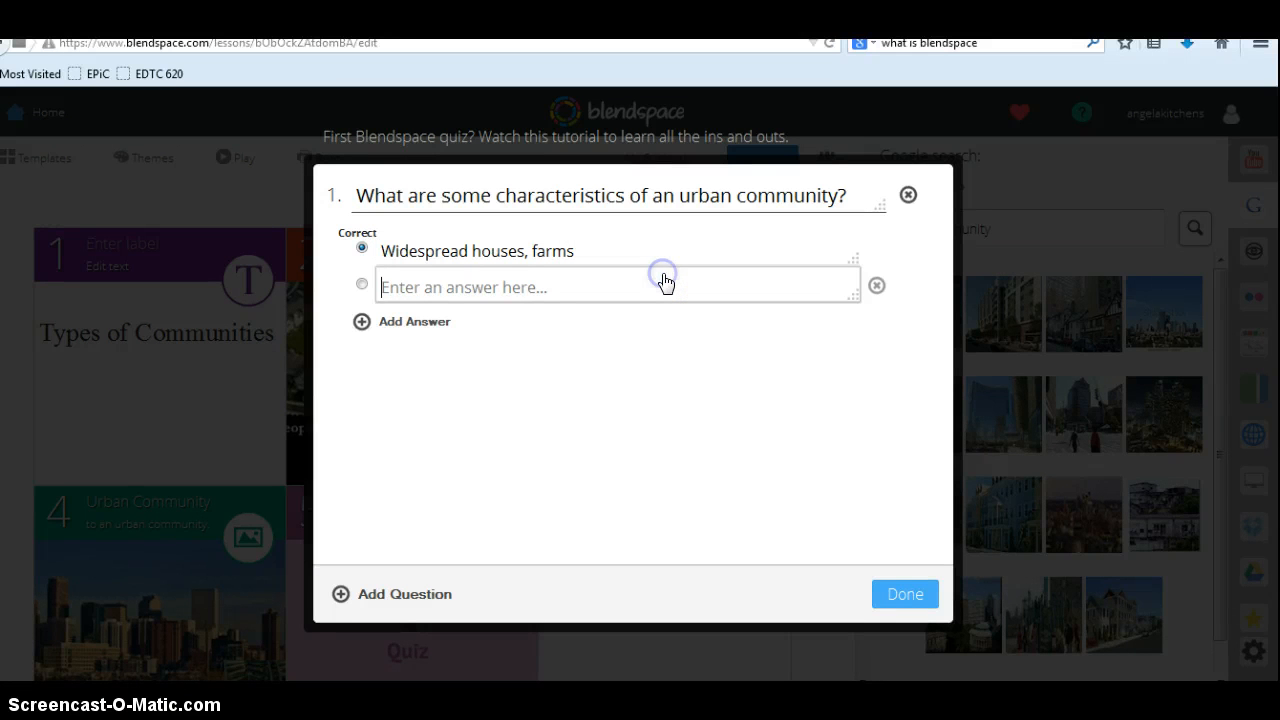
pyautogui.write('Ta')
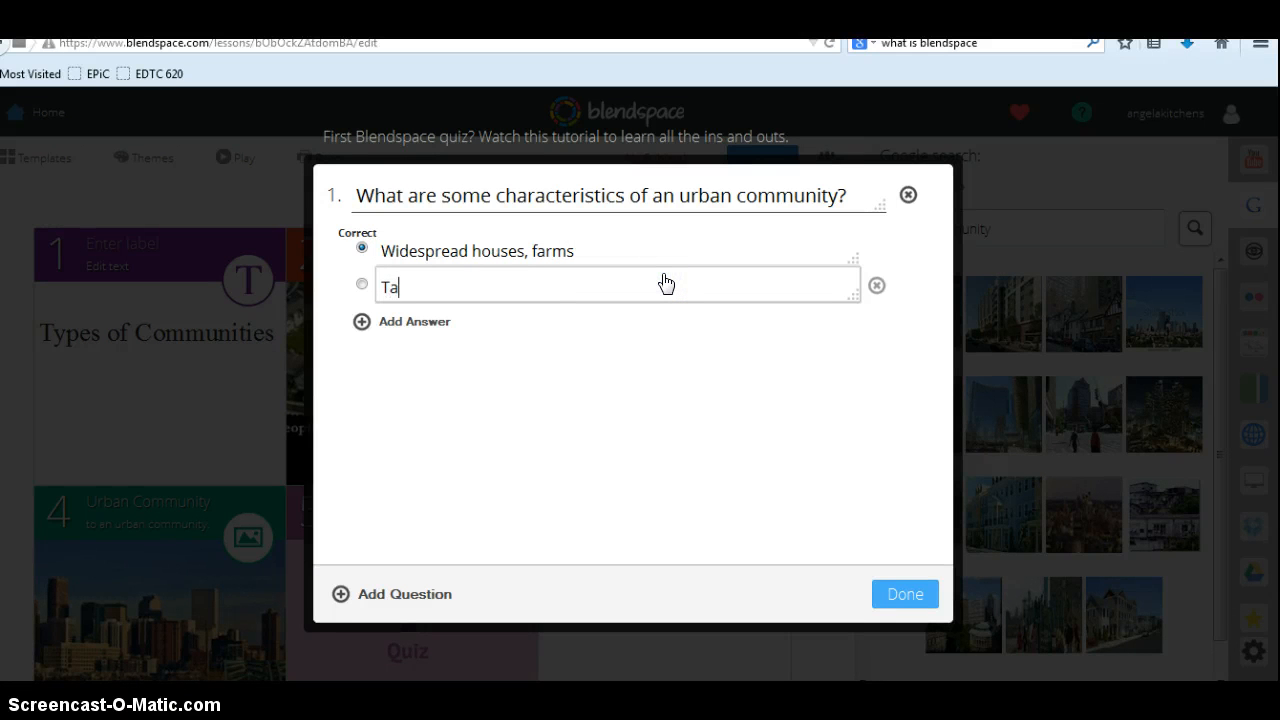
pyautogui.write('ll buildings, busy roads')
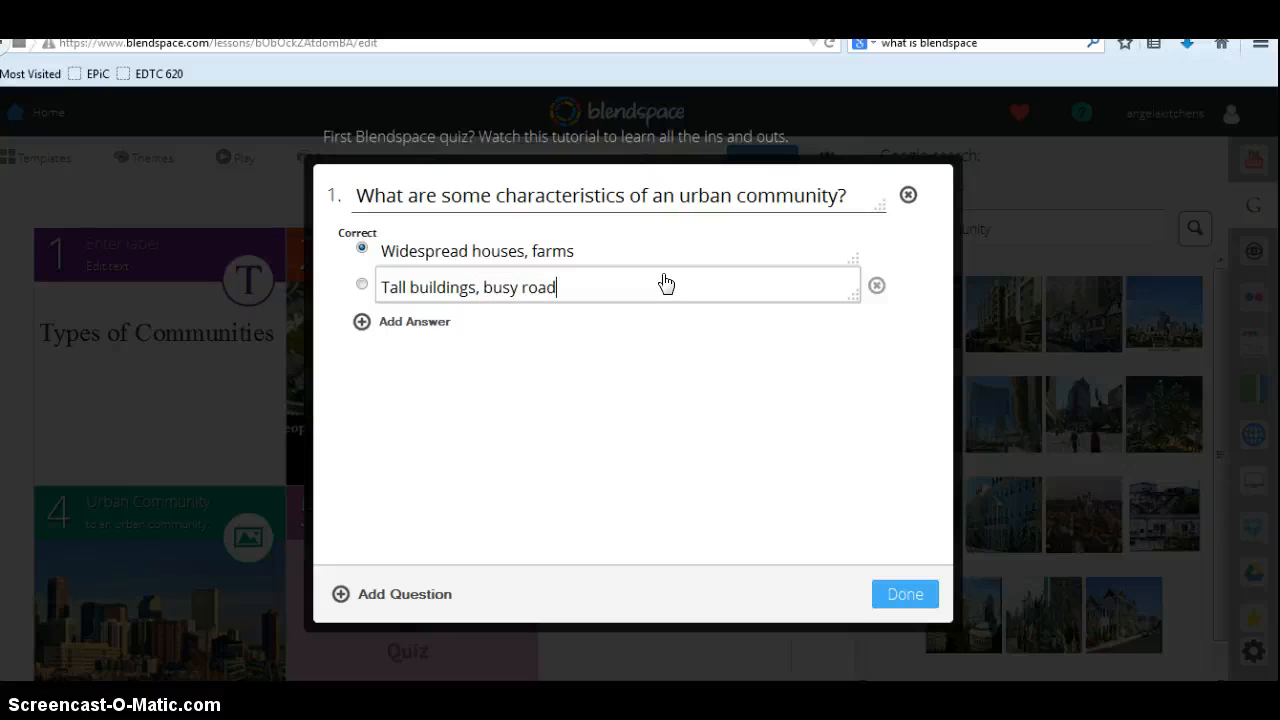
pyautogui.click(384, 598)
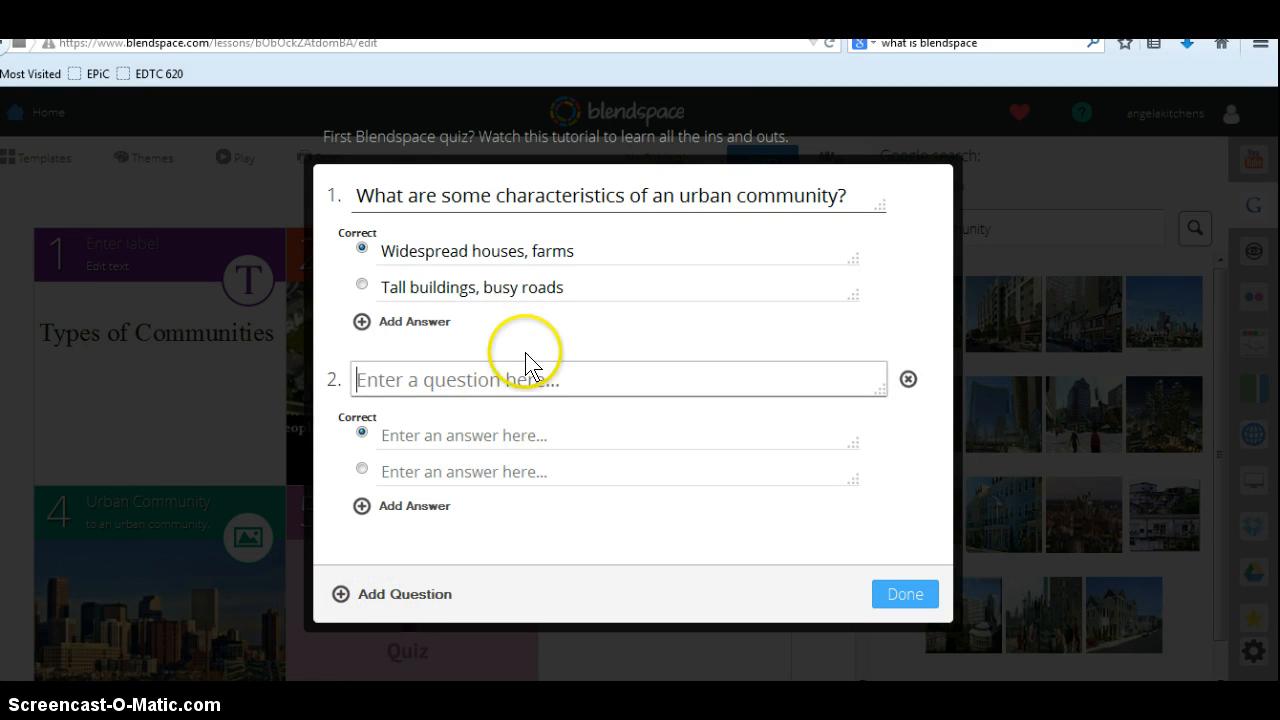
pyautogui.click(914, 594)
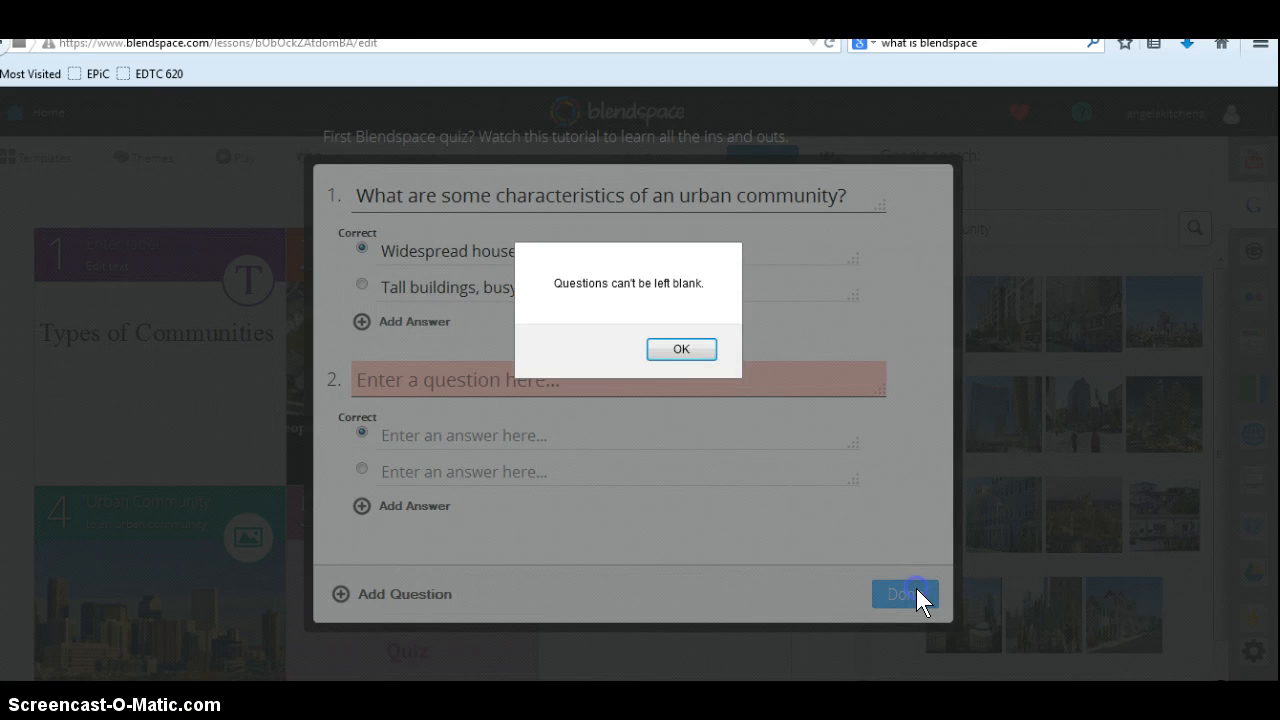
pyautogui.click(700, 349)
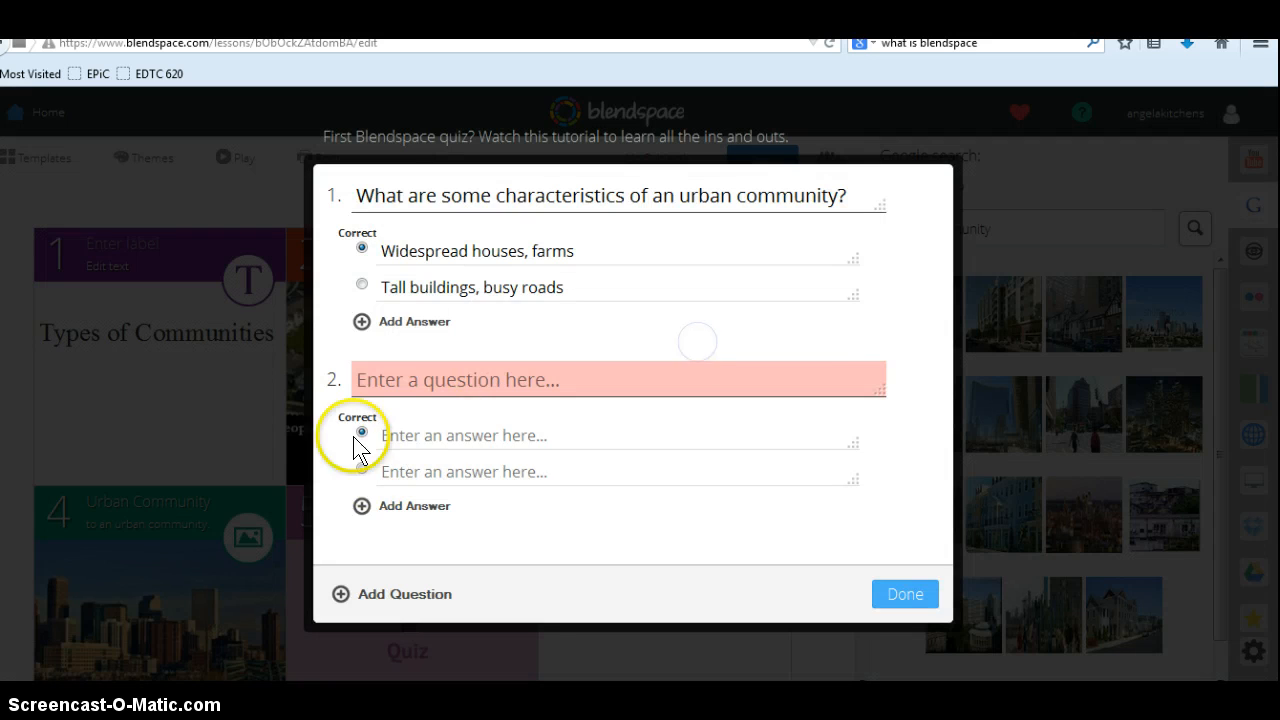
pyautogui.click(908, 381)
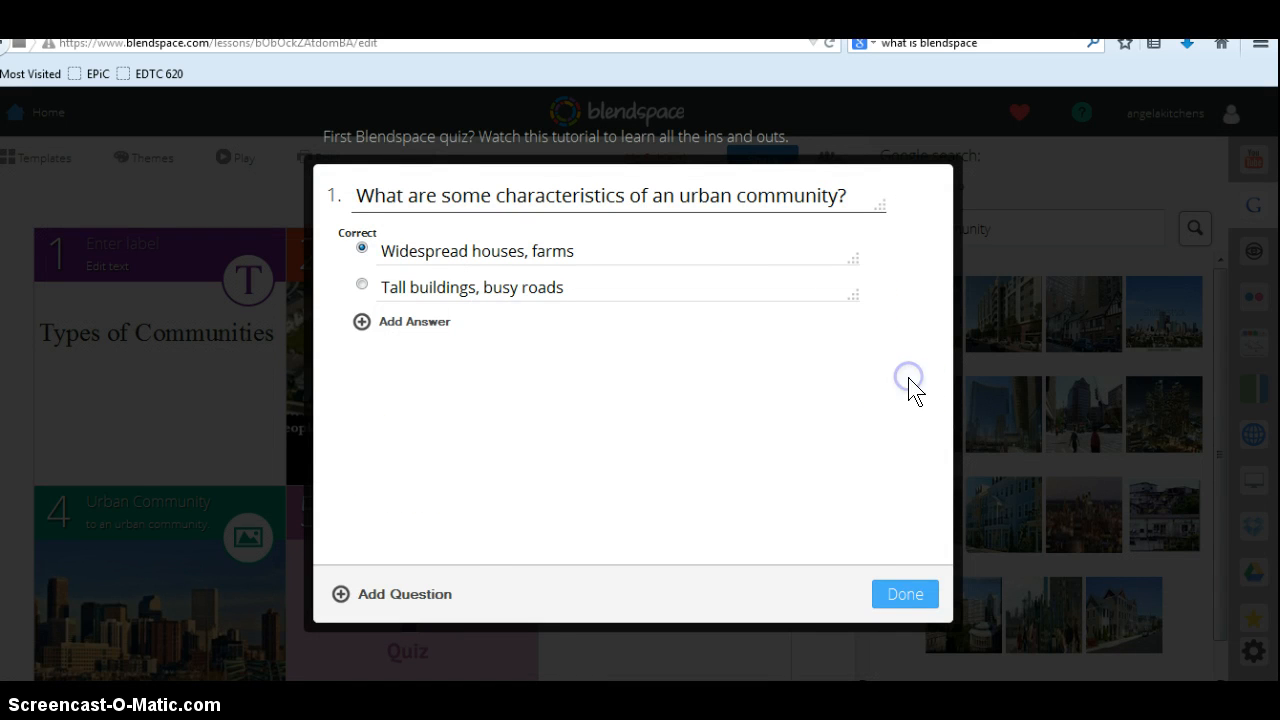
# Step: Finish the one-question quiz and label its tile quiz
pyautogui.click(900, 595)
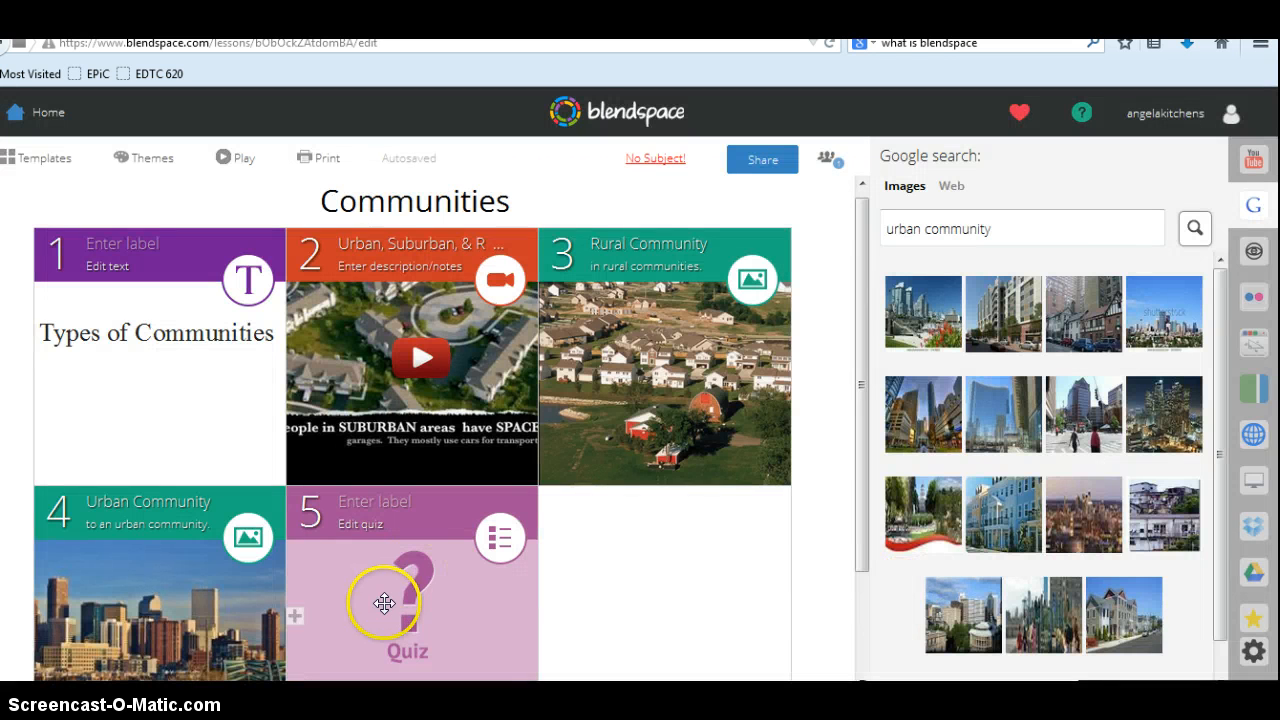
pyautogui.scroll(-1, 1214, 350)
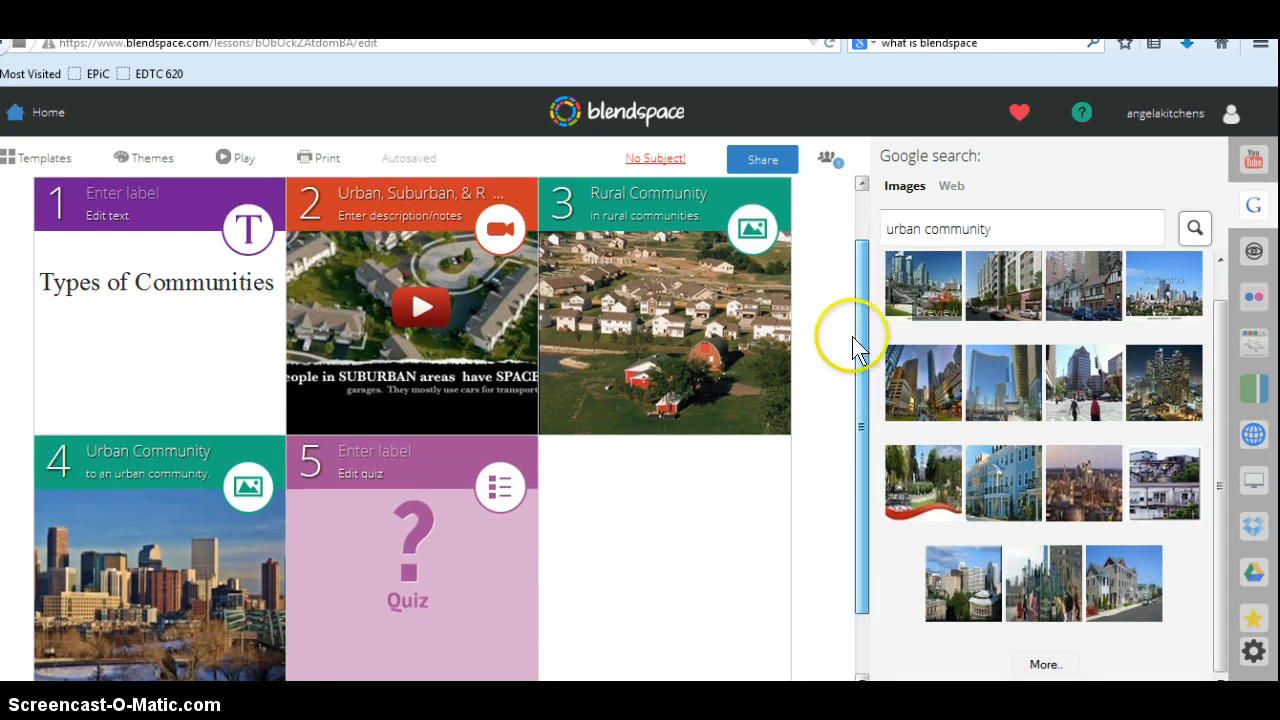
pyautogui.moveTo(856, 336); pyautogui.dragTo(829, 429)
pyautogui.click(388, 382)
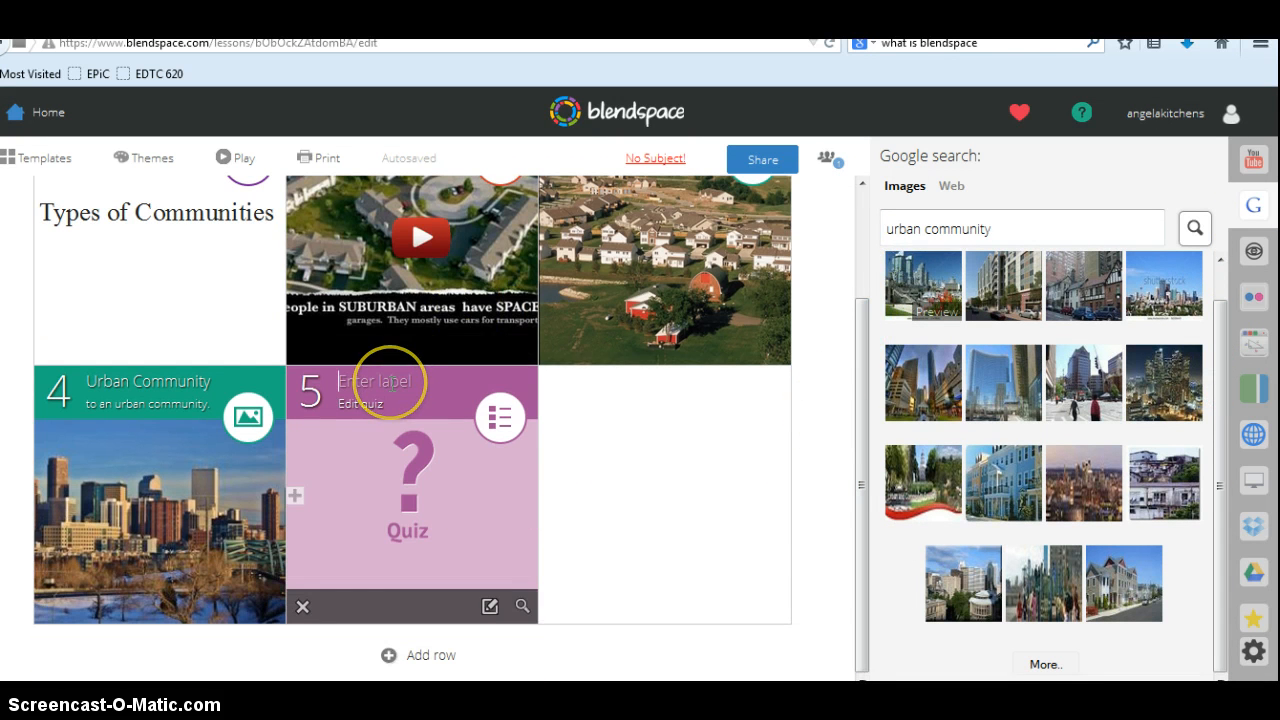
pyautogui.write('quiz')
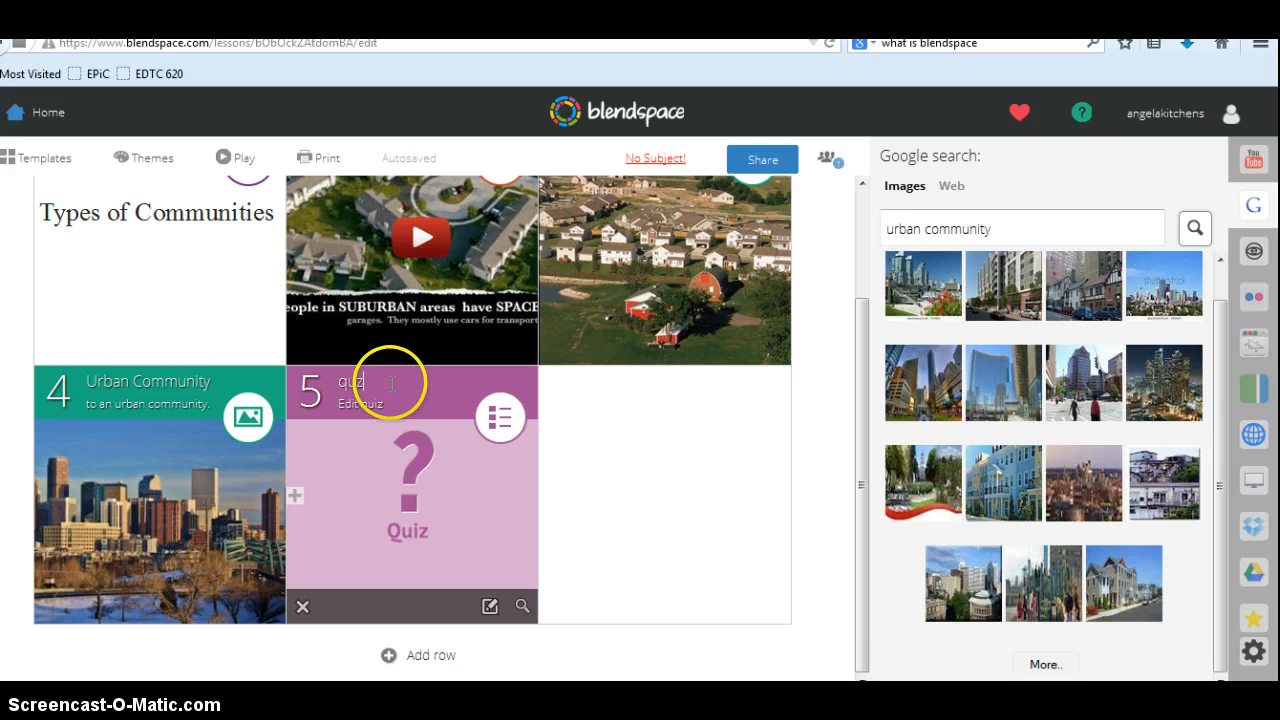
# Step: Relabel the fifth tile as Quiz with a capital Q
pyautogui.press('BackSpace')
pyautogui.press('BackSpace')
pyautogui.press('BackSpace')
pyautogui.press('BackSpace')
pyautogui.click(390, 382)
pyautogui.write('Quiz')
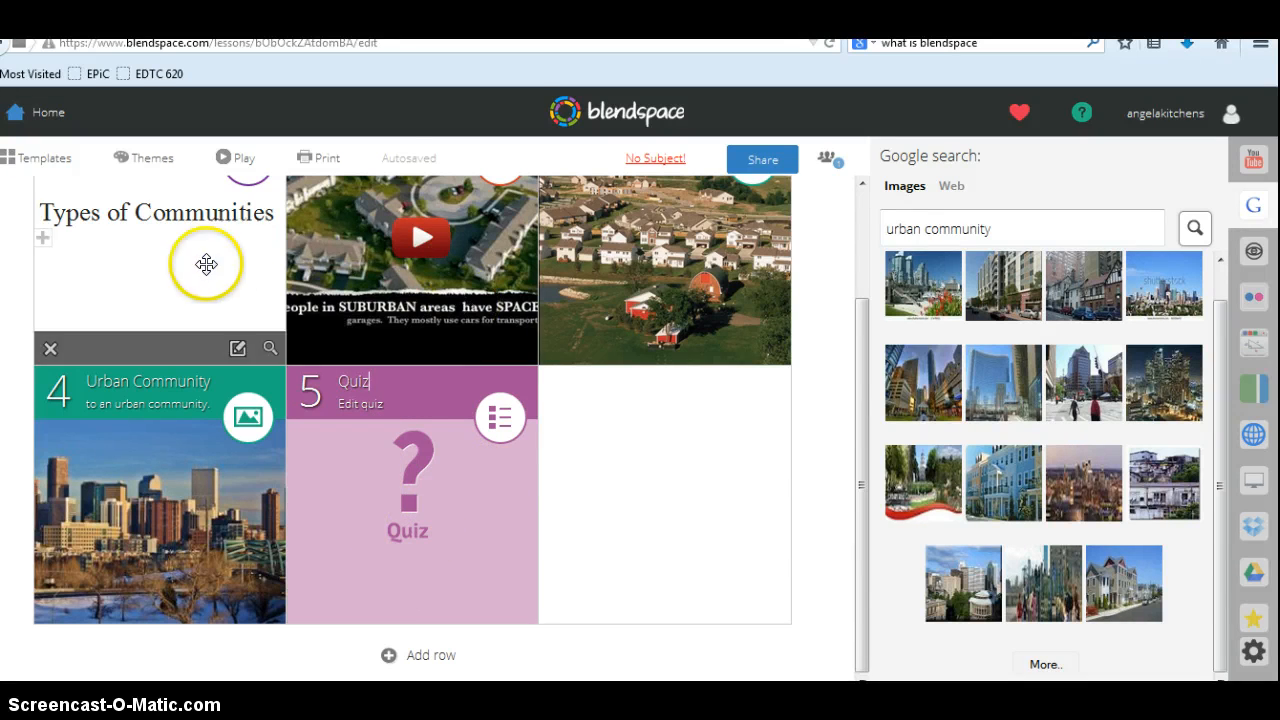
# Step: Play the Communities lesson and go through its text, video, rural and urban images up to the quiz
pyautogui.click(240, 165)
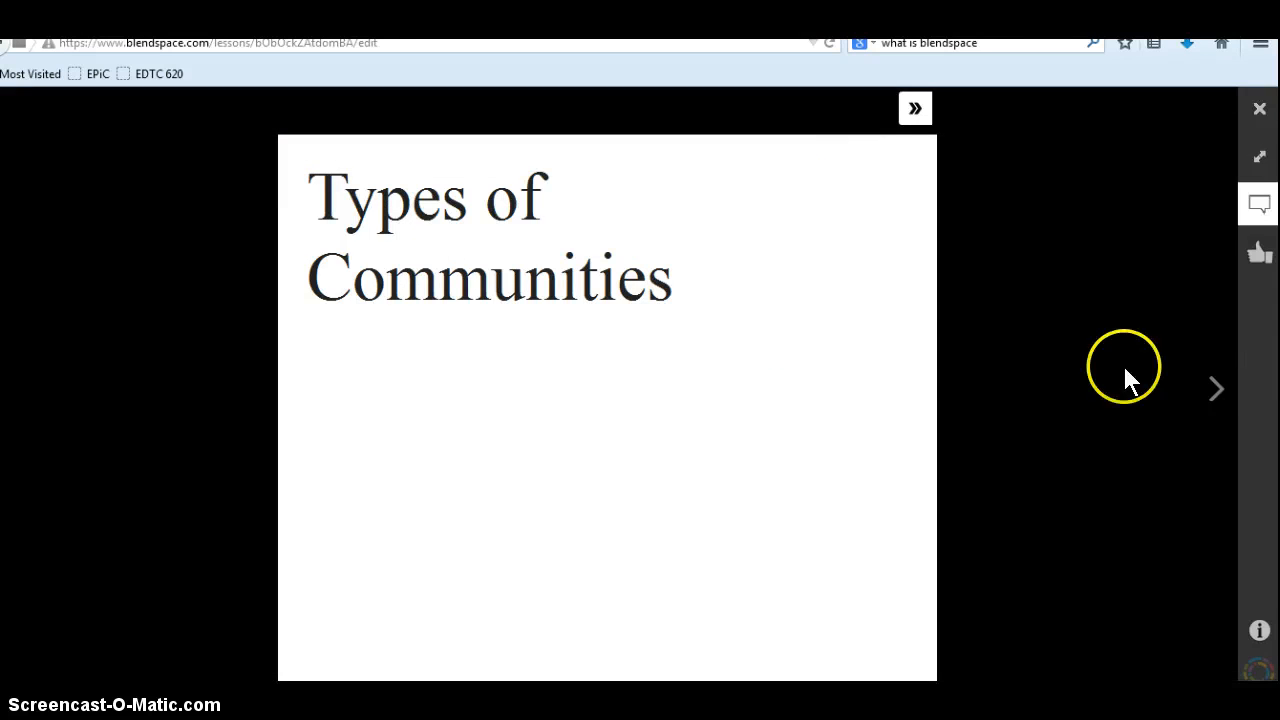
pyautogui.click(1216, 390)
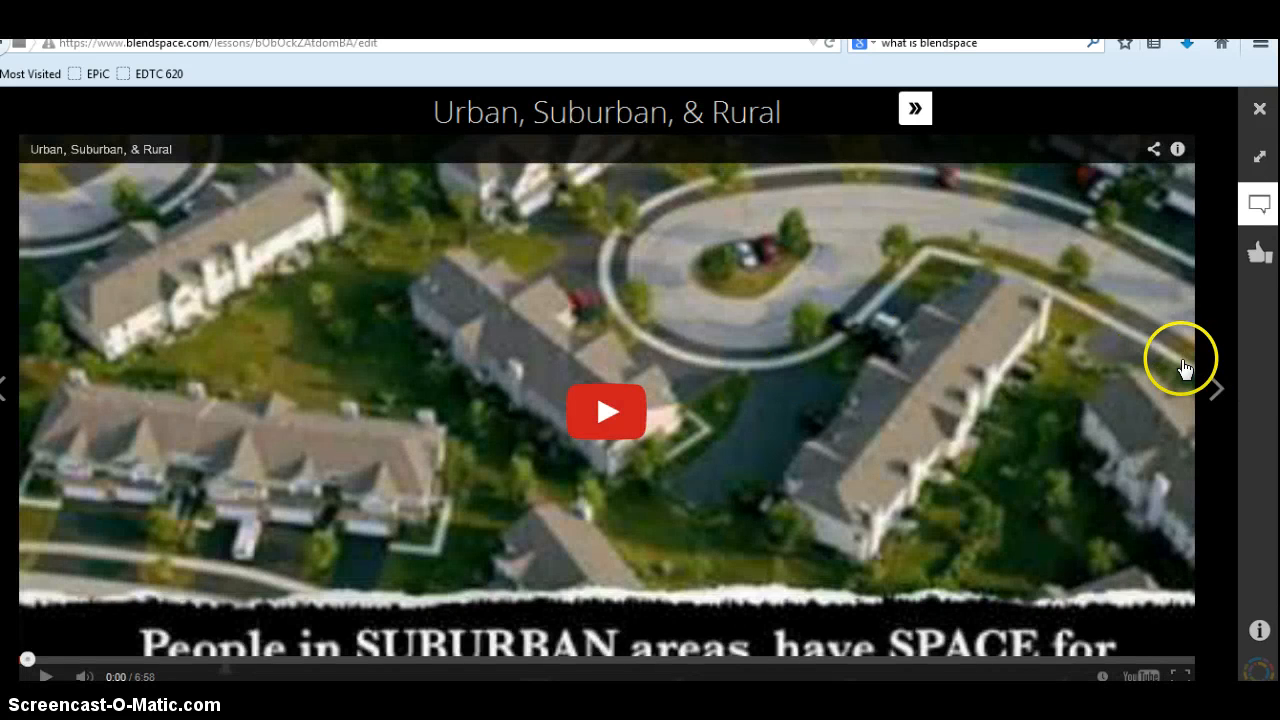
pyautogui.click(1215, 385)
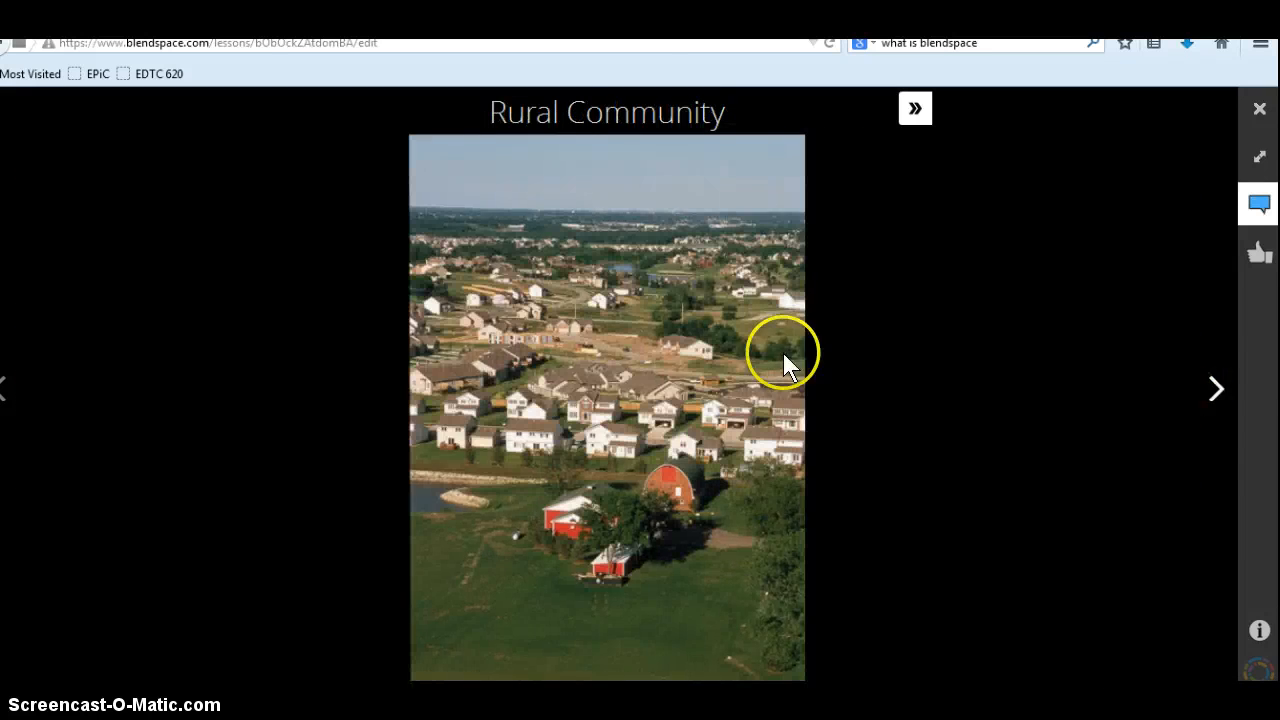
pyautogui.click(1216, 390)
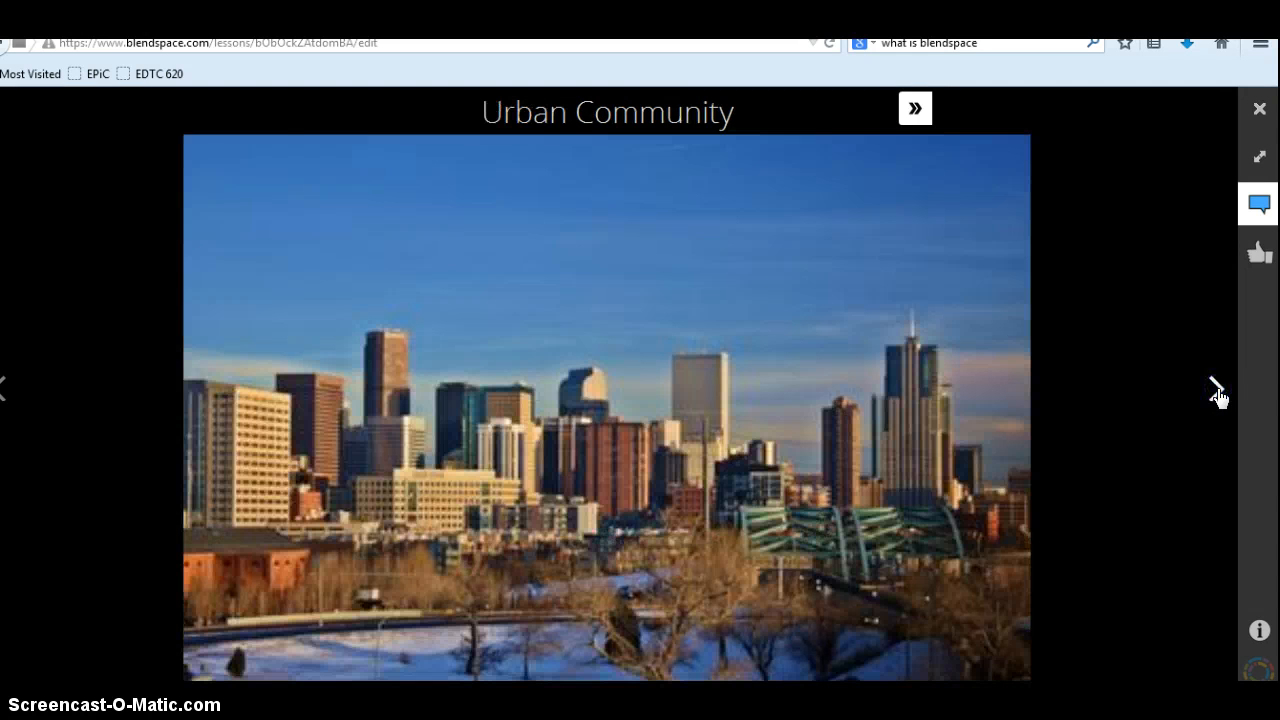
pyautogui.click(1216, 392)
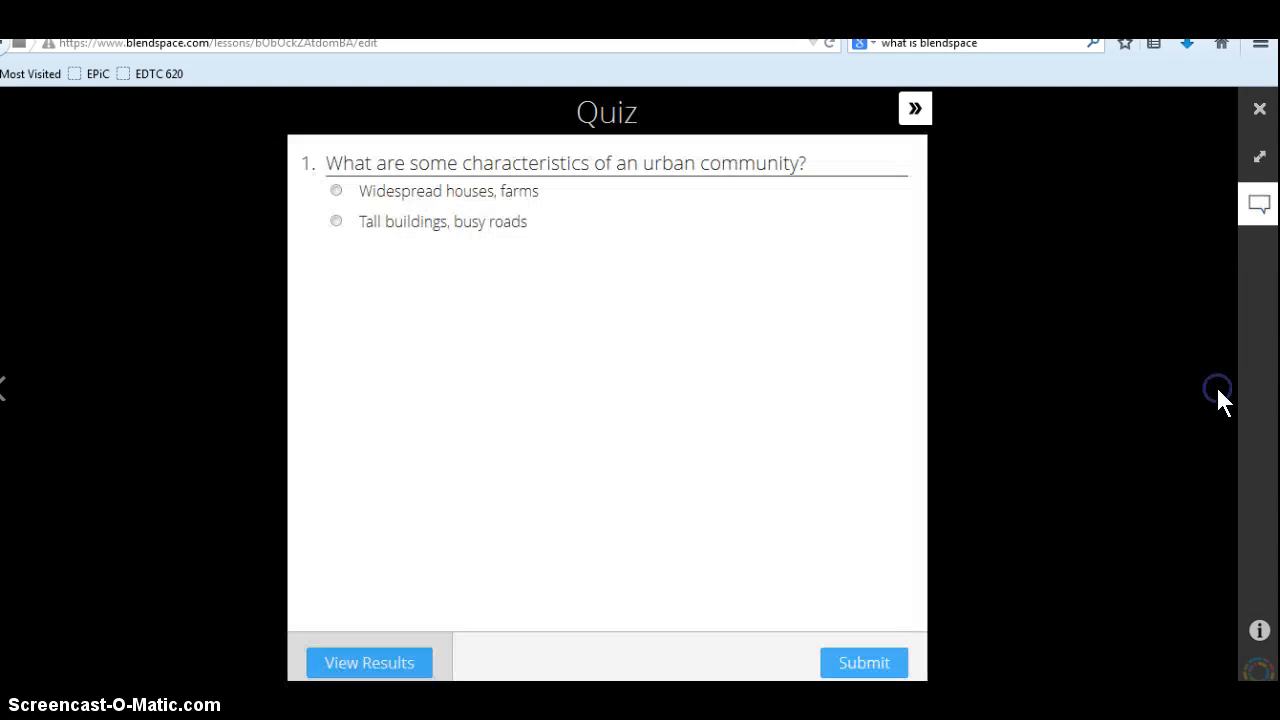
# Step: Test the quiz by submitting the answer "Widespread houses, farms" and reset it
pyautogui.click(337, 193)
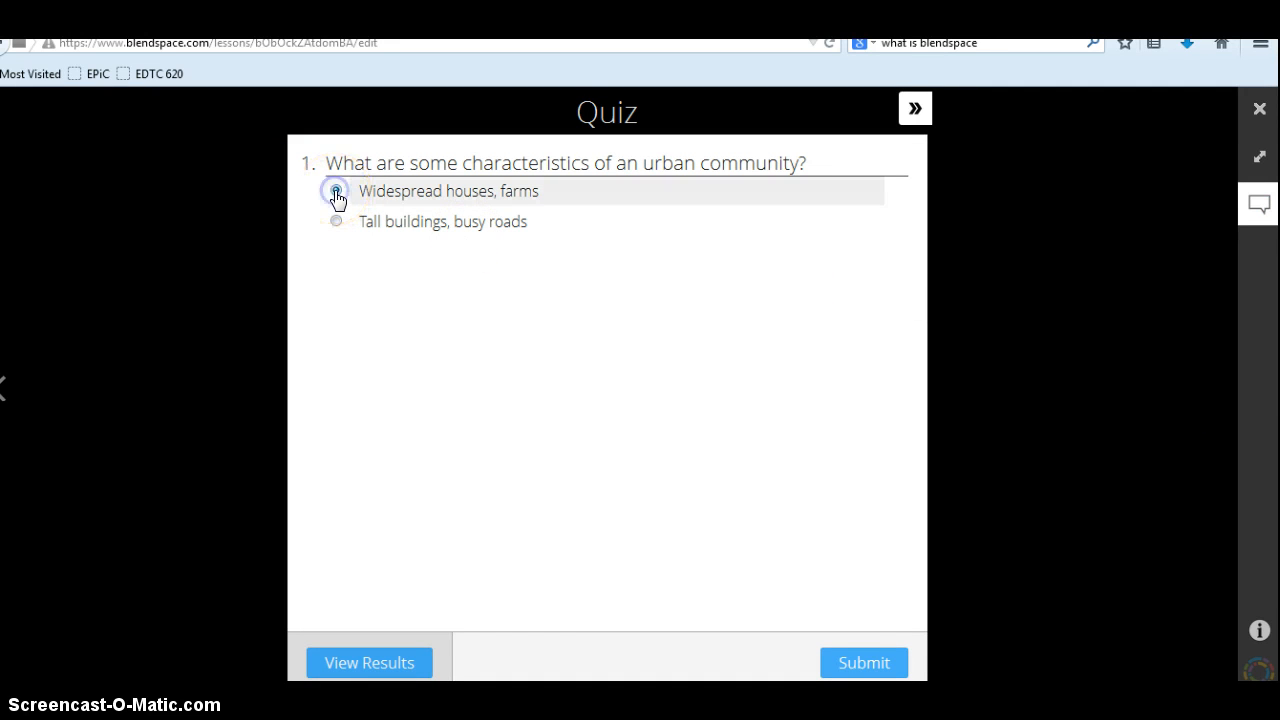
pyautogui.click(864, 665)
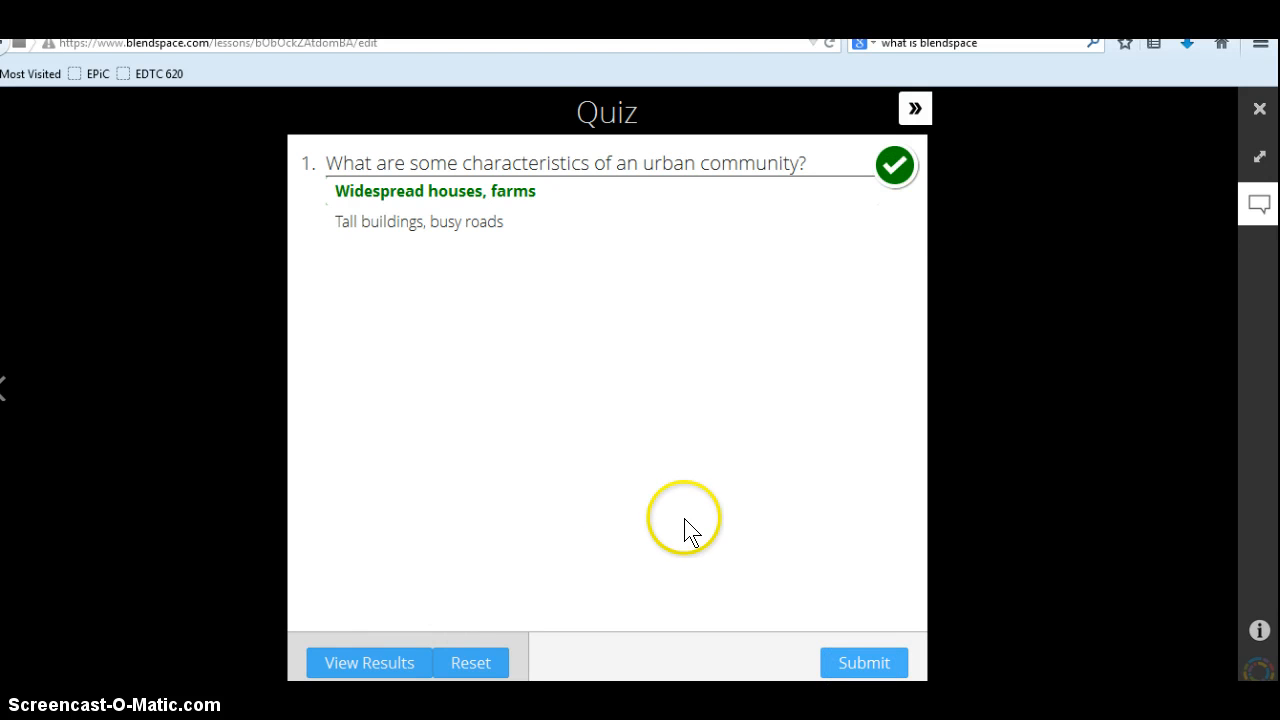
pyautogui.click(471, 663)
pyautogui.click(372, 282)
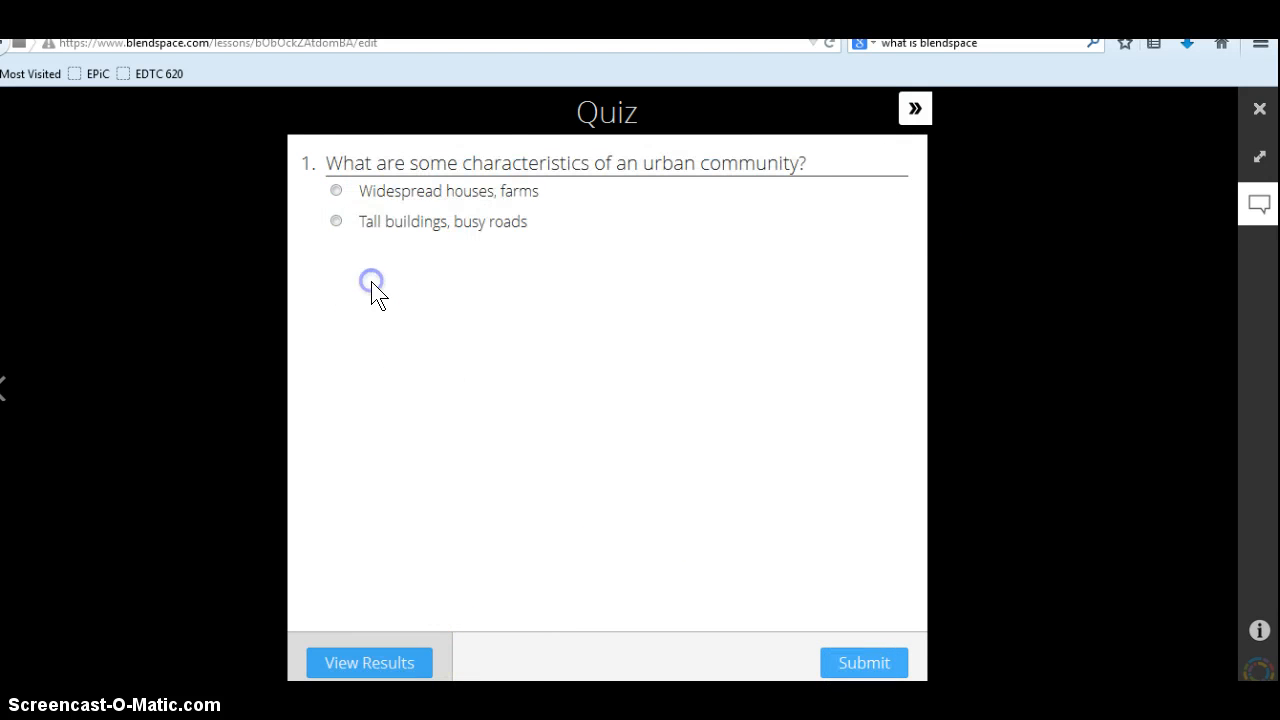
# Step: Submit the answer "Tall buildings, busy roads" in the quiz and exit the lesson playback
pyautogui.click(336, 222)
pyautogui.click(849, 663)
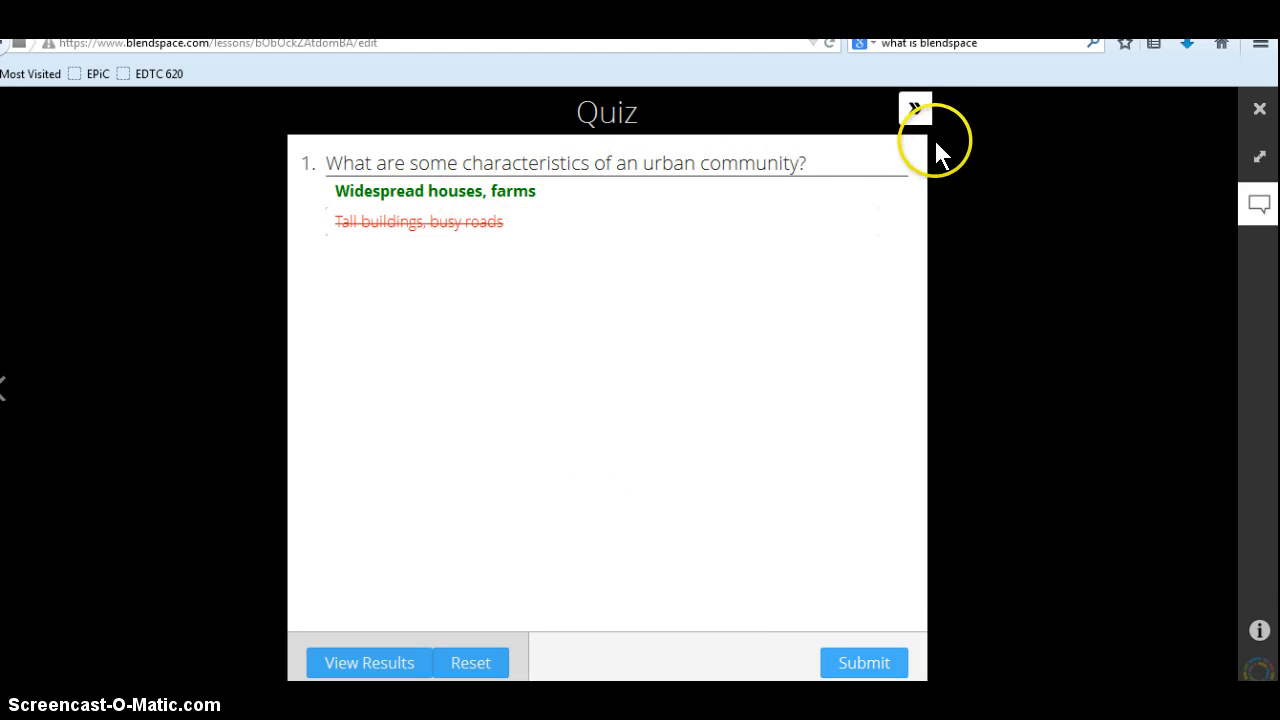
pyautogui.click(1259, 110)
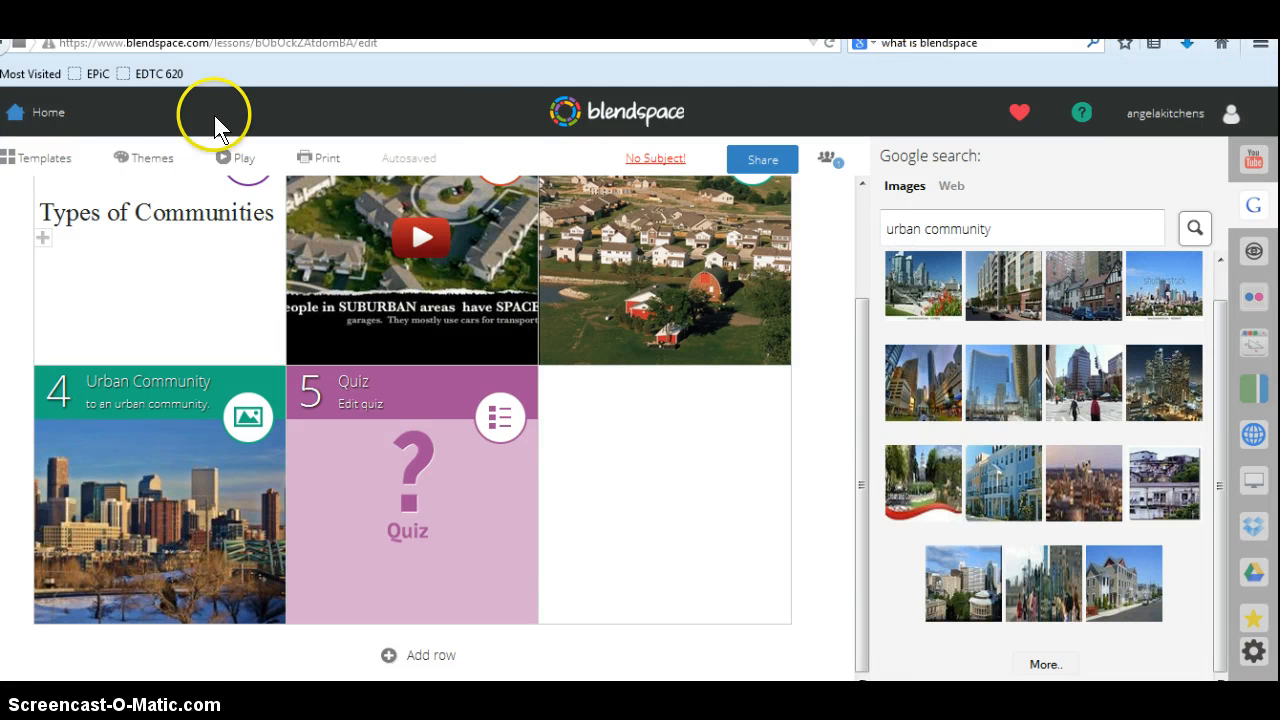
# Step: Return to the lessons overview and open the additional options of the Communities lesson
pyautogui.click(48, 116)
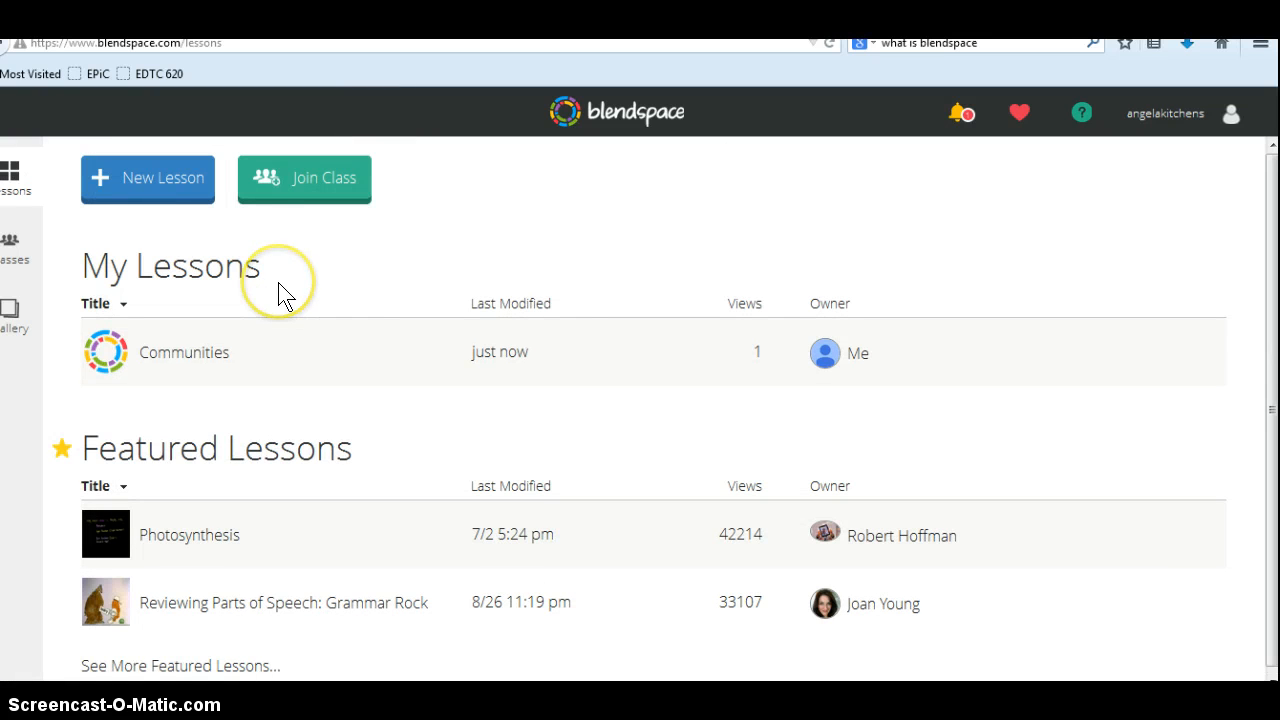
pyautogui.moveTo(549, 327)
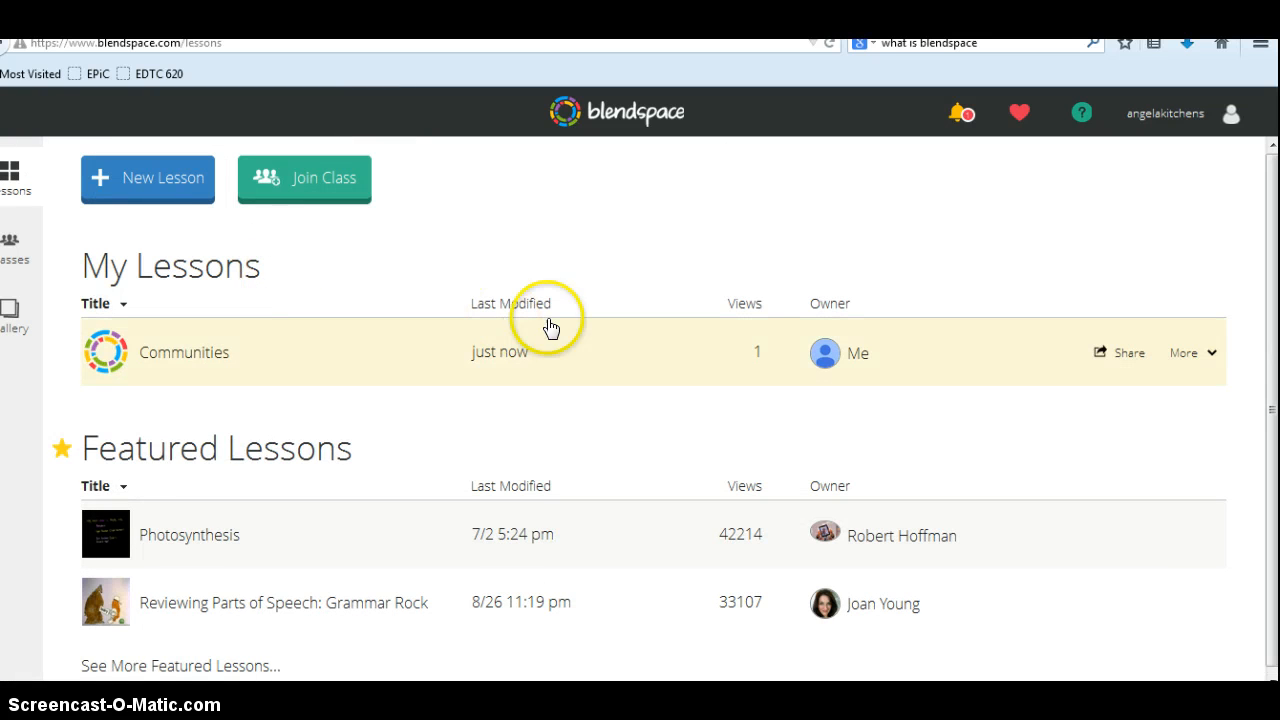
pyautogui.click(1200, 364)
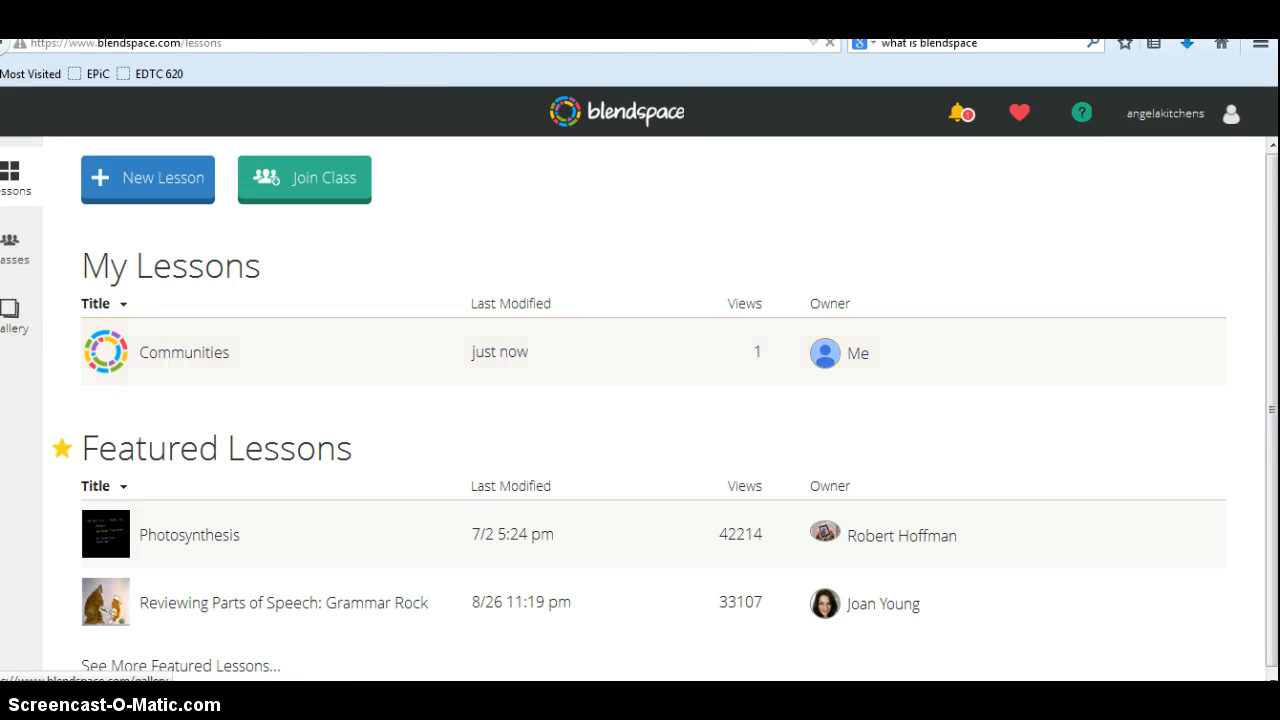
# Step: Search the lesson gallery for integers and return to the lessons overview
pyautogui.click(10, 320)
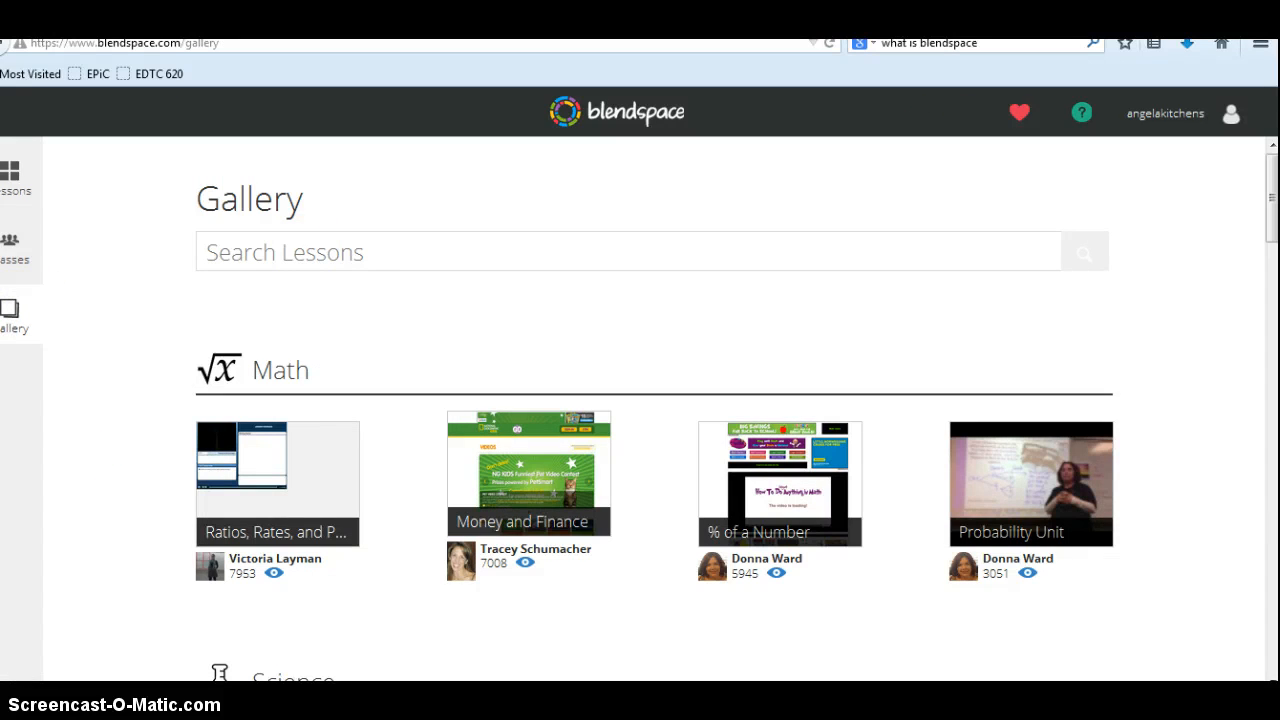
pyautogui.click(883, 255)
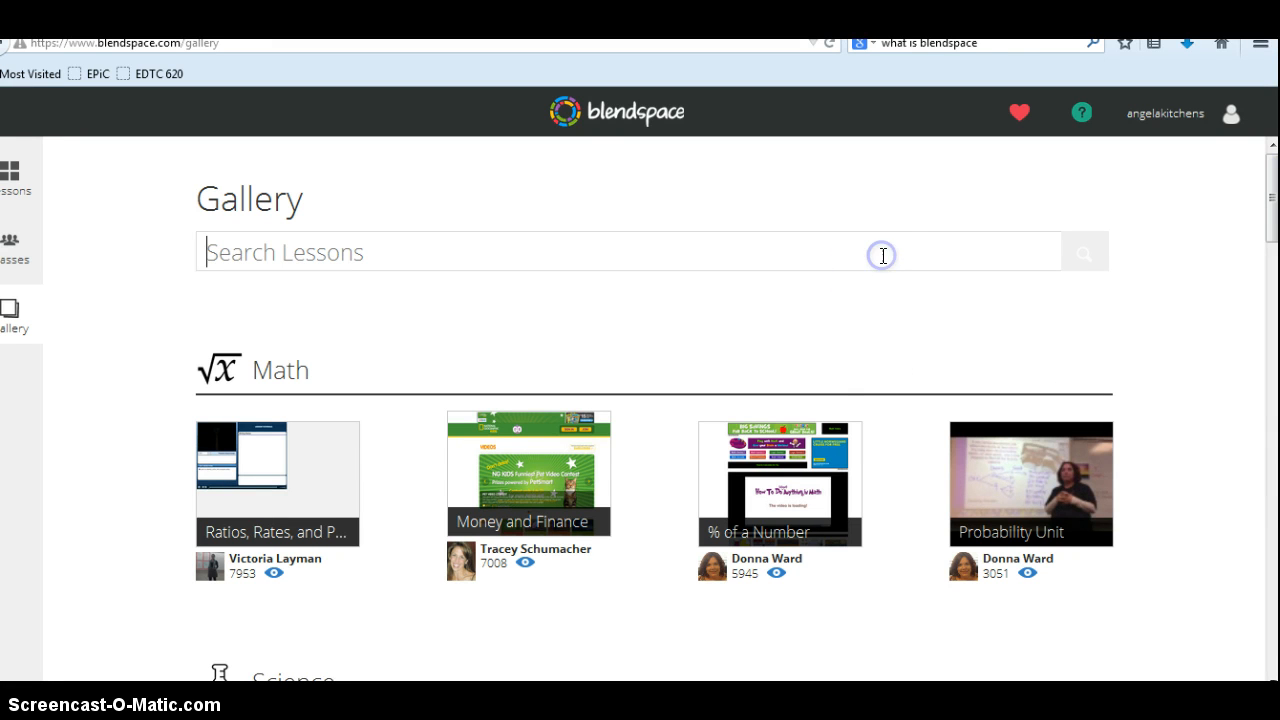
pyautogui.write('intege')
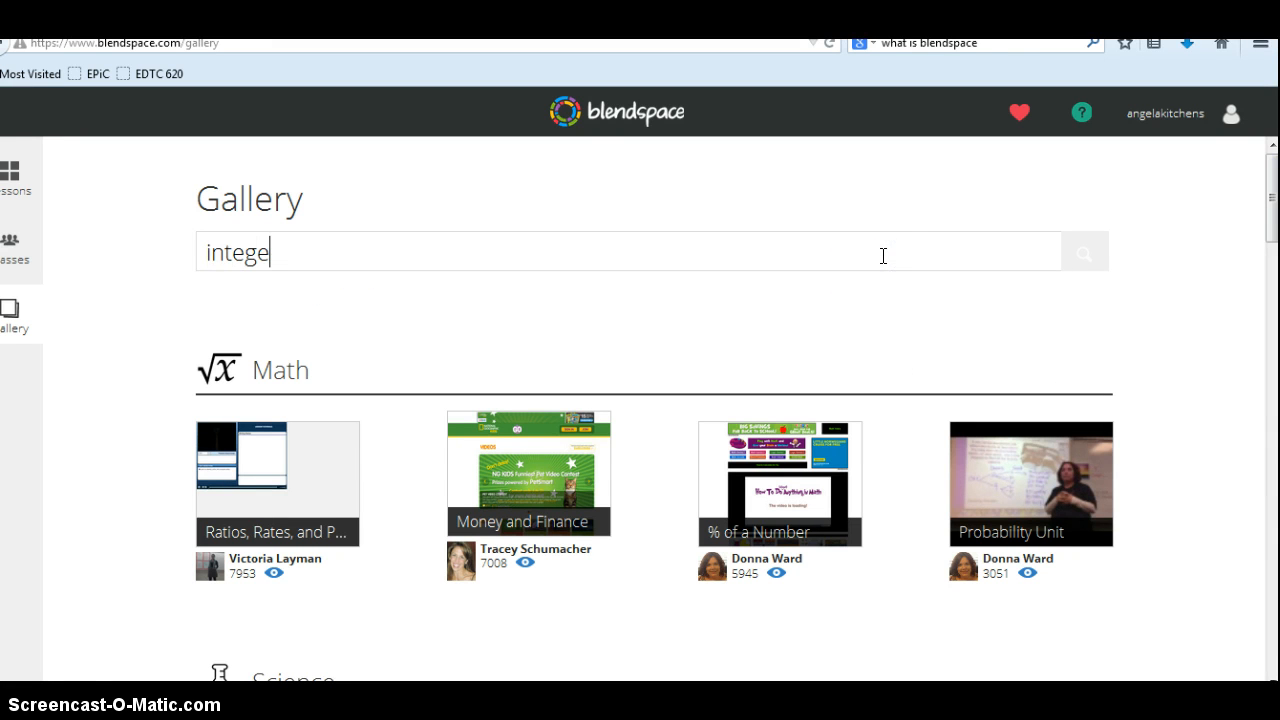
pyautogui.write('rs')
pyautogui.press('Return')
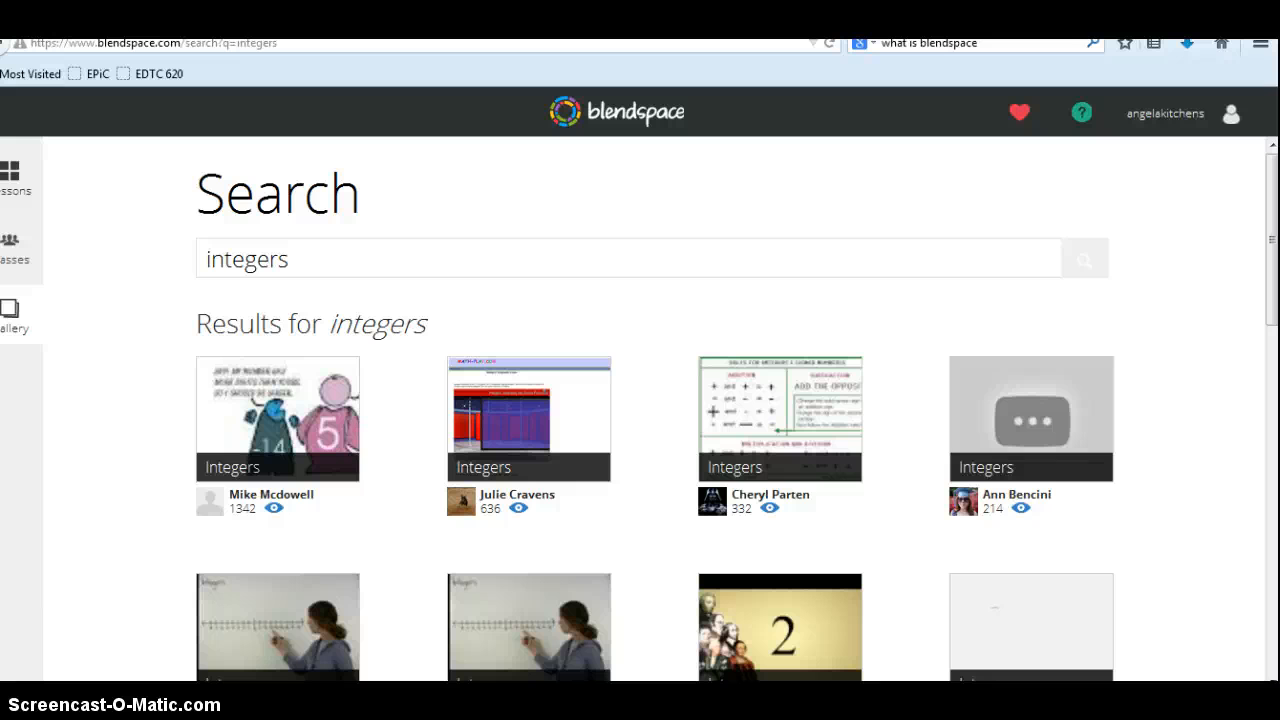
pyautogui.click(10, 177)
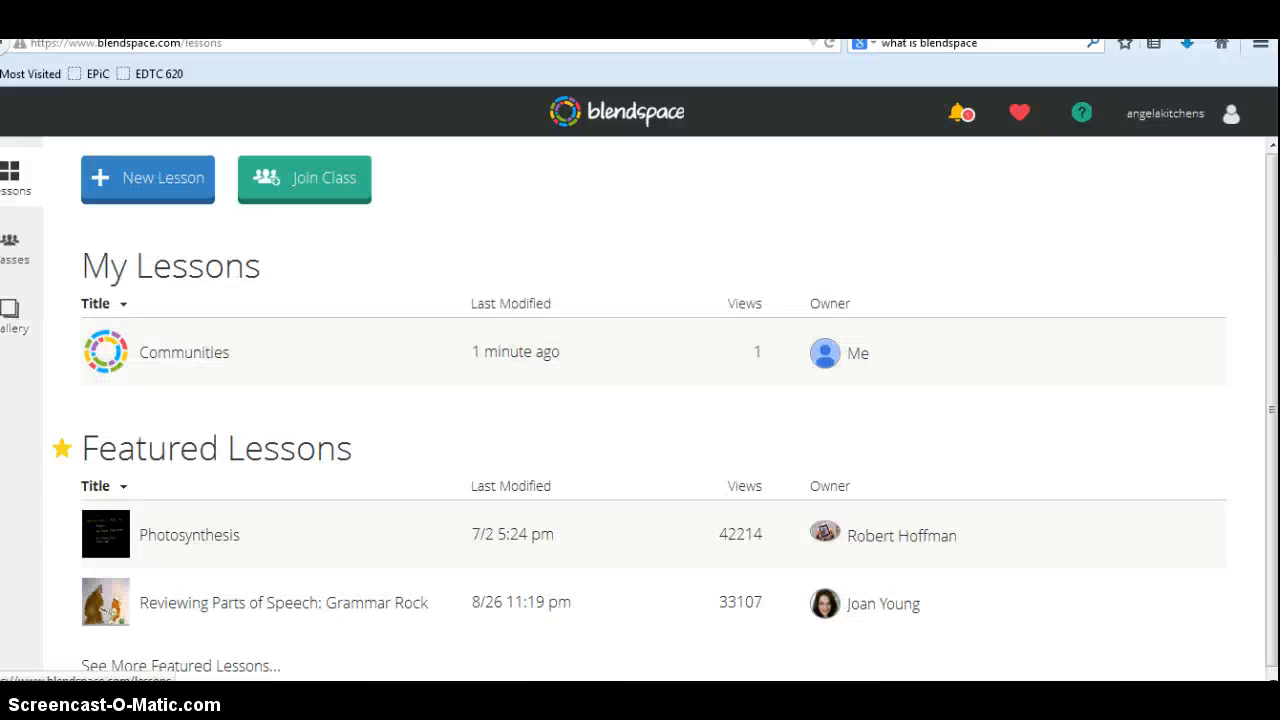